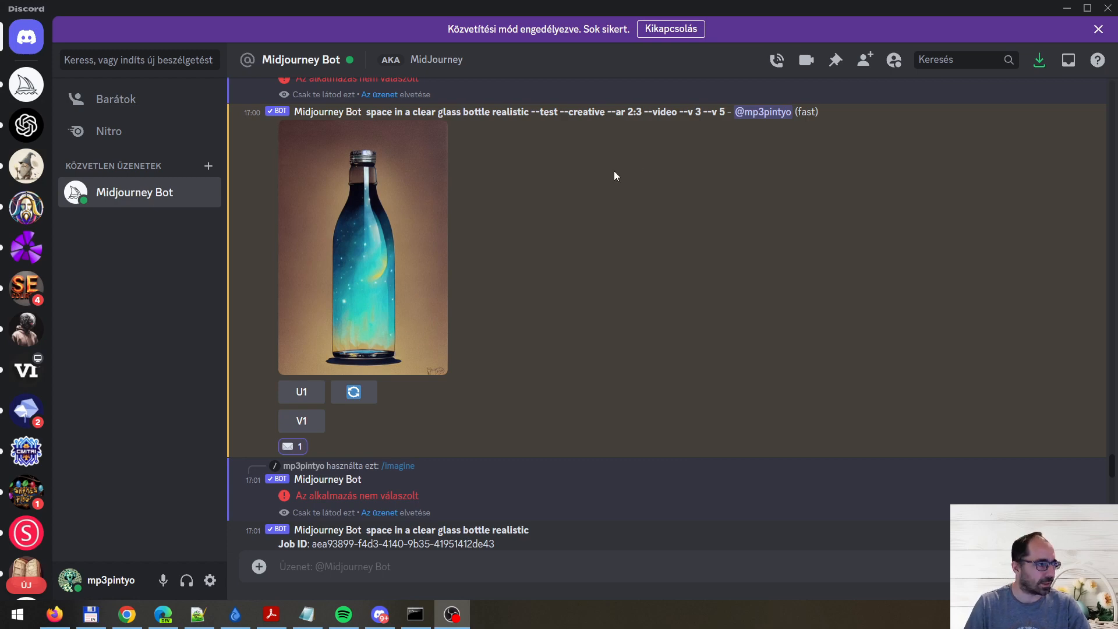
# Step: Examine the prompt of the single blue bottle image, highlighting its --test, --creative, --ar 2:3, --video and --v 3 parameters
pyautogui.scroll(3, 648, 338)
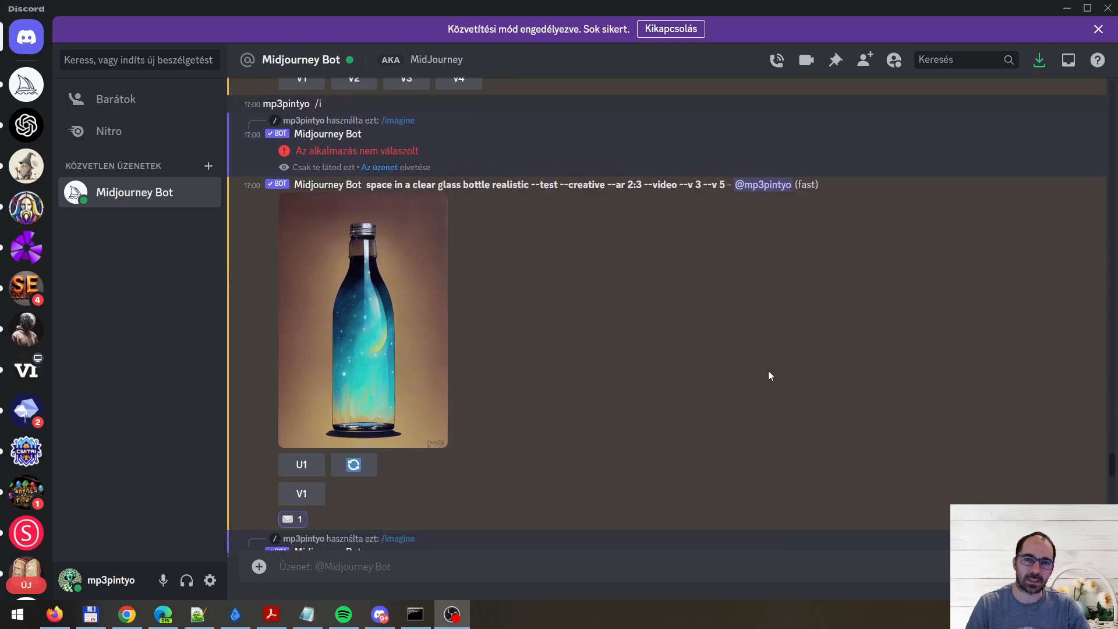
pyautogui.scroll(8, 769, 375)
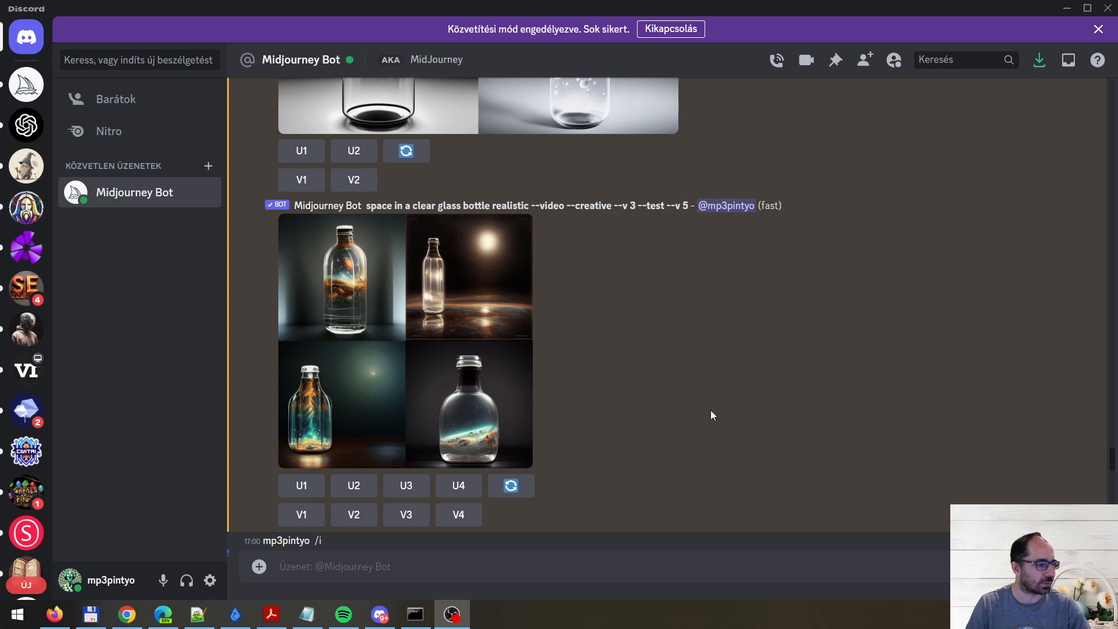
pyautogui.scroll(-7, 710, 412)
pyautogui.scroll(-2, 705, 421)
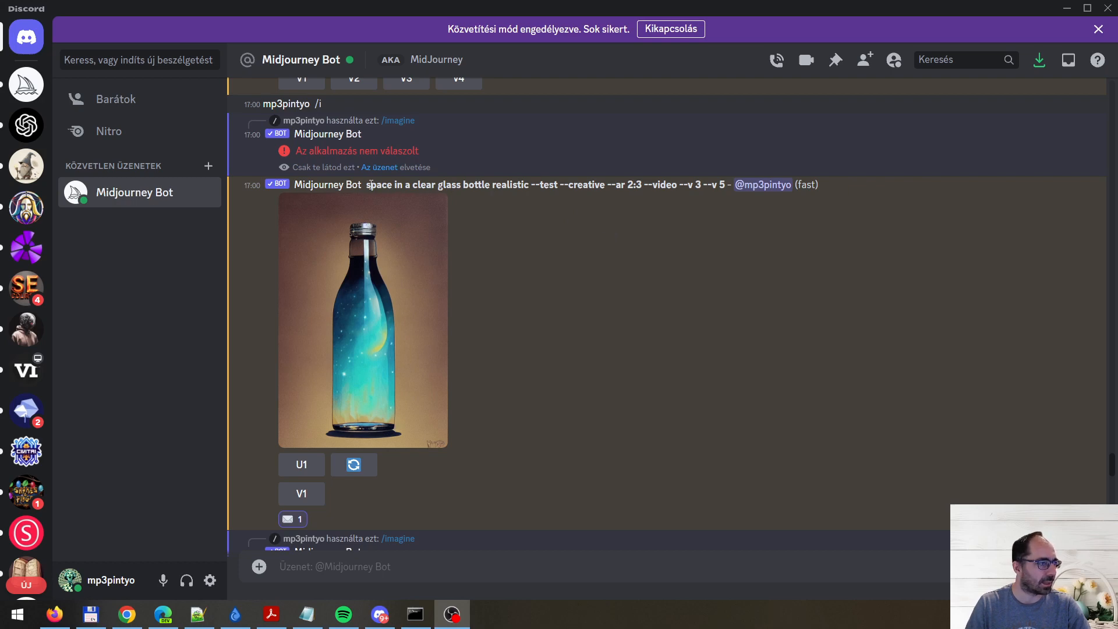
pyautogui.moveTo(366, 185); pyautogui.dragTo(558, 186)
pyautogui.click(560, 186)
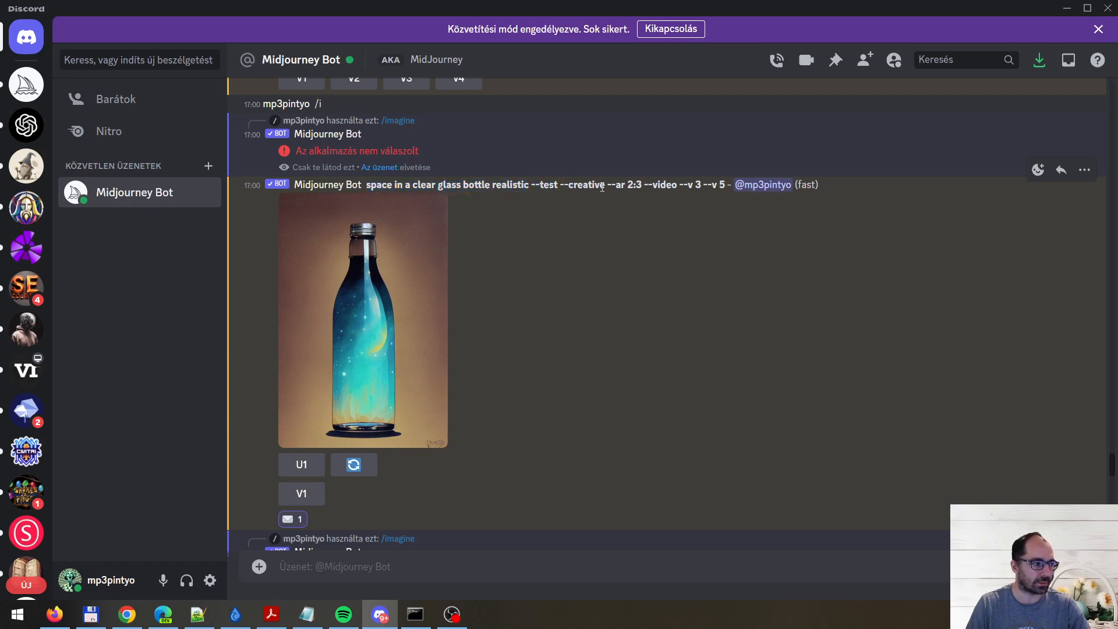
pyautogui.moveTo(603, 188); pyautogui.dragTo(636, 188)
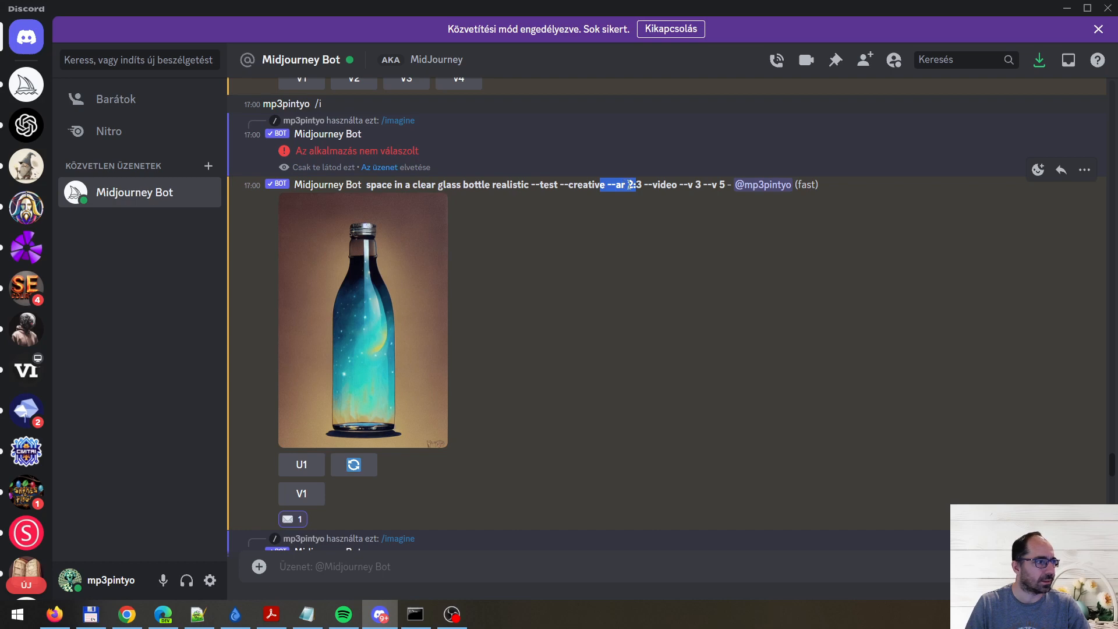
pyautogui.click(627, 187)
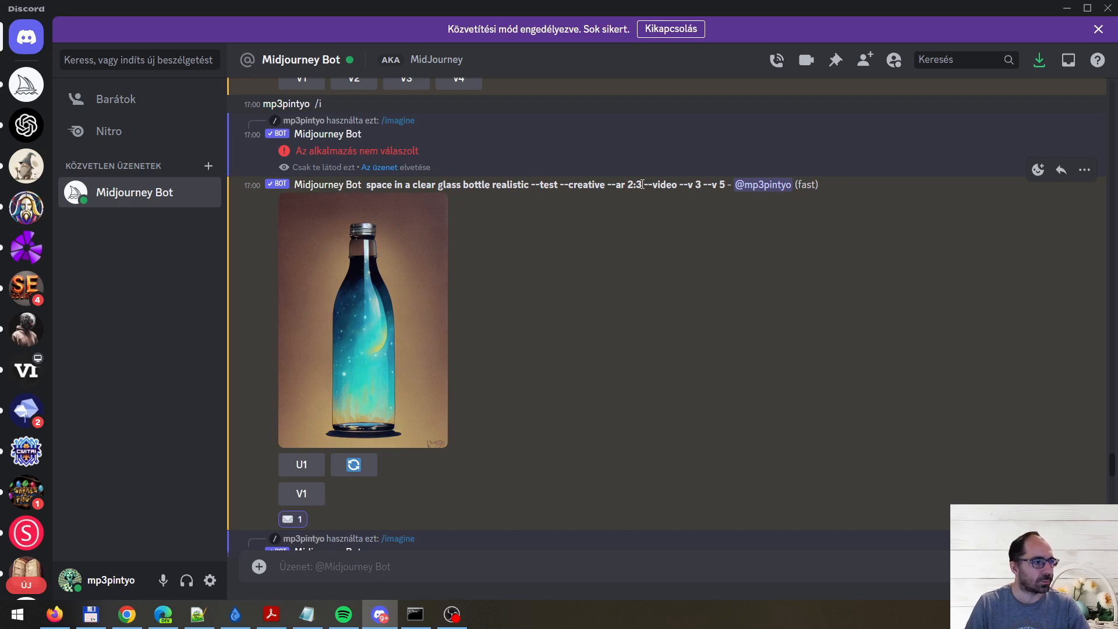
pyautogui.moveTo(644, 185); pyautogui.dragTo(680, 185)
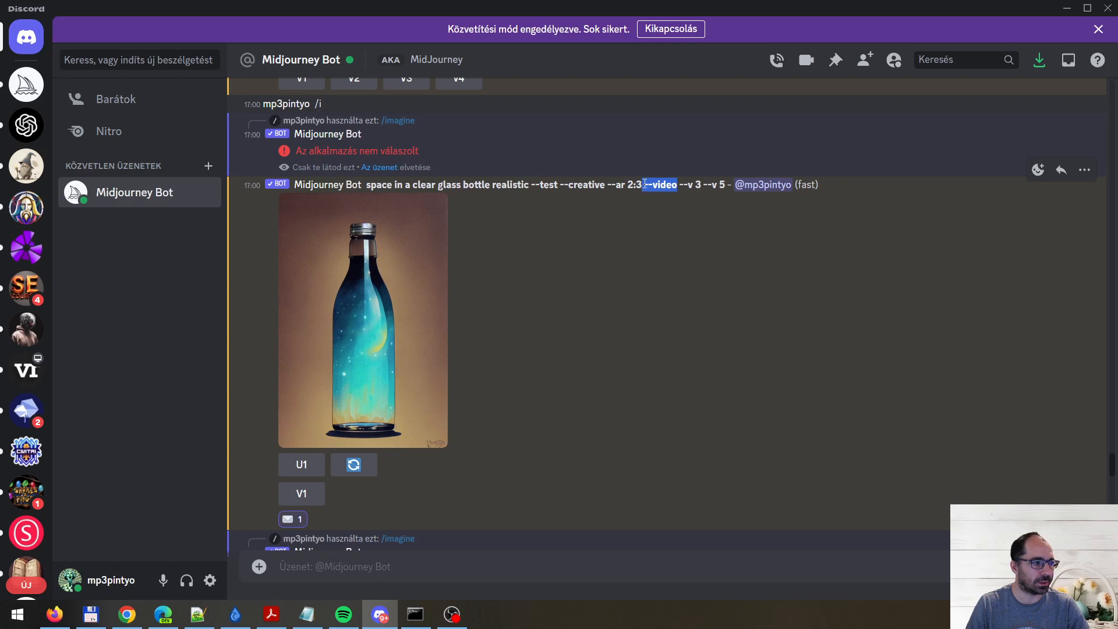
pyautogui.moveTo(678, 185); pyautogui.dragTo(700, 185)
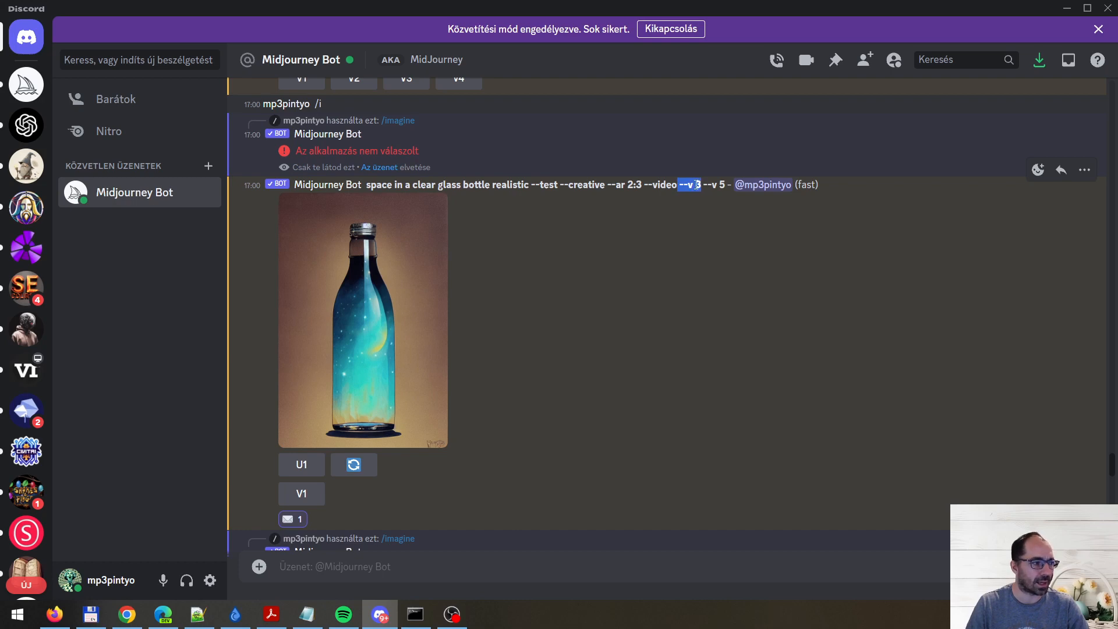
pyautogui.moveTo(701, 184); pyautogui.dragTo(530, 181)
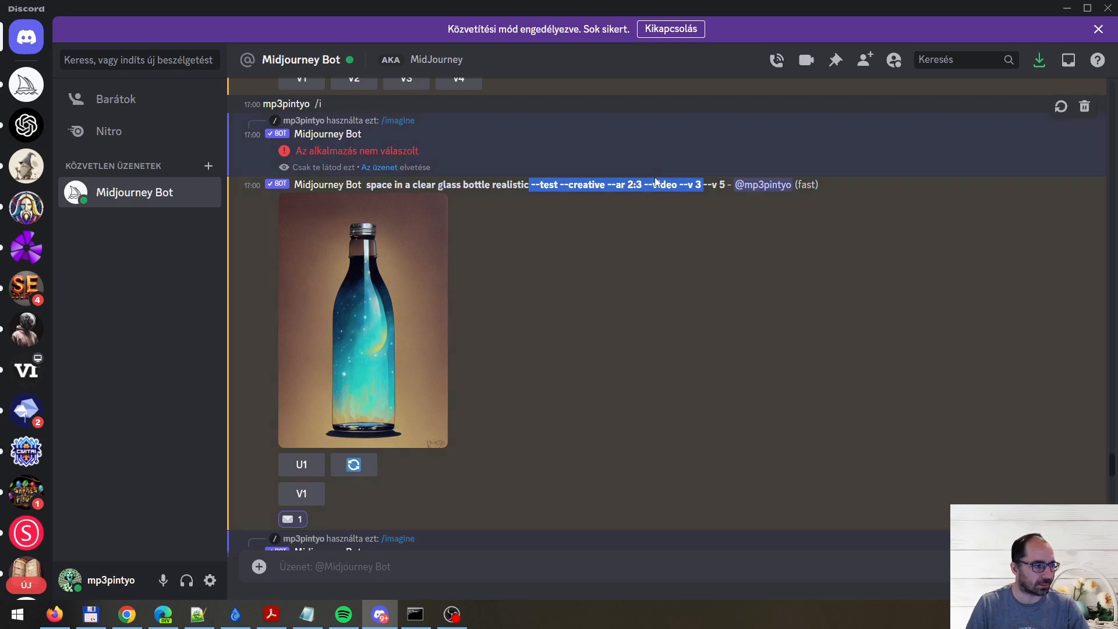
pyautogui.click(610, 187)
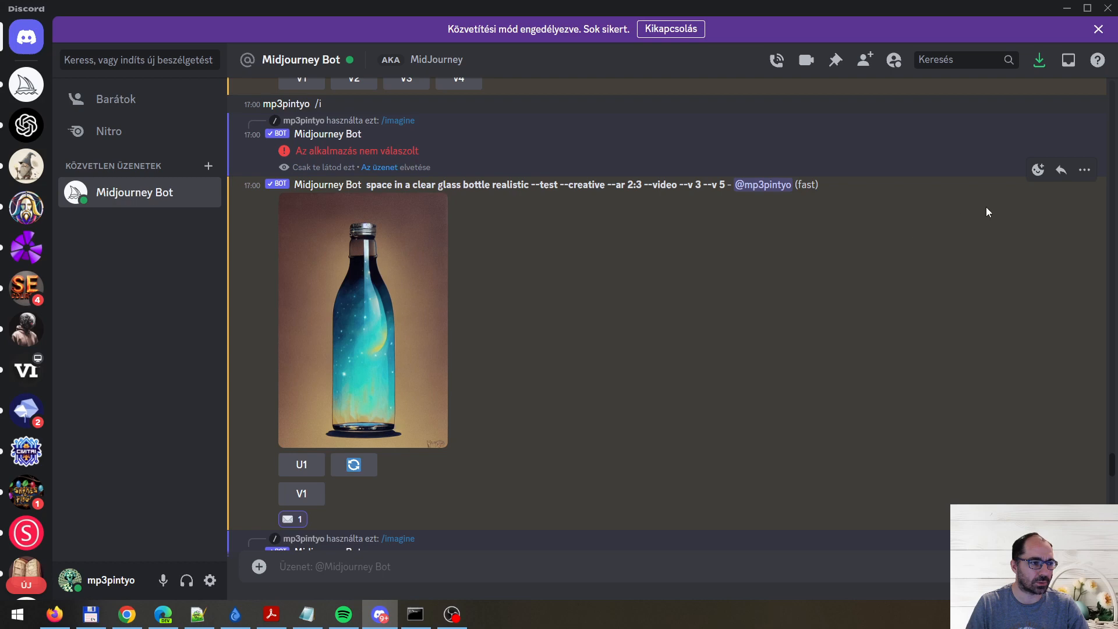
# Step: React to the blue bottle image with the envelope emoji and play the generation video in the bot's reply
pyautogui.click(1039, 171)
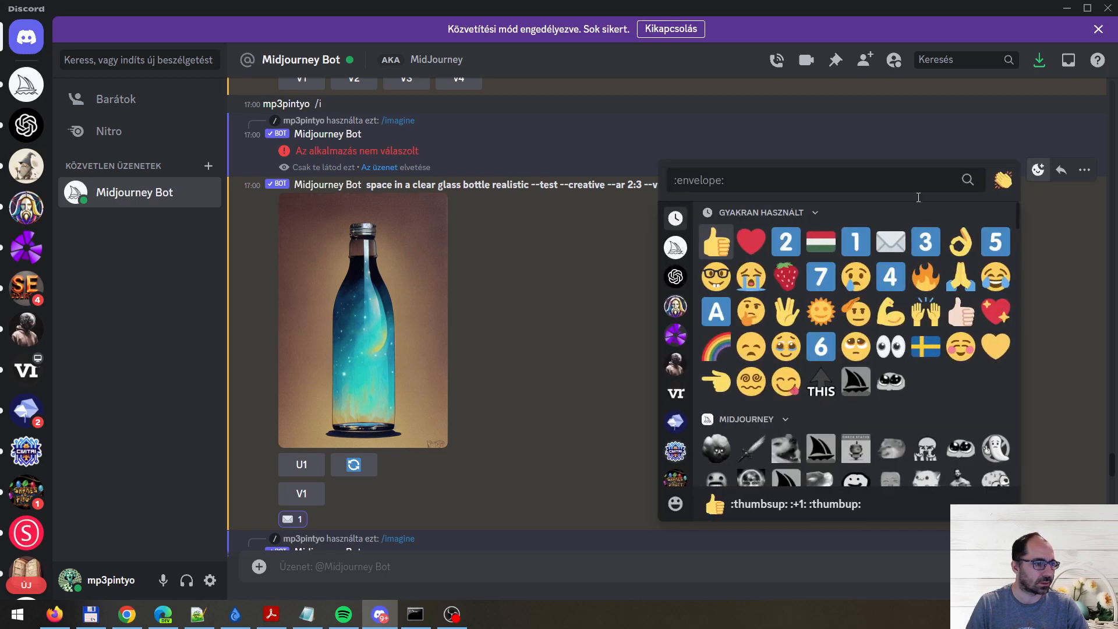
pyautogui.click(895, 247)
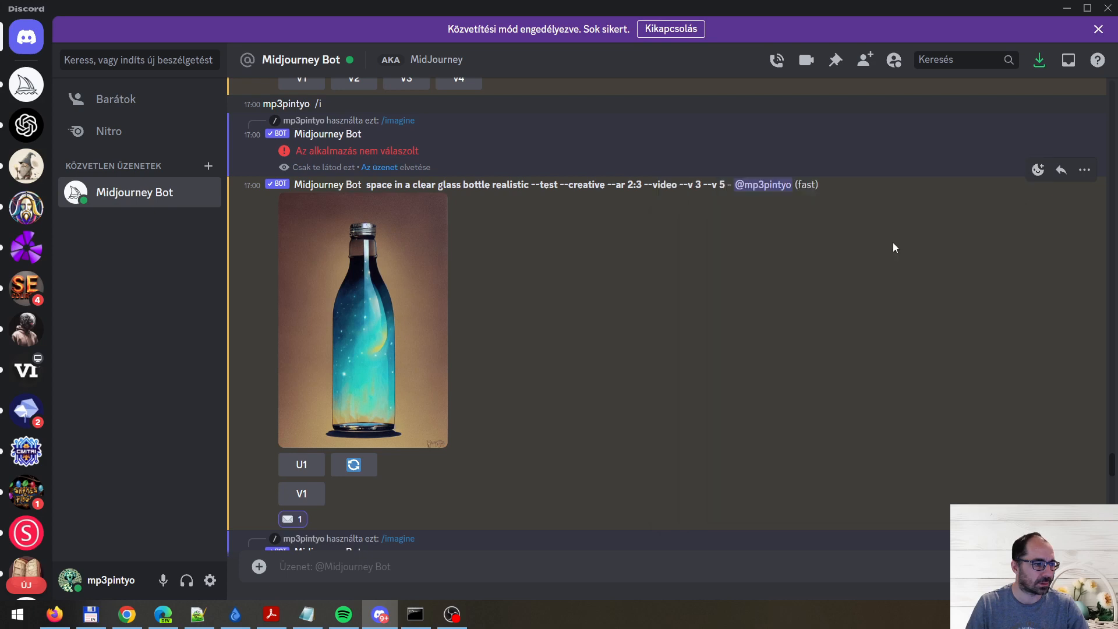
pyautogui.scroll(-3, 539, 333)
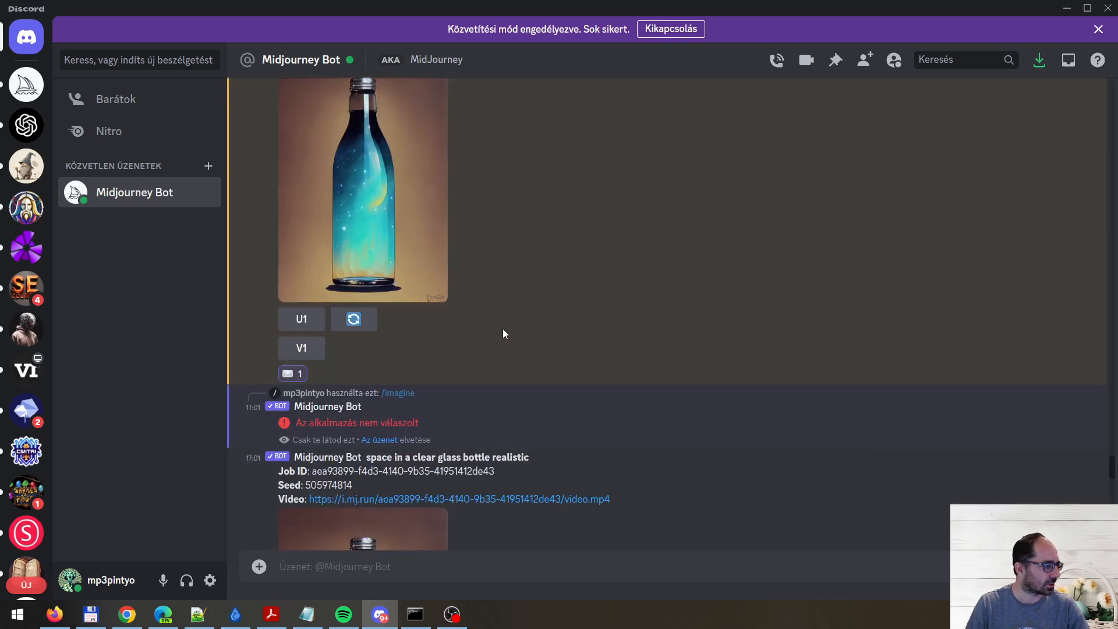
pyautogui.scroll(-3, 502, 329)
pyautogui.scroll(-3, 532, 326)
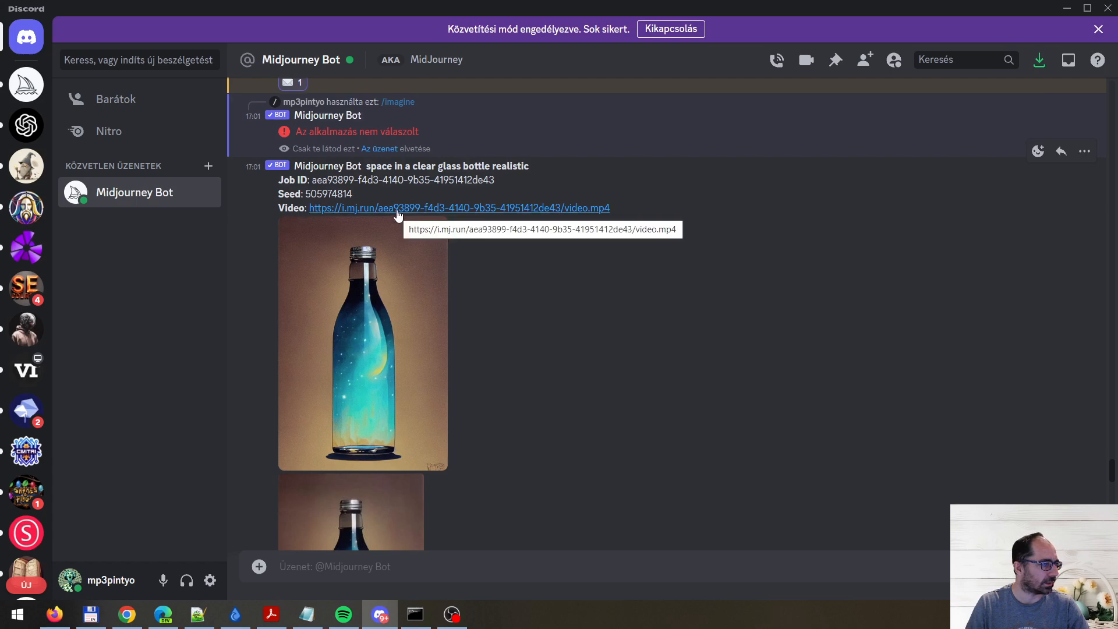
pyautogui.scroll(-2, 380, 194)
pyautogui.scroll(-4, 568, 289)
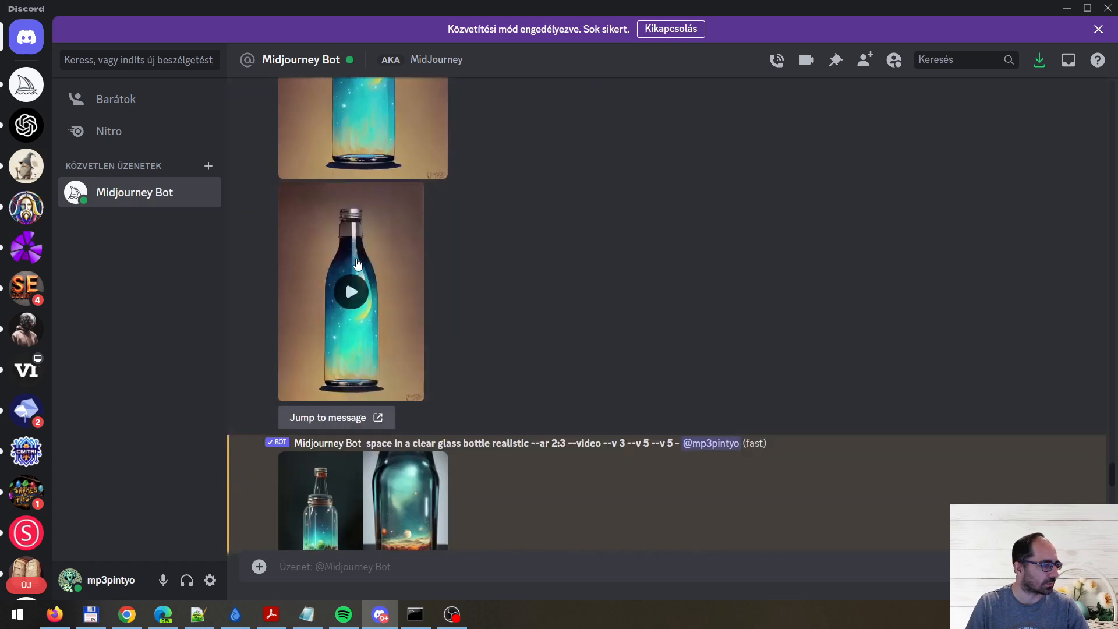
pyautogui.scroll(2, 462, 285)
pyautogui.click(352, 366)
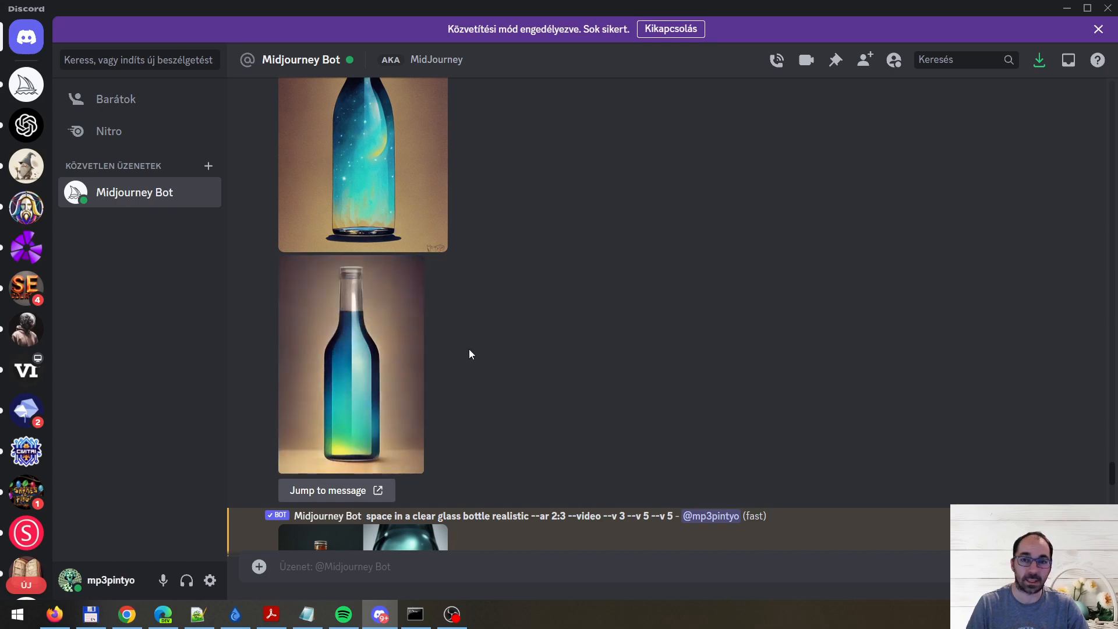
pyautogui.moveTo(407, 335)
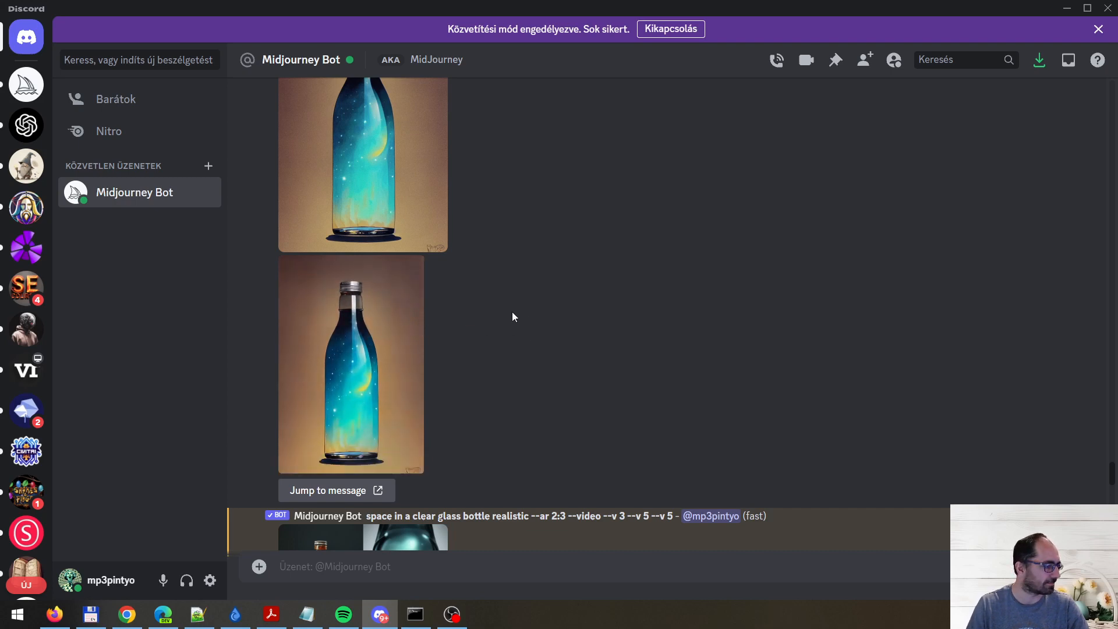
pyautogui.scroll(4, 466, 328)
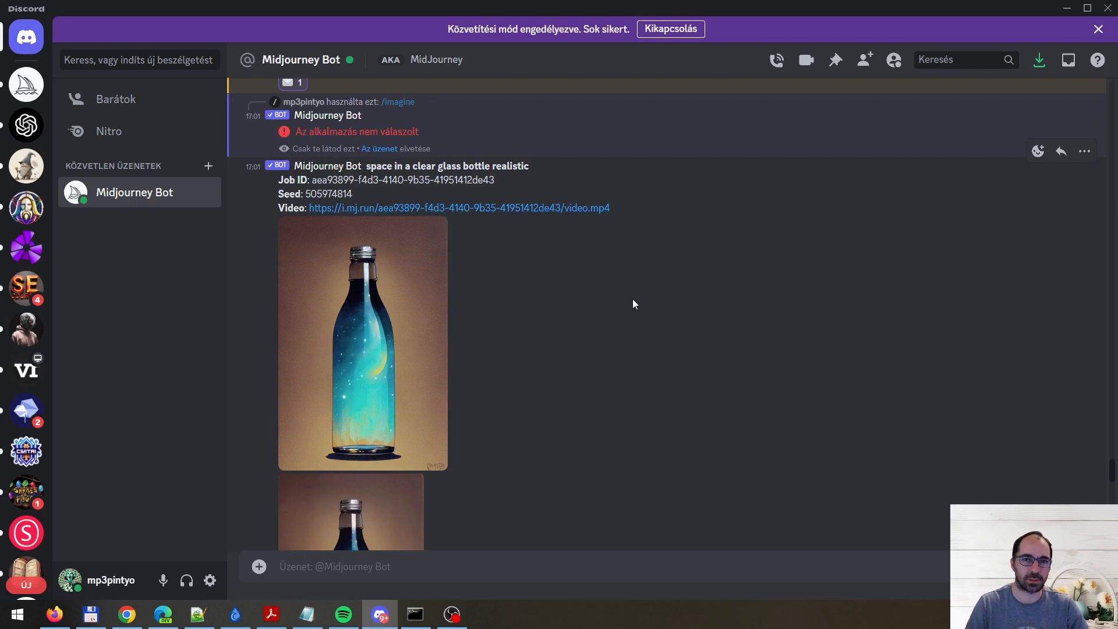
pyautogui.scroll(-1, 682, 330)
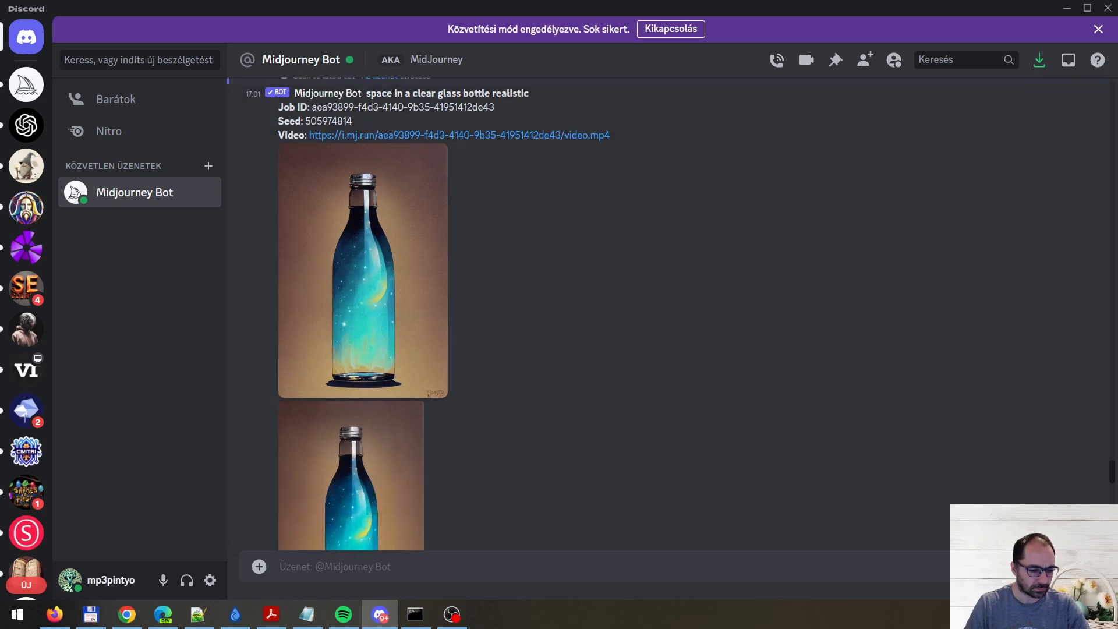
pyautogui.hotkey('alt', 'Tab')
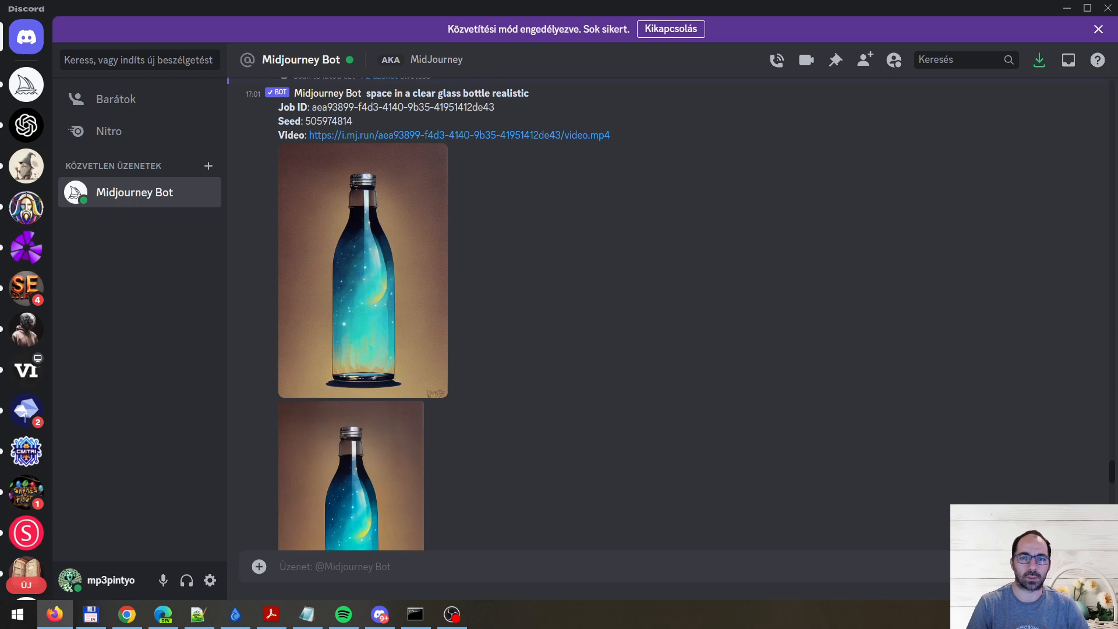
pyautogui.click(784, 342)
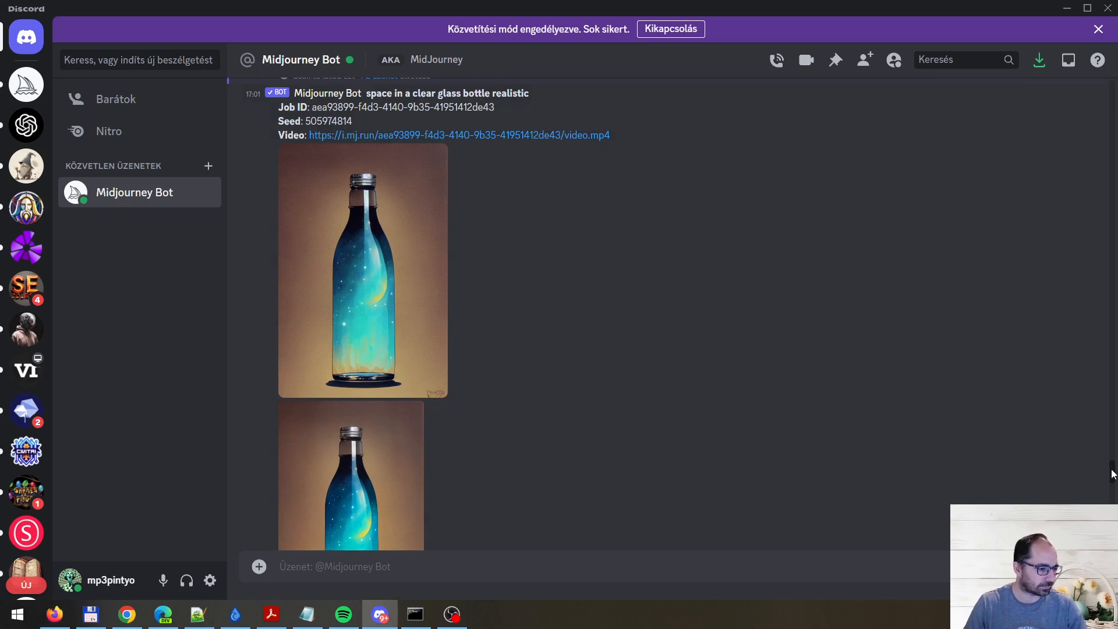
# Step: Find the "street in New York --ar 3:2" generation, highlight its prompt and view its image grid enlarged
pyautogui.moveTo(1112, 474); pyautogui.dragTo(1114, 504)
pyautogui.scroll(-5, 868, 432)
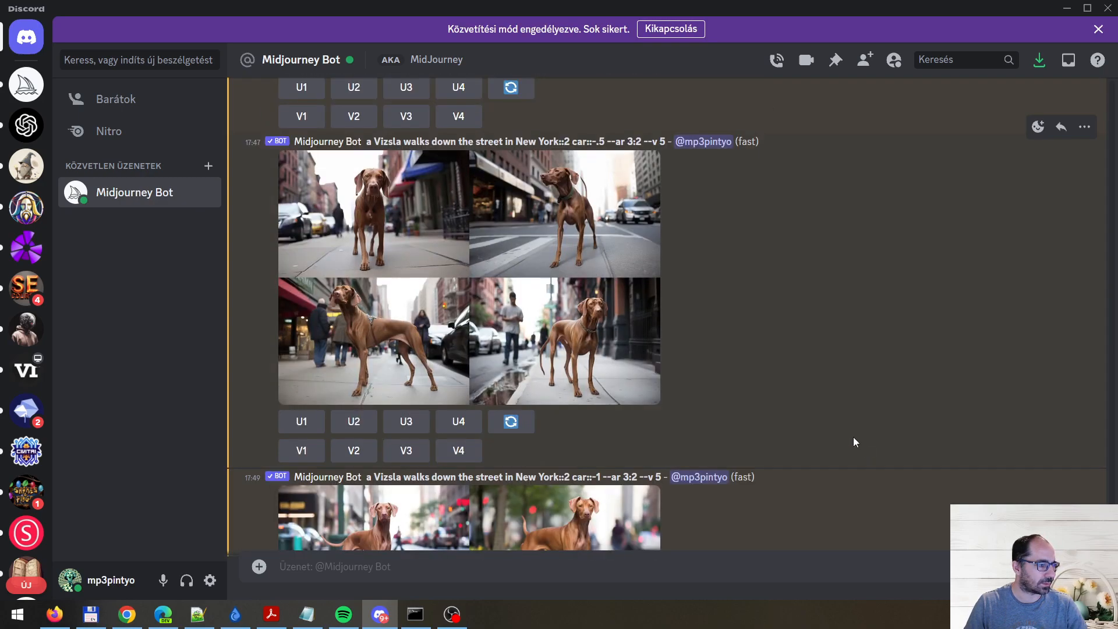
pyautogui.scroll(-10, 795, 430)
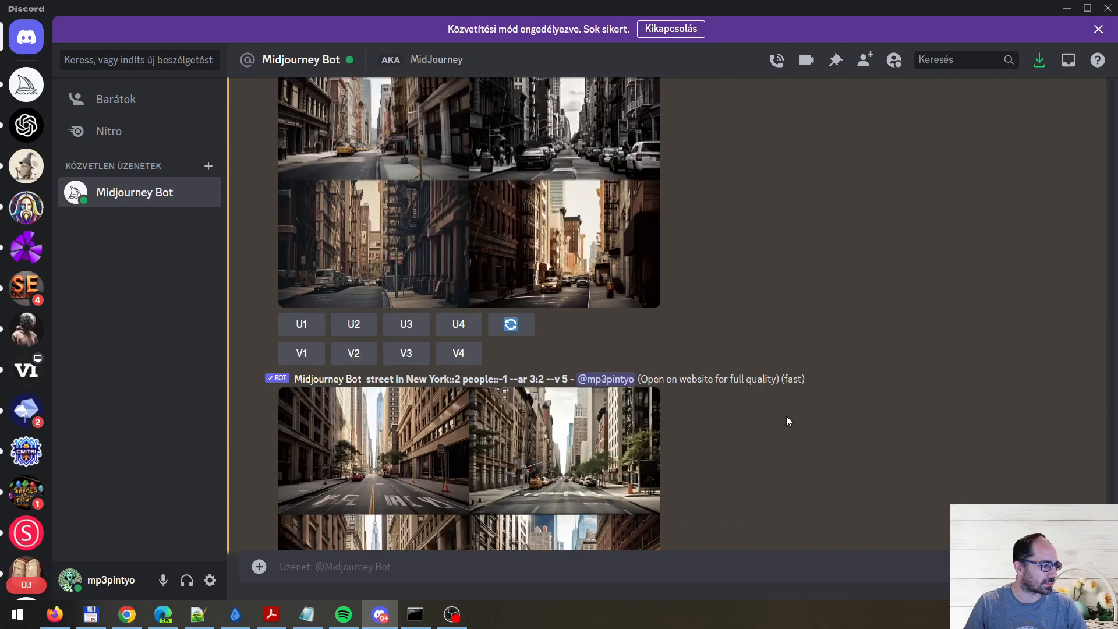
pyautogui.scroll(3, 778, 414)
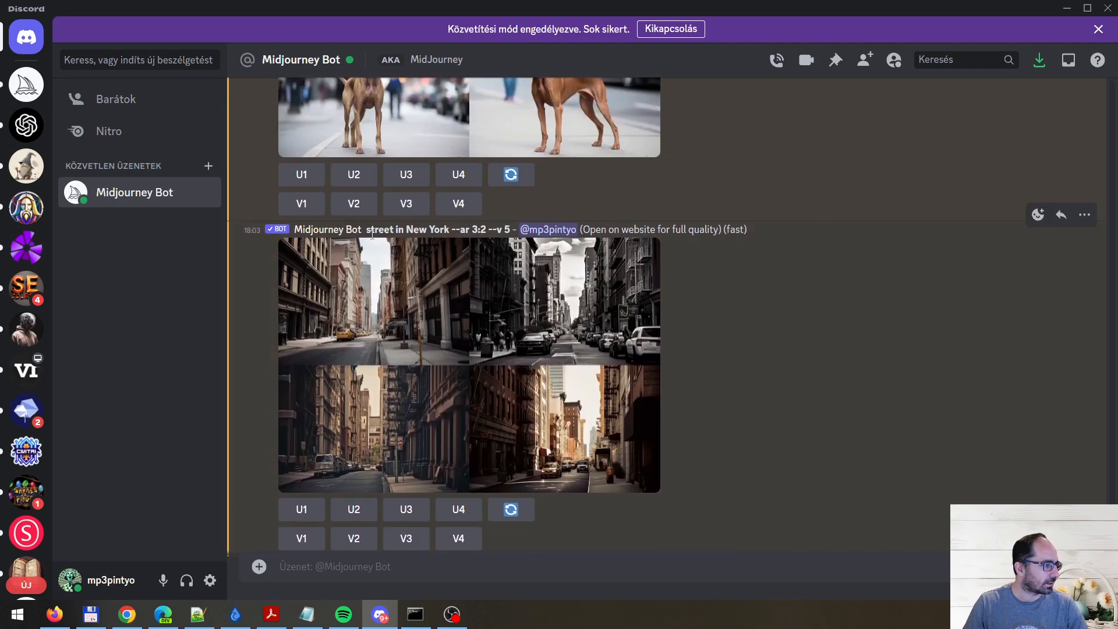
pyautogui.moveTo(367, 230); pyautogui.dragTo(491, 231)
pyautogui.click(449, 230)
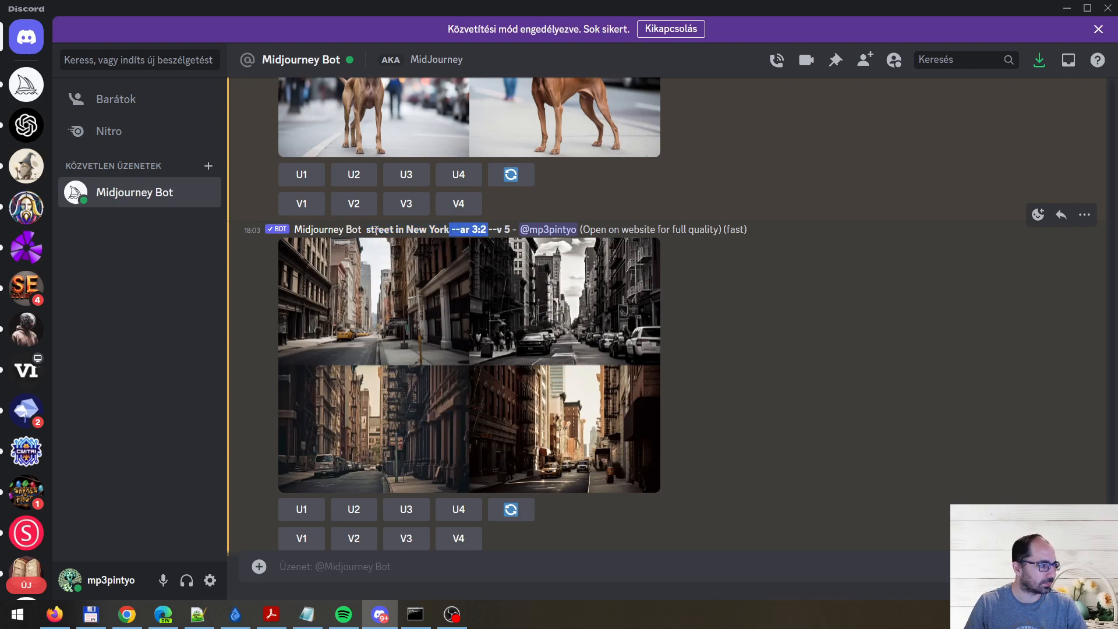
pyautogui.moveTo(367, 230); pyautogui.dragTo(488, 230)
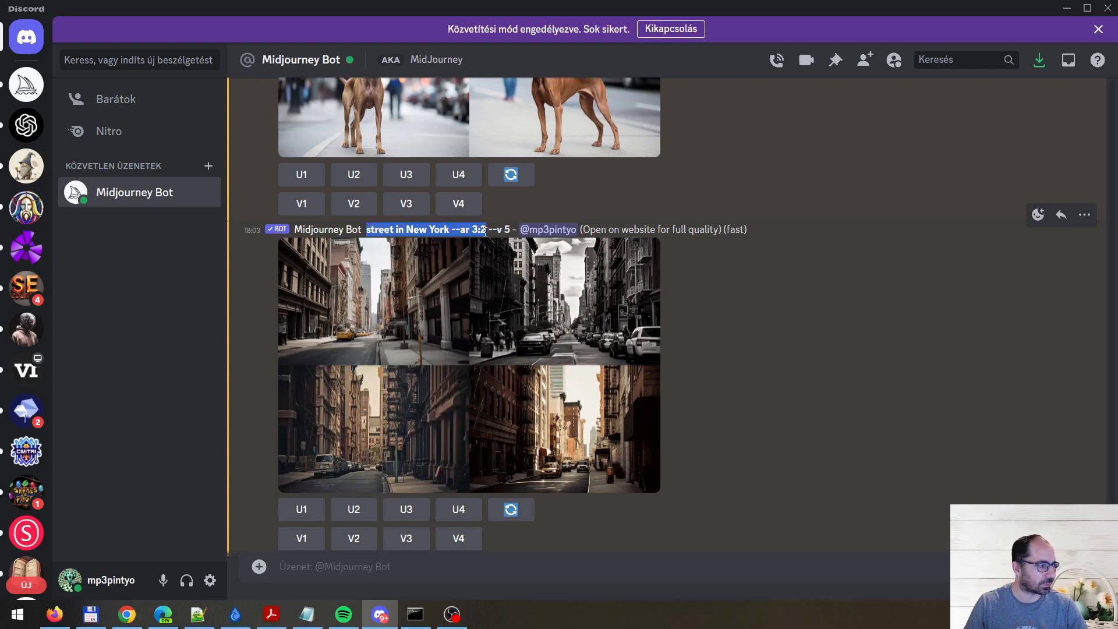
pyautogui.click(415, 344)
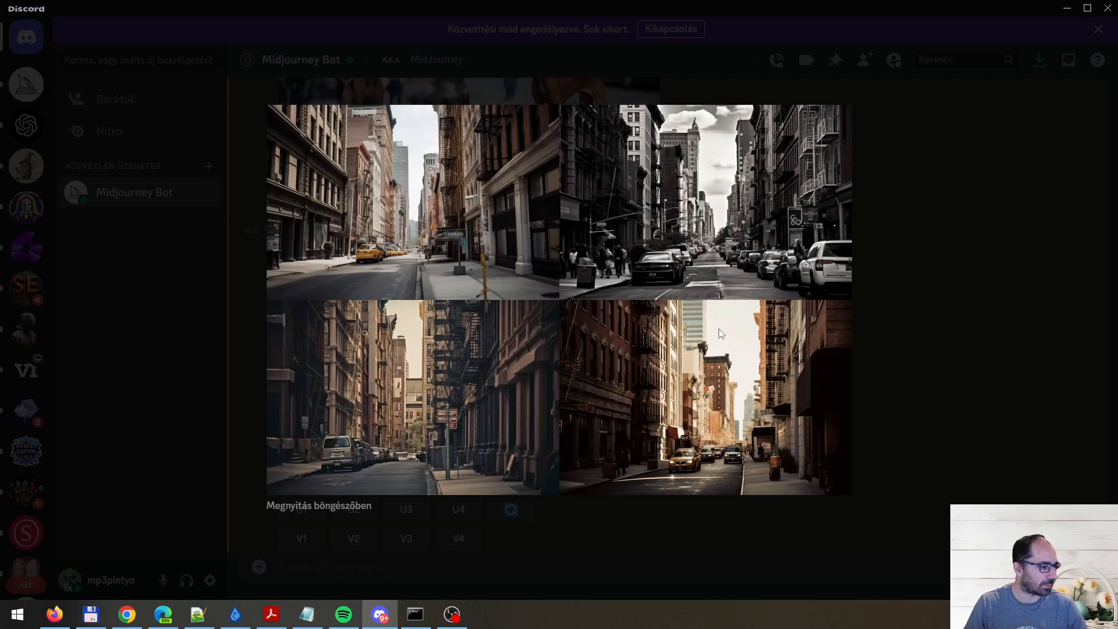
pyautogui.click(915, 320)
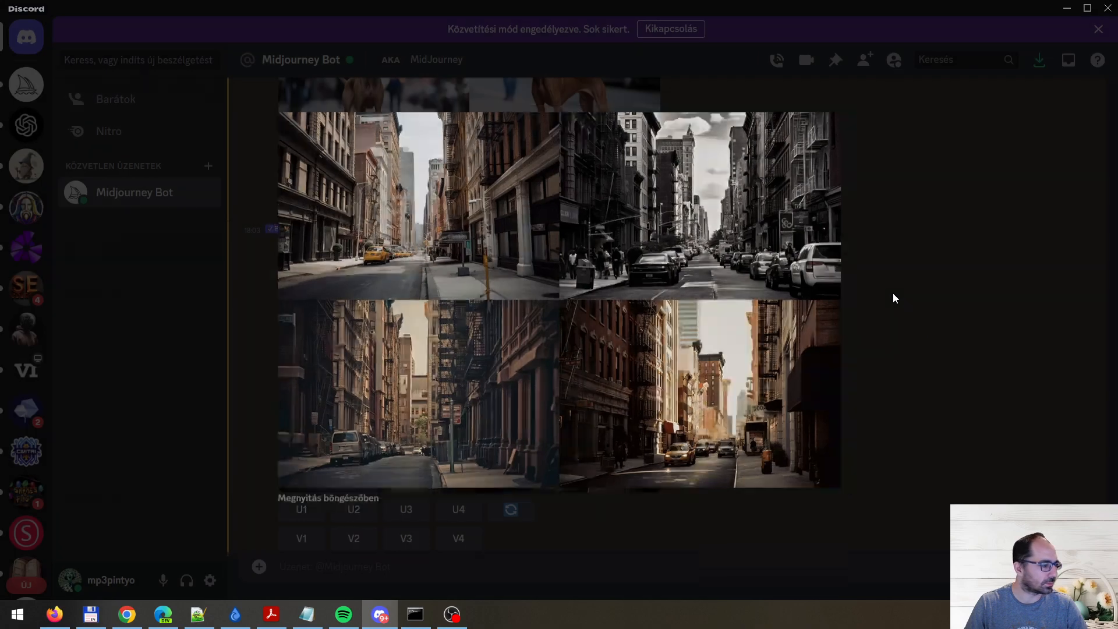
# Step: Examine the "street in New York::2 people::-1 --ar 3:2" generation and highlight its prompt
pyautogui.scroll(-3, 743, 362)
pyautogui.scroll(-1, 741, 356)
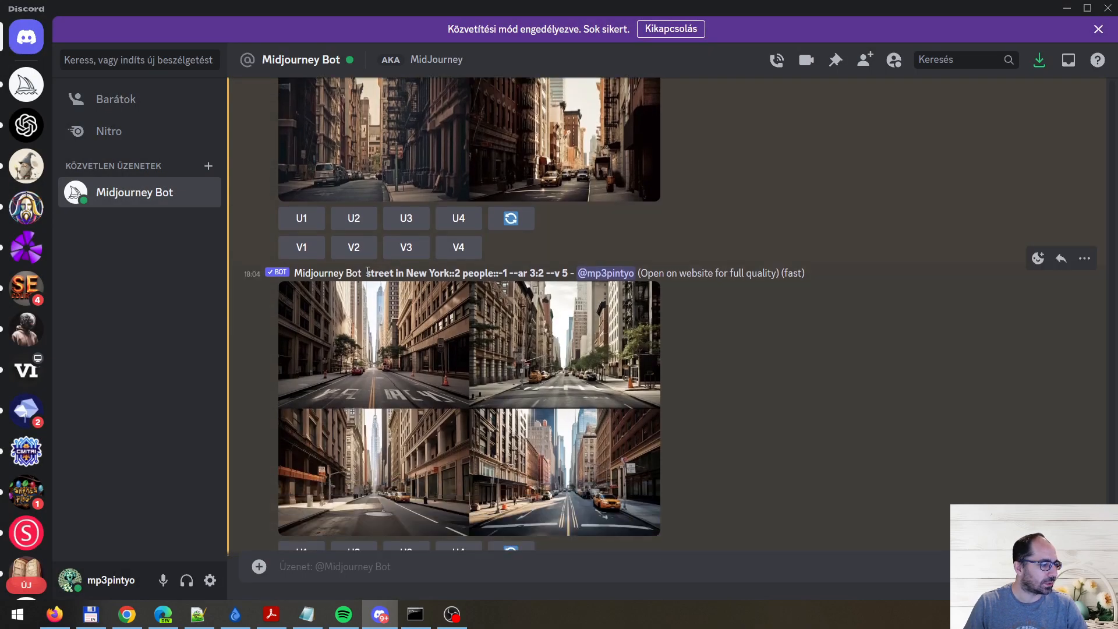
pyautogui.moveTo(367, 272); pyautogui.dragTo(546, 272)
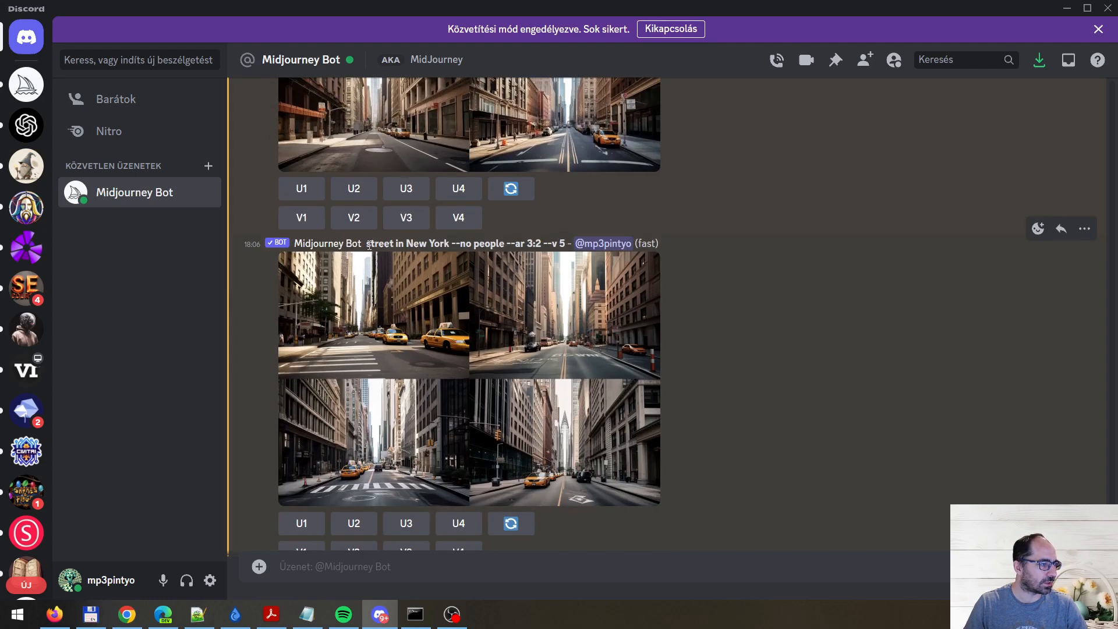
# Step: Examine the "street in New York --no people --ar 3:2" prompt, highlighting the base text and the --no parameter
pyautogui.moveTo(368, 245); pyautogui.dragTo(507, 245)
pyautogui.click(756, 311)
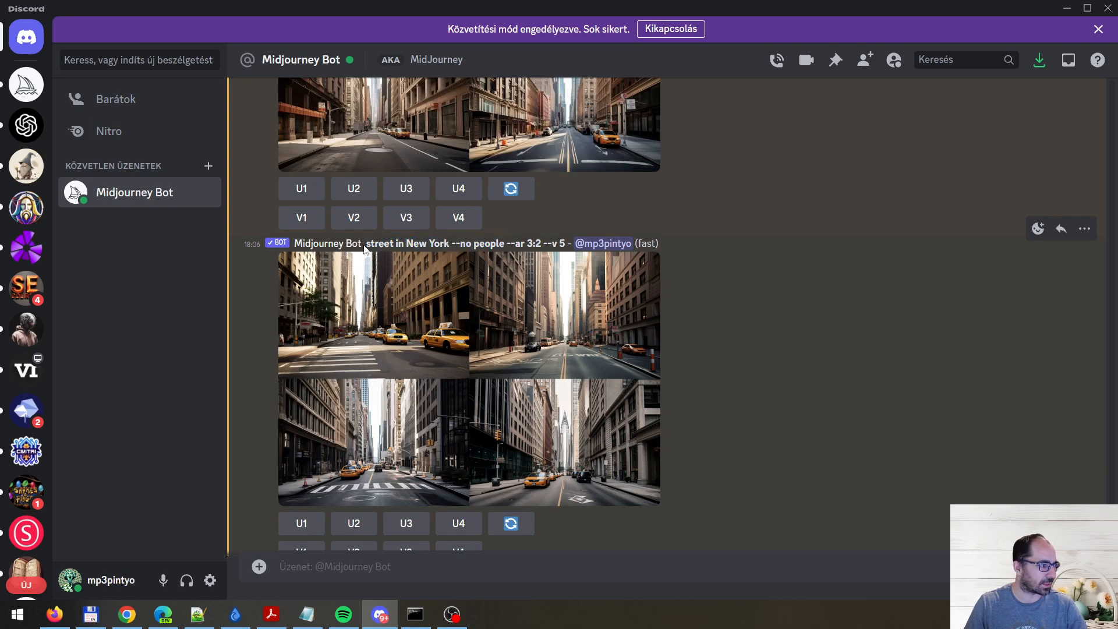
pyautogui.moveTo(366, 245); pyautogui.dragTo(450, 244)
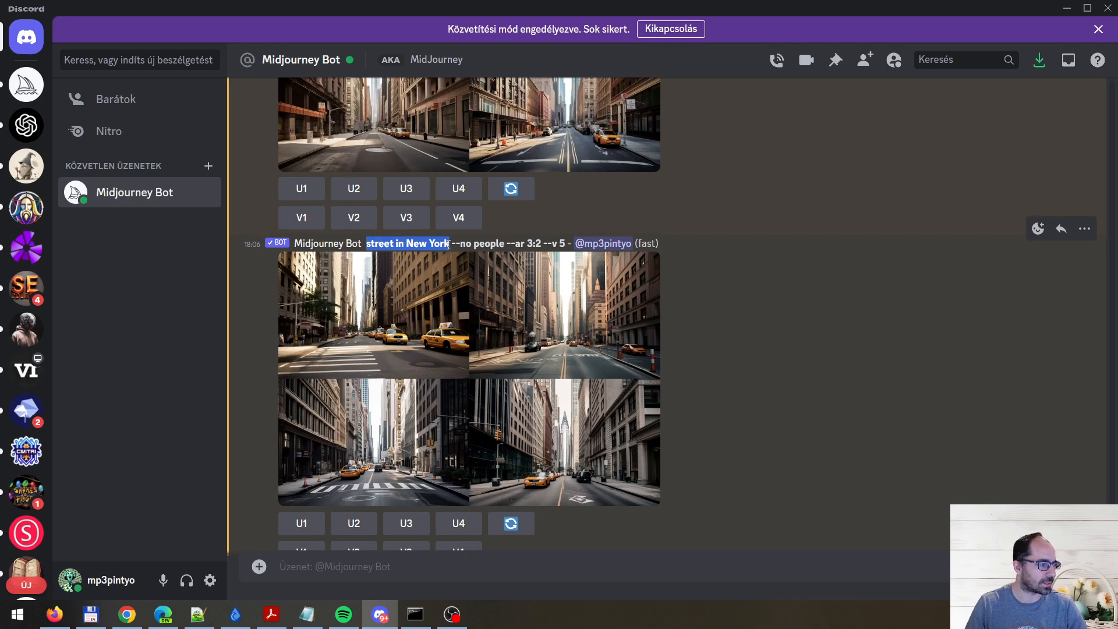
pyautogui.moveTo(450, 245); pyautogui.dragTo(474, 244)
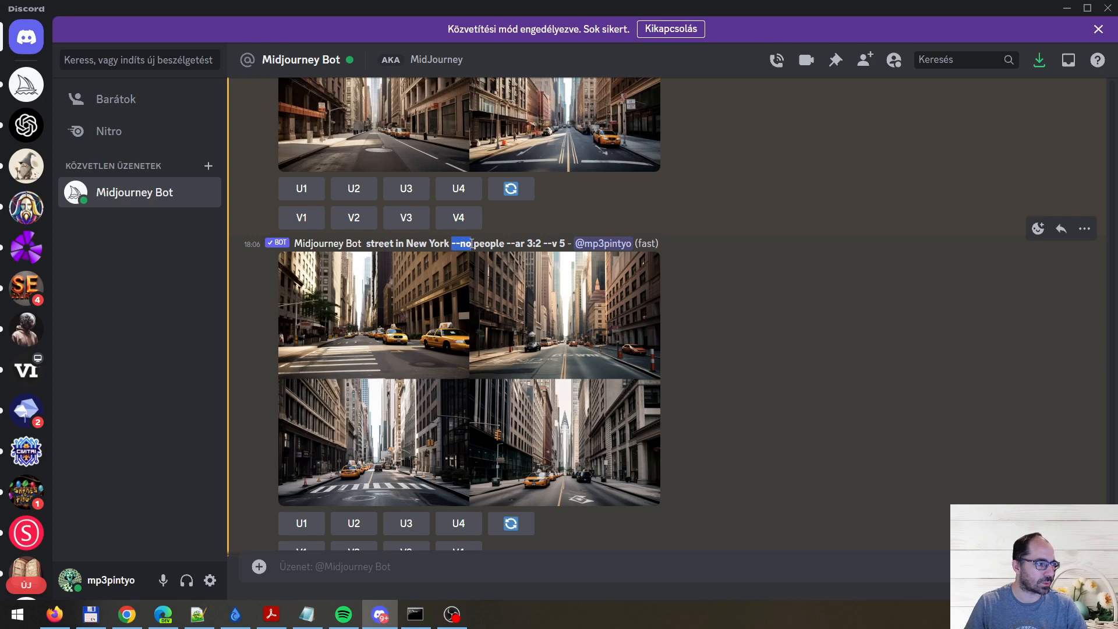
pyautogui.click(474, 244)
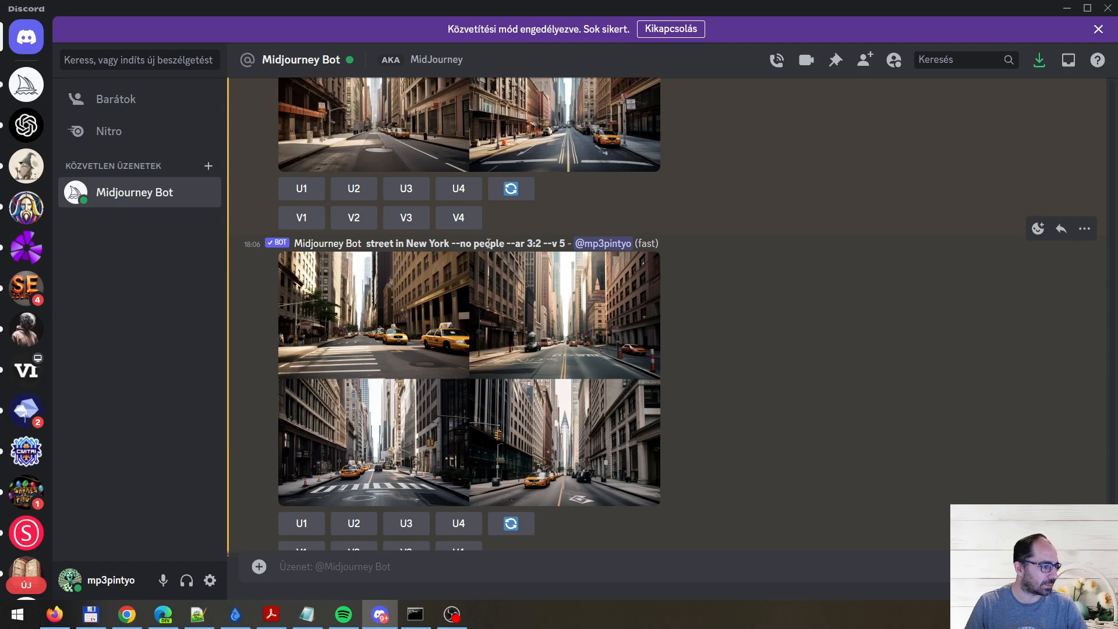
pyautogui.doubleClick(489, 243)
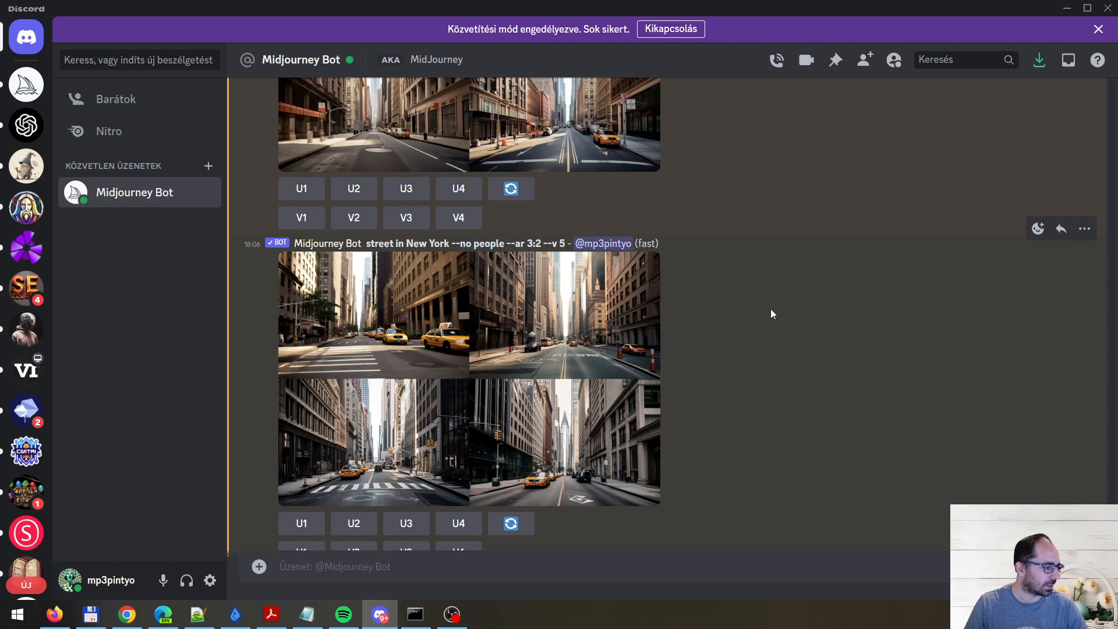
# Step: View the "street in New York --no people" image grid enlarged and highlight the --no people parameter in its prompt
pyautogui.click(604, 428)
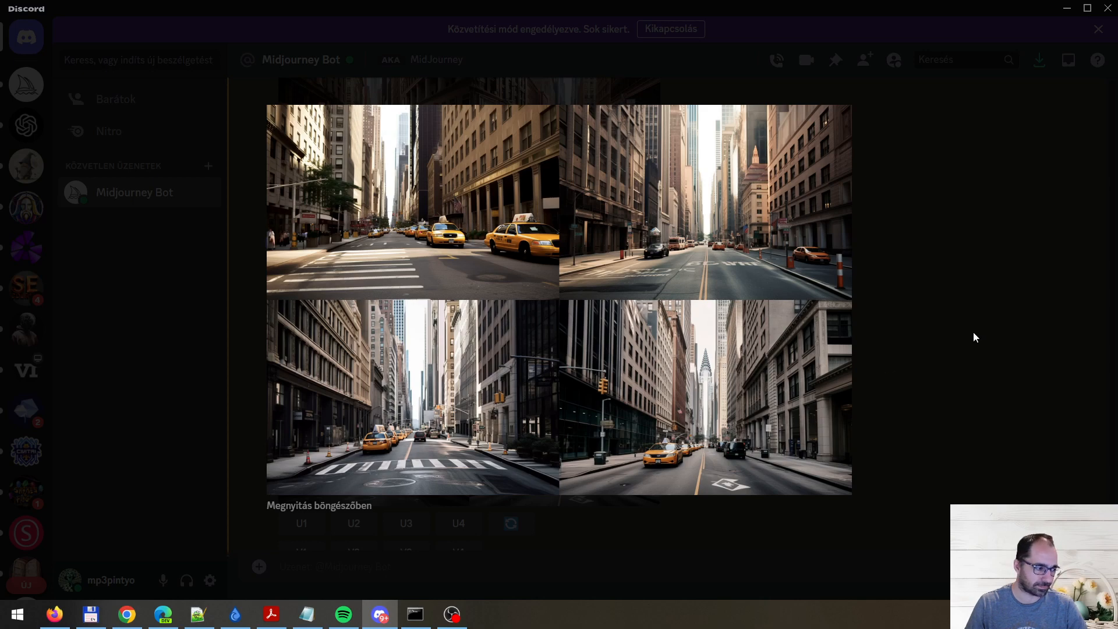
pyautogui.click(921, 324)
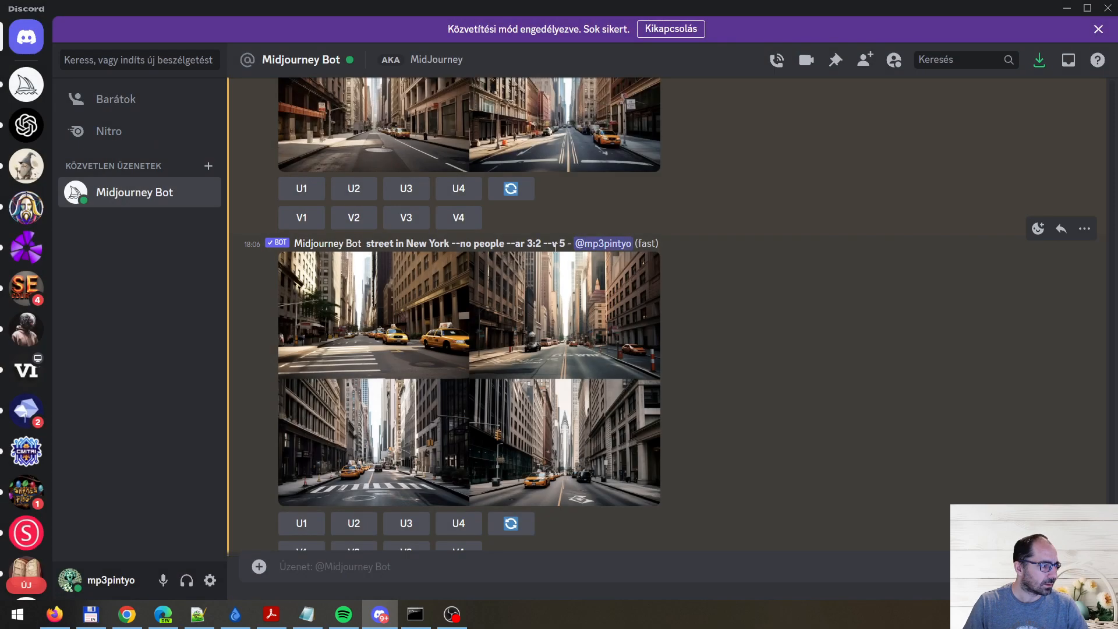
pyautogui.moveTo(462, 245)
pyautogui.mouseDown()
pyautogui.moveTo(505, 244)
pyautogui.moveTo(455, 243)
pyautogui.mouseUp()
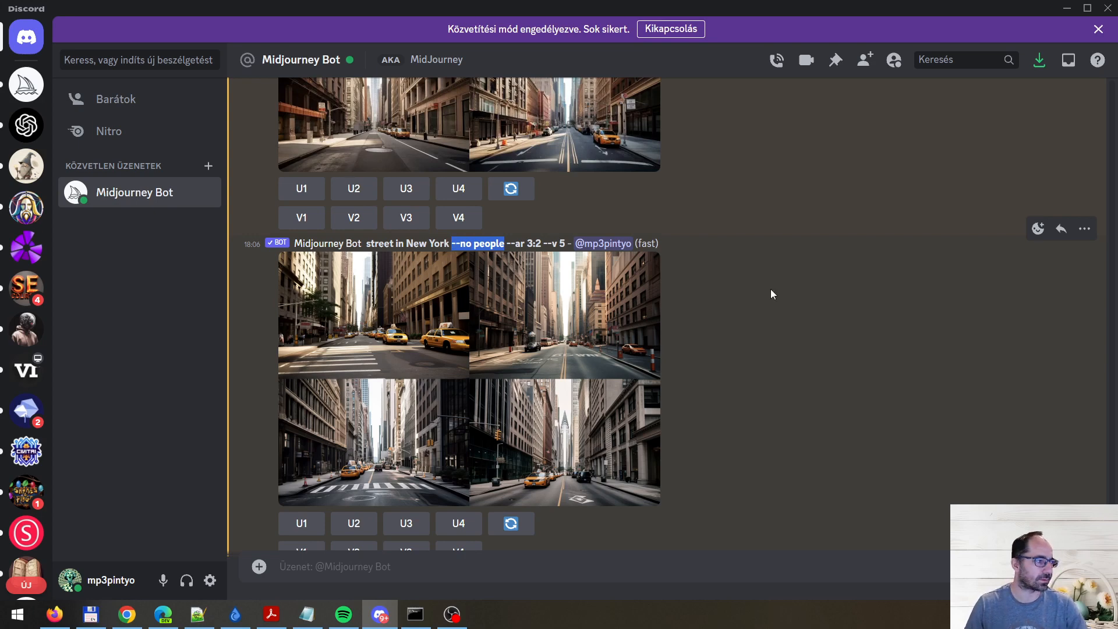
pyautogui.click(790, 299)
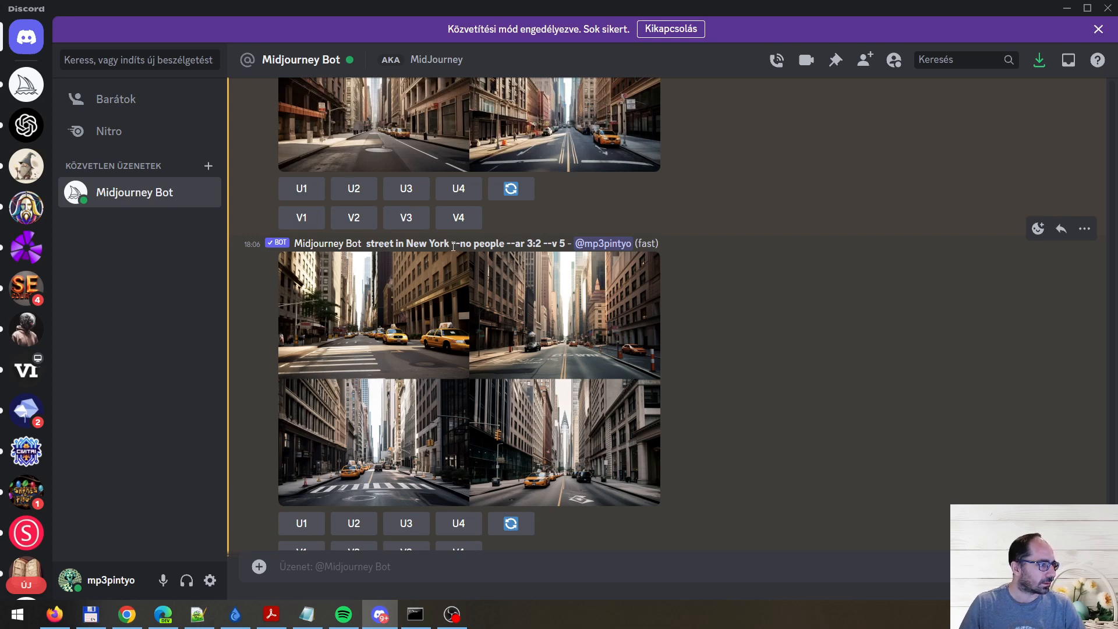
pyautogui.moveTo(454, 247); pyautogui.dragTo(506, 245)
pyautogui.click(506, 245)
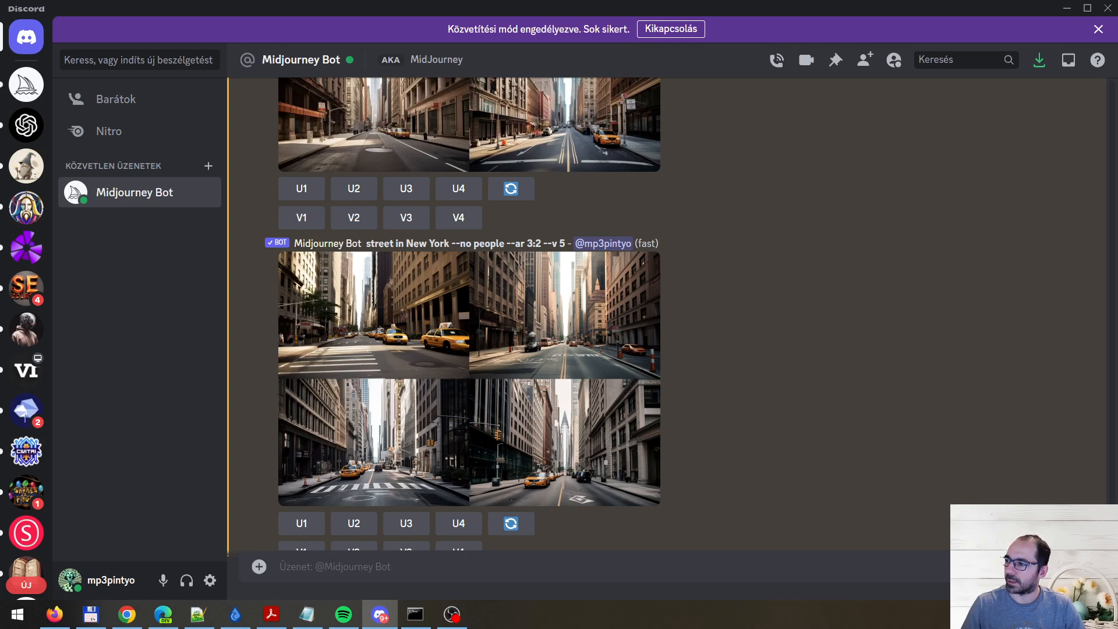
# Step: Start an /imagine command and copy "street in New York --no people" from the existing generation into its prompt
pyautogui.hotkey('alt', 'Tab')
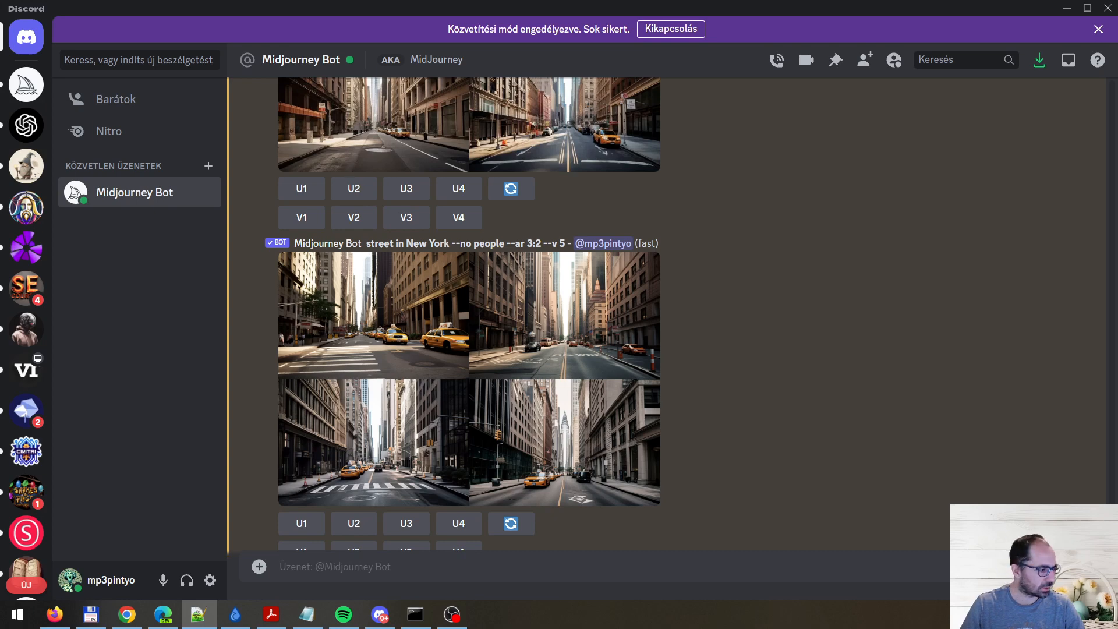
pyautogui.click(443, 567)
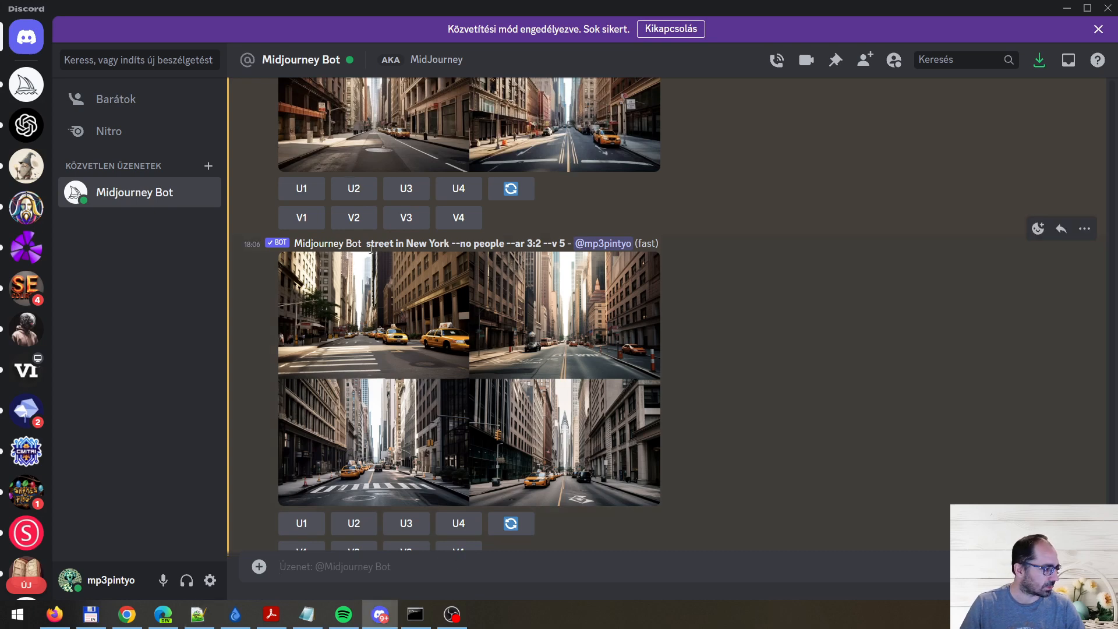
pyautogui.write('/i')
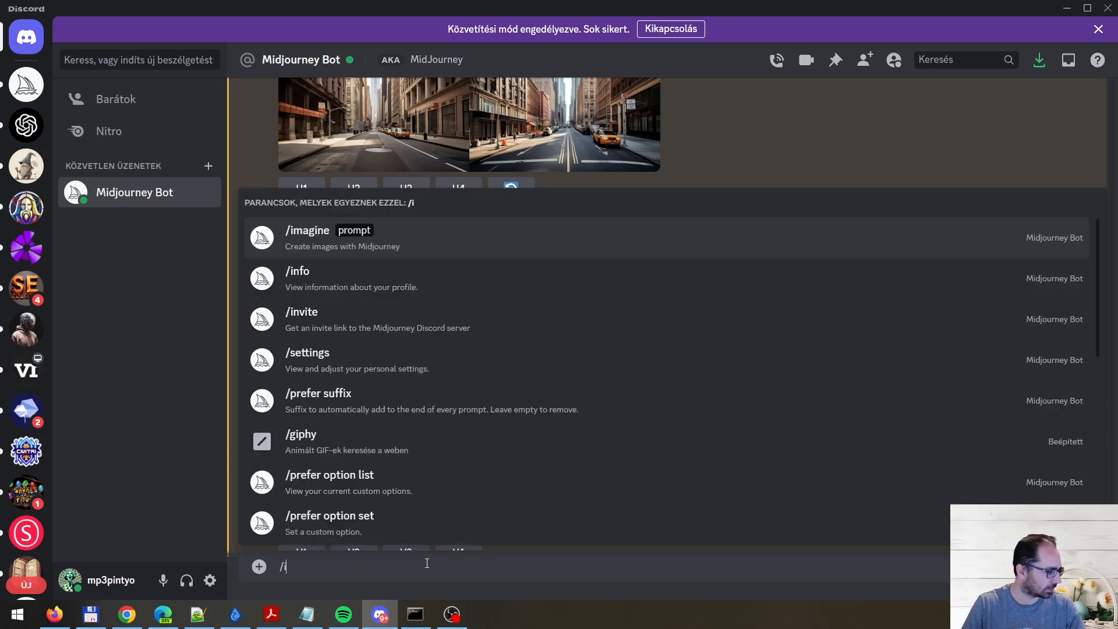
pyautogui.press('Tab')
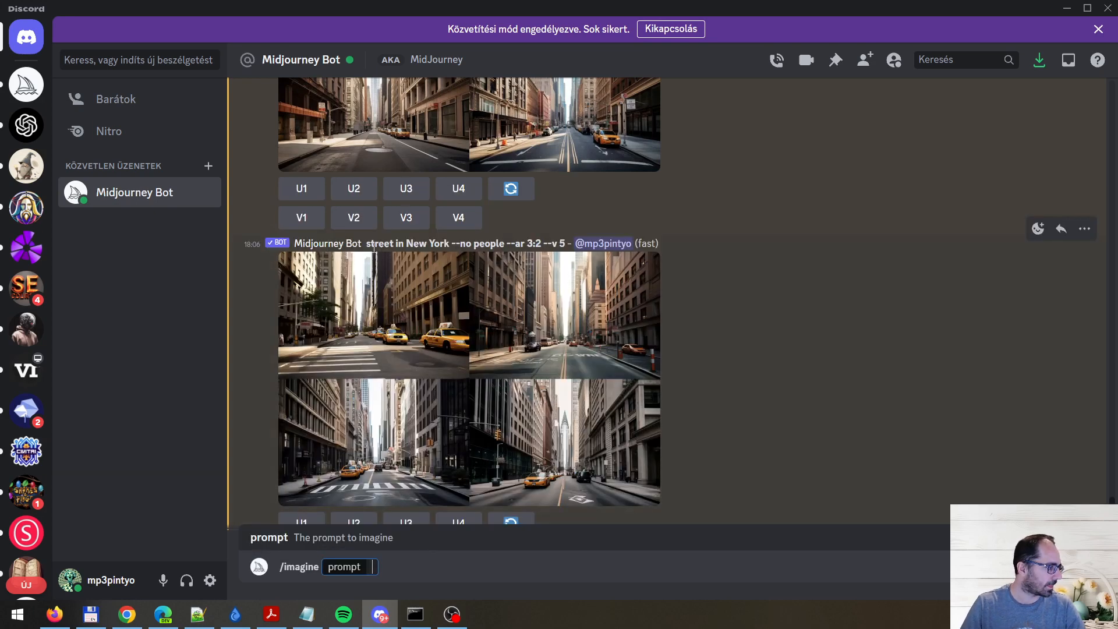
pyautogui.moveTo(366, 244); pyautogui.dragTo(506, 243)
pyautogui.hotkey('ctrl', 'c')
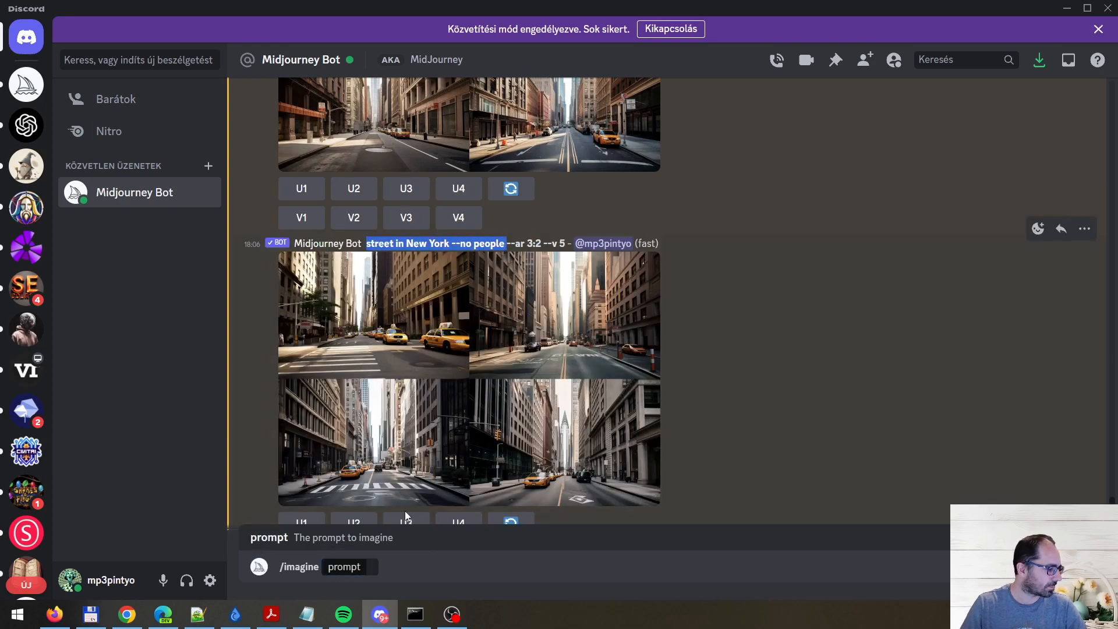
pyautogui.click(384, 567)
pyautogui.hotkey('ctrl', 'v')
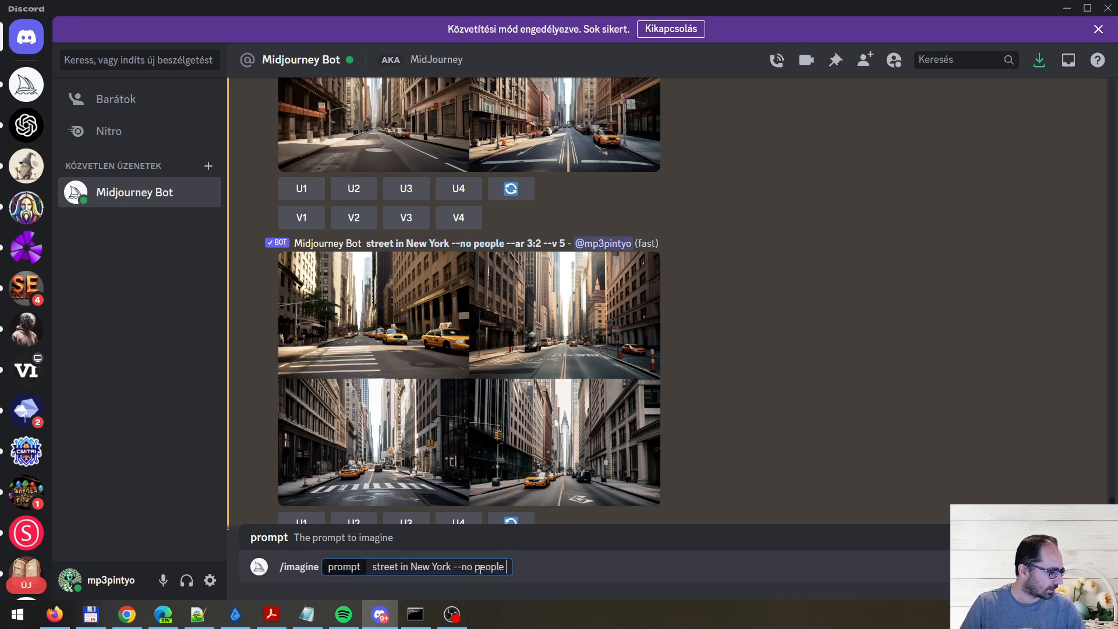
# Step: Replace "people" after --no in the drafted prompt with "watermark, signature, blurry, drawing, cartoon,"
pyautogui.doubleClick(488, 567)
pyautogui.write('wat')
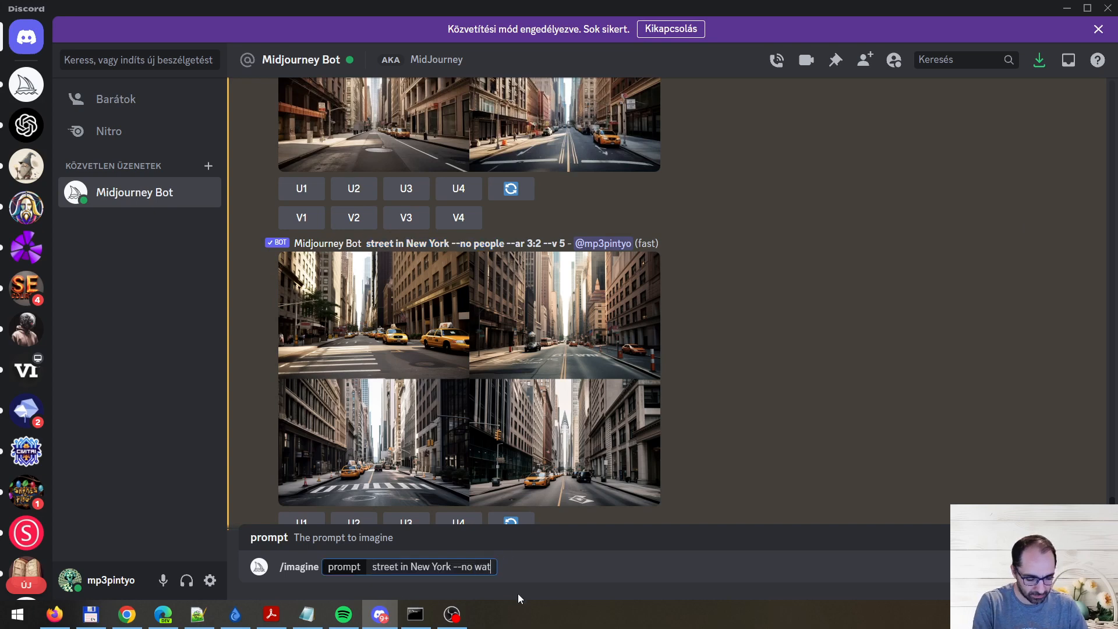
pyautogui.write('ermark, signature')
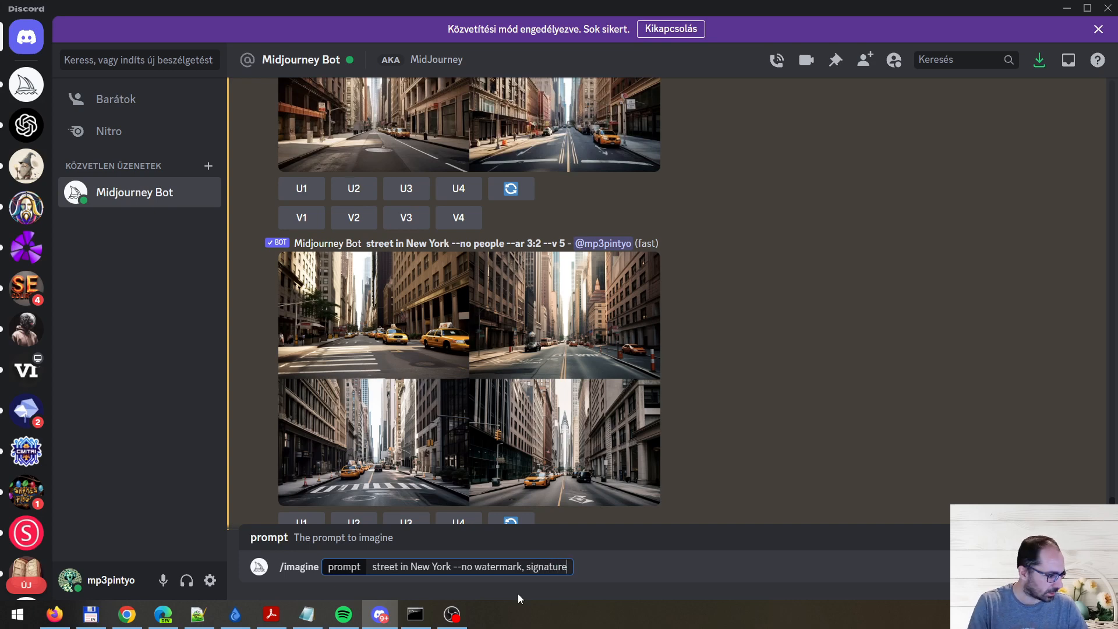
pyautogui.write(', blurry,')
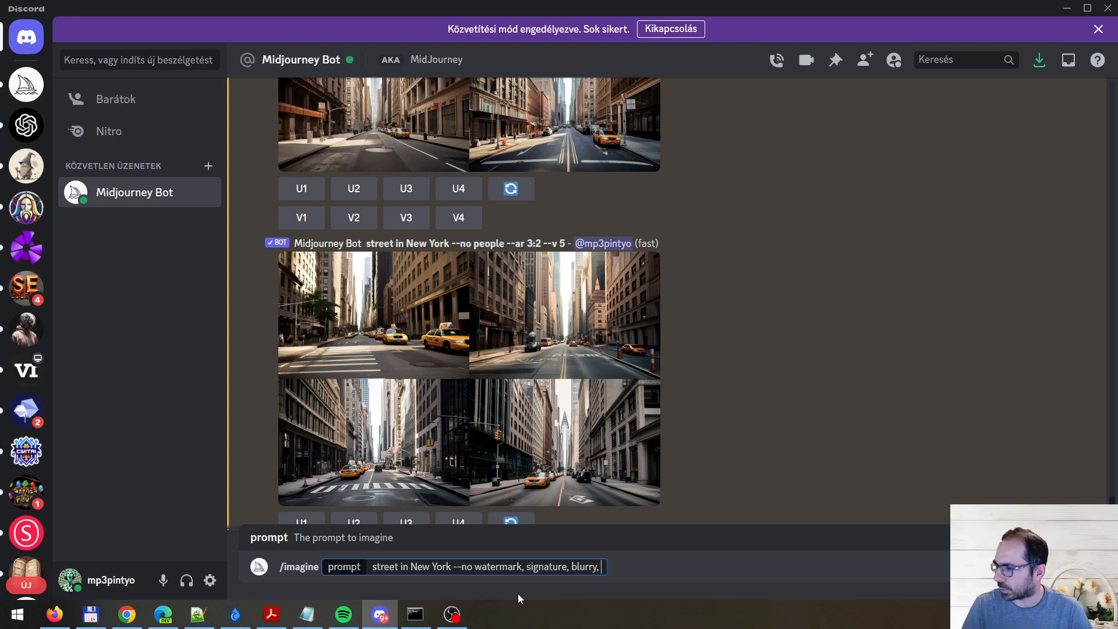
pyautogui.write('dr')
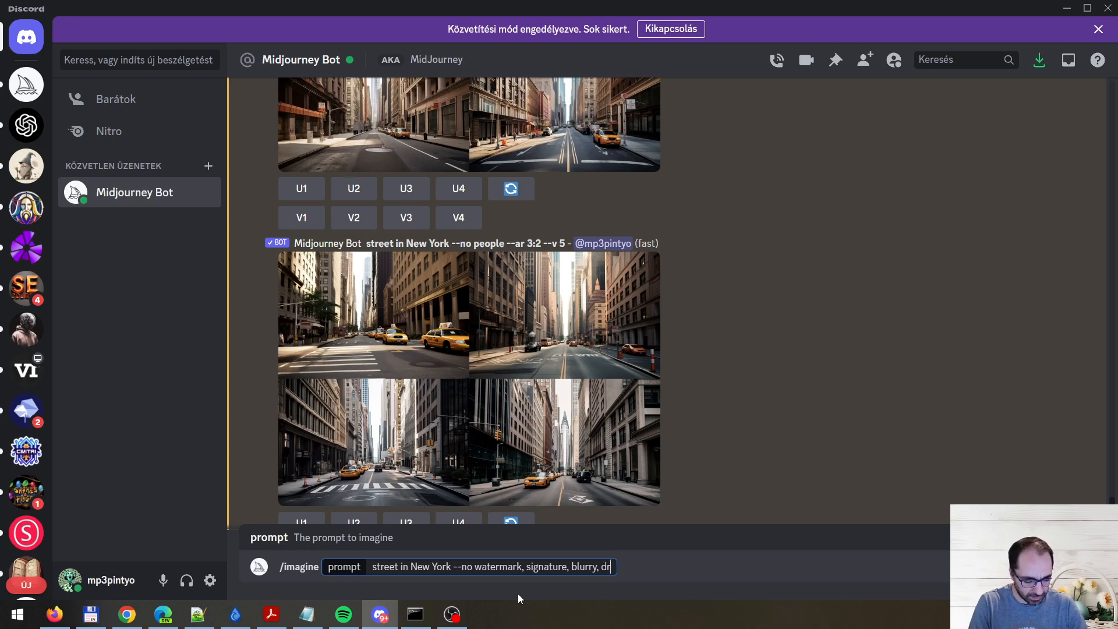
pyautogui.write('awing, cartoon,')
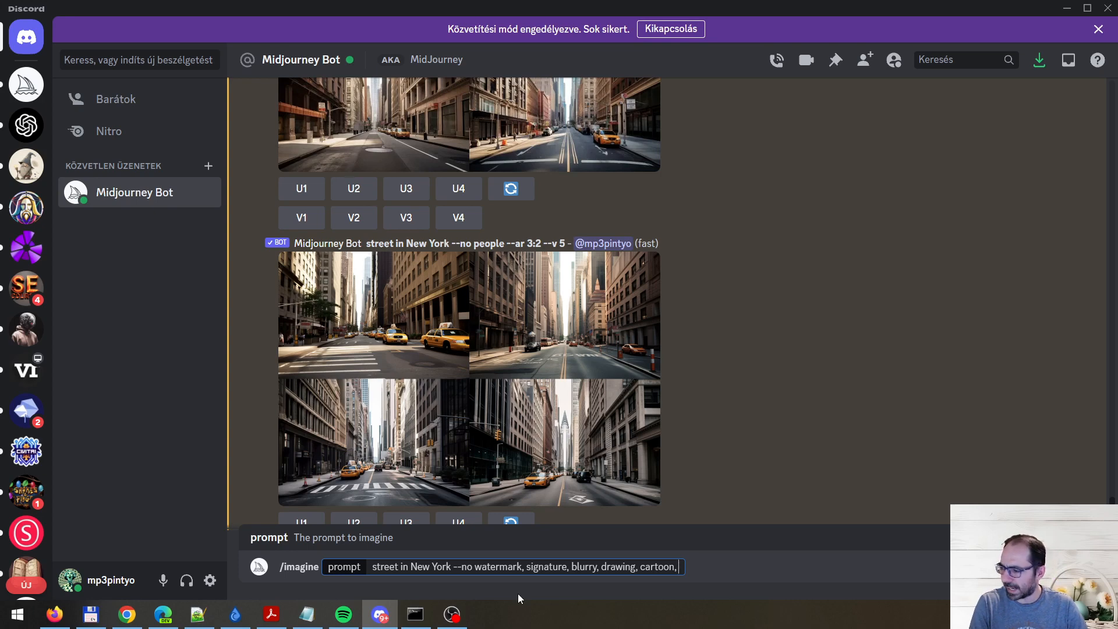
# Step: Extend the drafted prompt's --no list with "cropped, worst quality"
pyautogui.write('croppped')
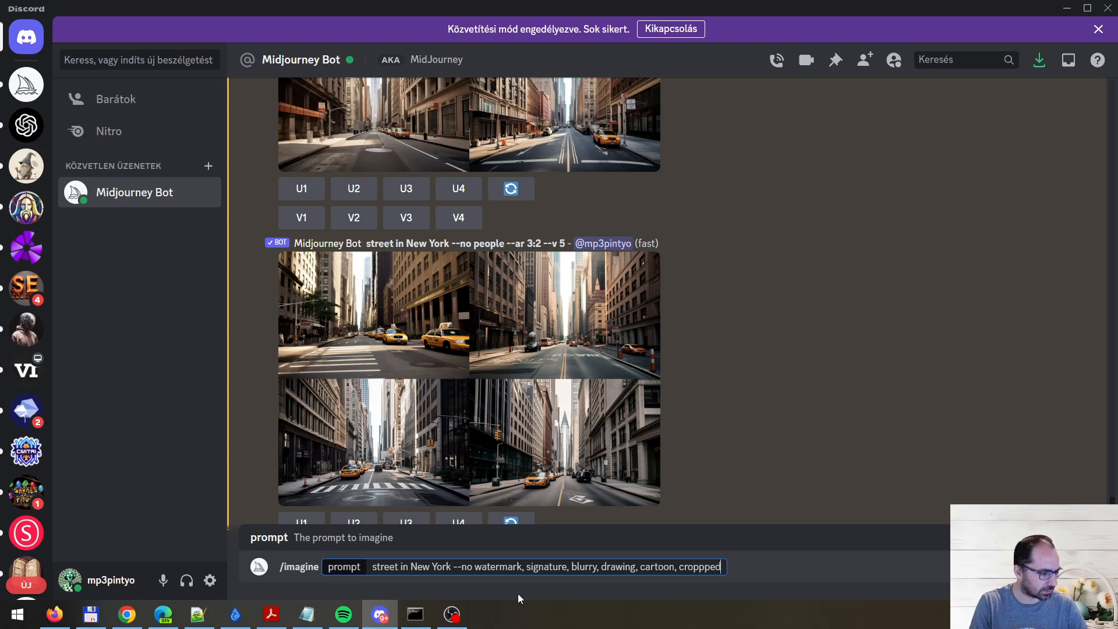
pyautogui.press('BackSpace')
pyautogui.press('BackSpace')
pyautogui.press('BackSpace')
pyautogui.write('ed')
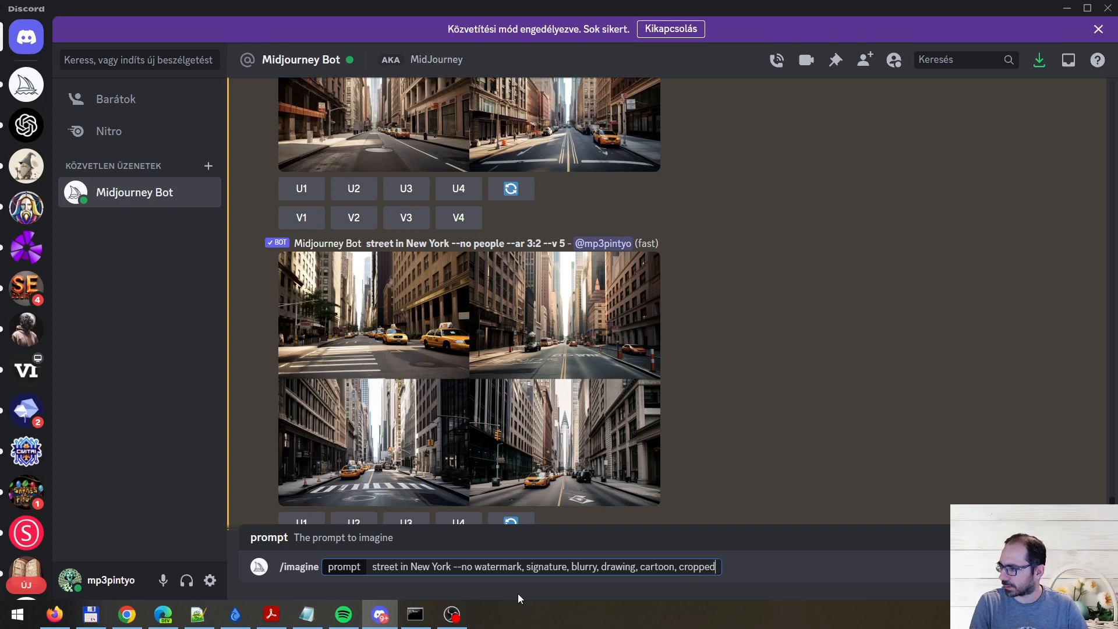
pyautogui.write(', ')
pyautogui.write('wo')
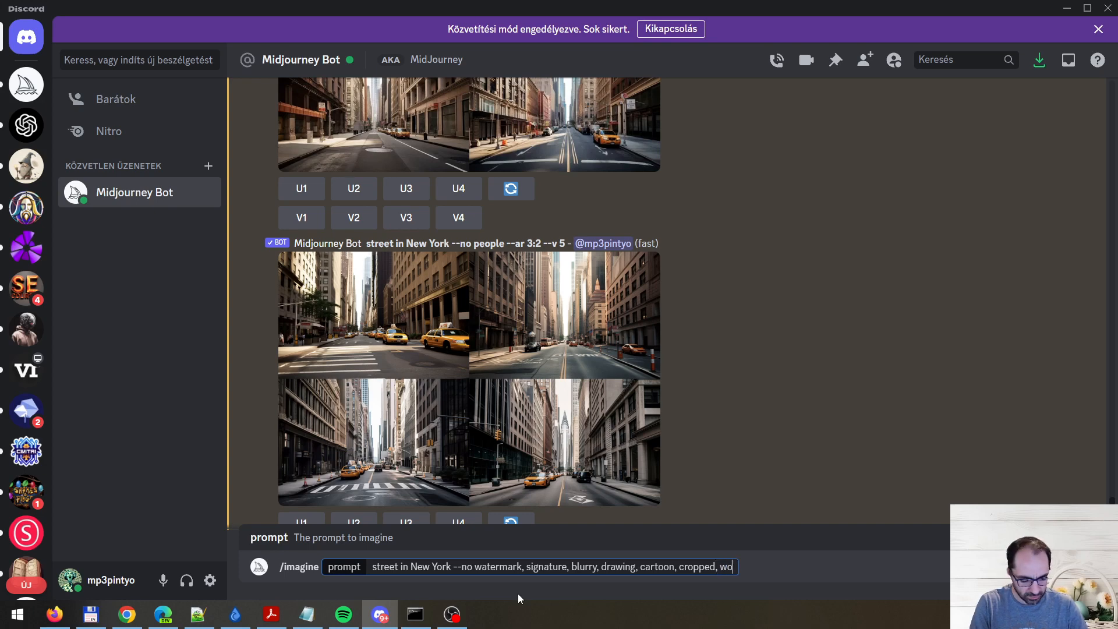
pyautogui.write('rst quality')
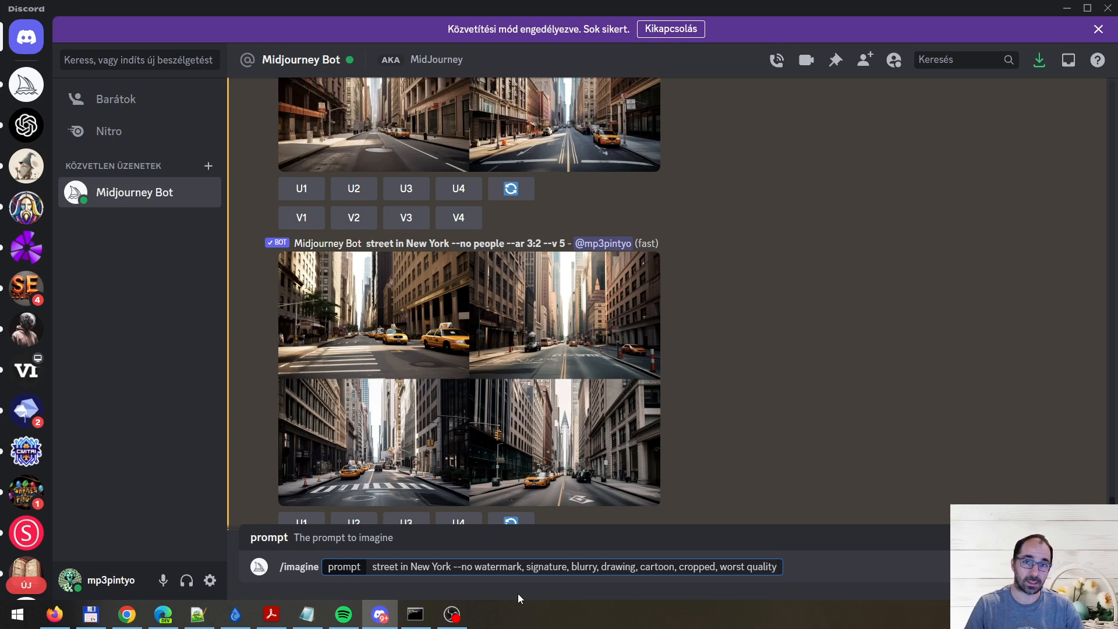
# Step: Discard the whole drafted /imagine command, leaving the message field empty
pyautogui.hotkey('ctrl', 'a')
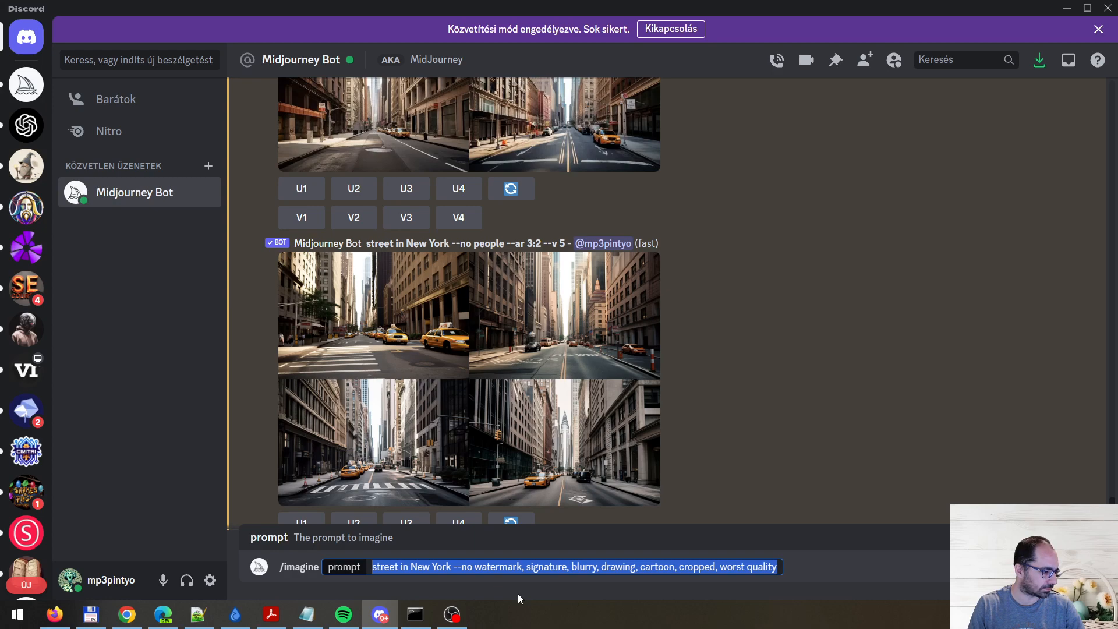
pyautogui.press('BackSpace')
pyautogui.press('BackSpace')
pyautogui.press('BackSpace')
pyautogui.press('BackSpace')
pyautogui.press('BackSpace')
pyautogui.press('BackSpace')
pyautogui.press('BackSpace')
pyautogui.press('BackSpace')
pyautogui.press('BackSpace')
pyautogui.press('BackSpace')
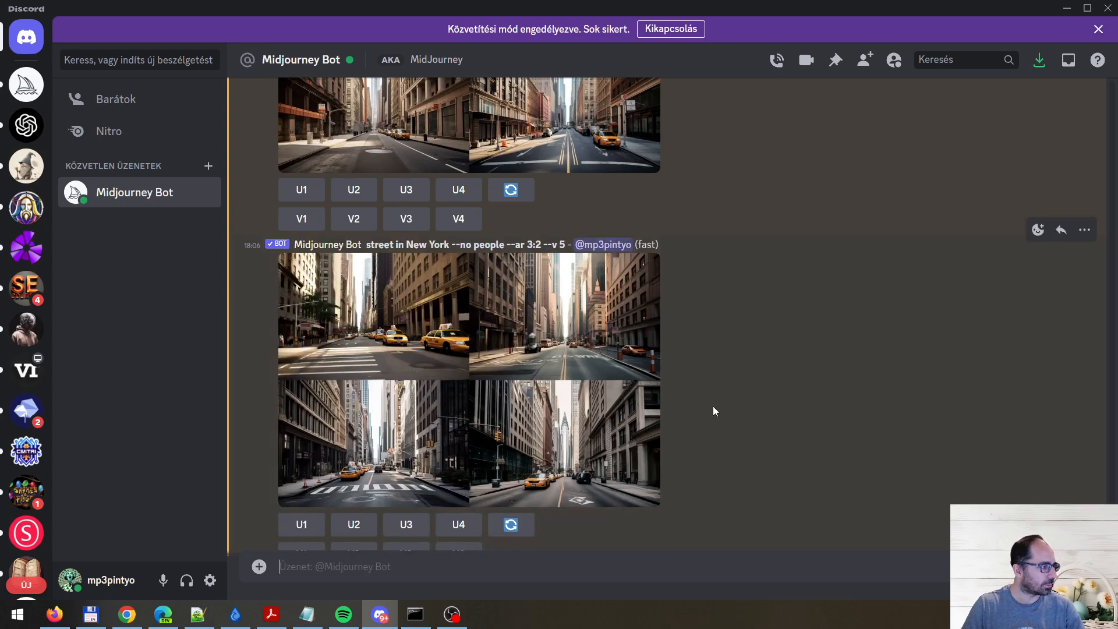
# Step: Copy "street in New York::2 people::-1 --ar 3:2" from its generation into the prompt of a new /imagine command
pyautogui.scroll(-4, 705, 432)
pyautogui.scroll(-2, 655, 463)
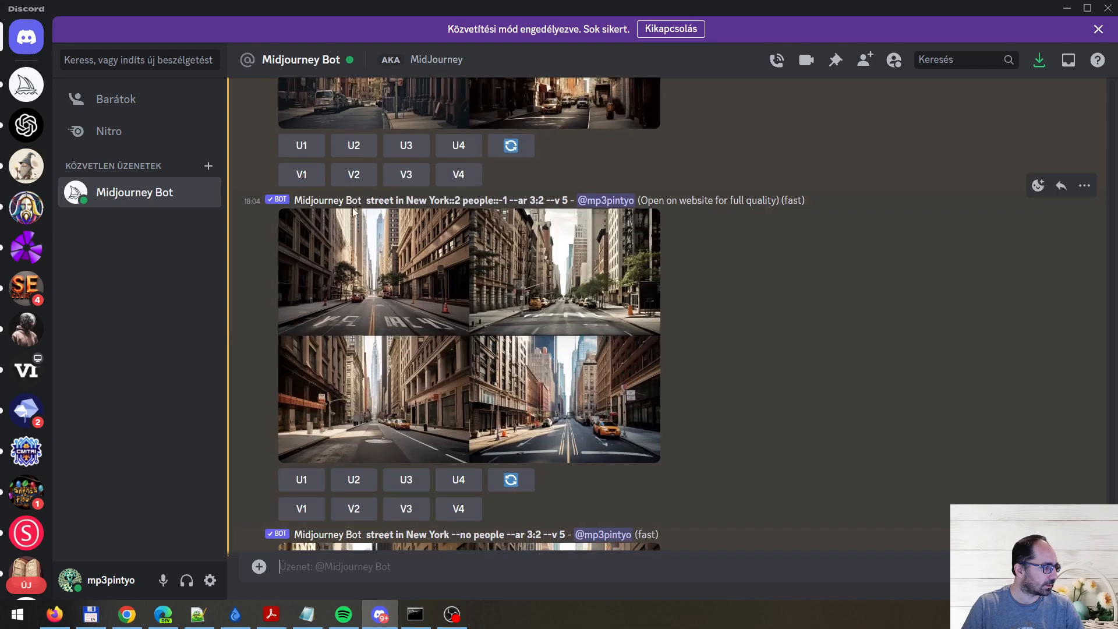
pyautogui.moveTo(367, 201); pyautogui.dragTo(543, 198)
pyautogui.hotkey('ctrl', 'c')
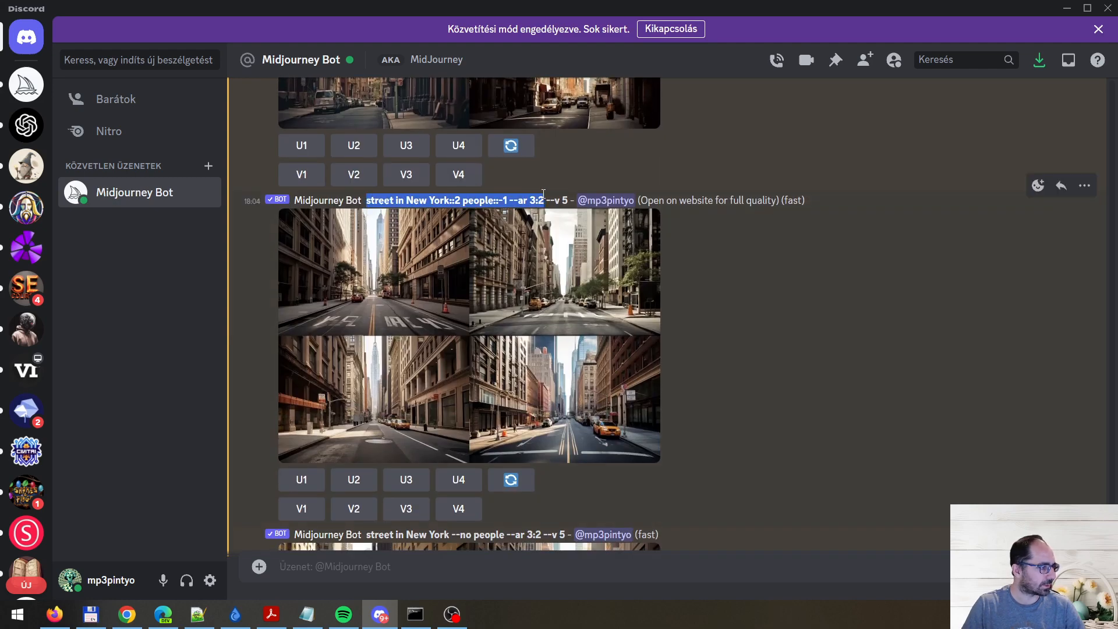
pyautogui.click(774, 384)
pyautogui.scroll(-6, 775, 383)
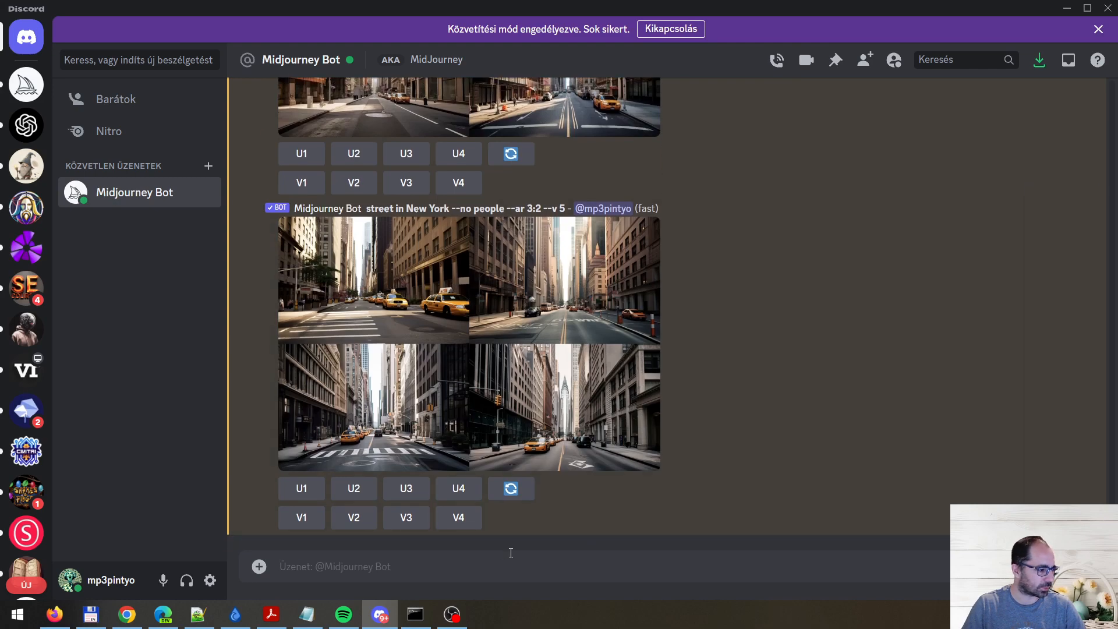
pyautogui.click(486, 558)
pyautogui.write('/')
pyautogui.press('Return')
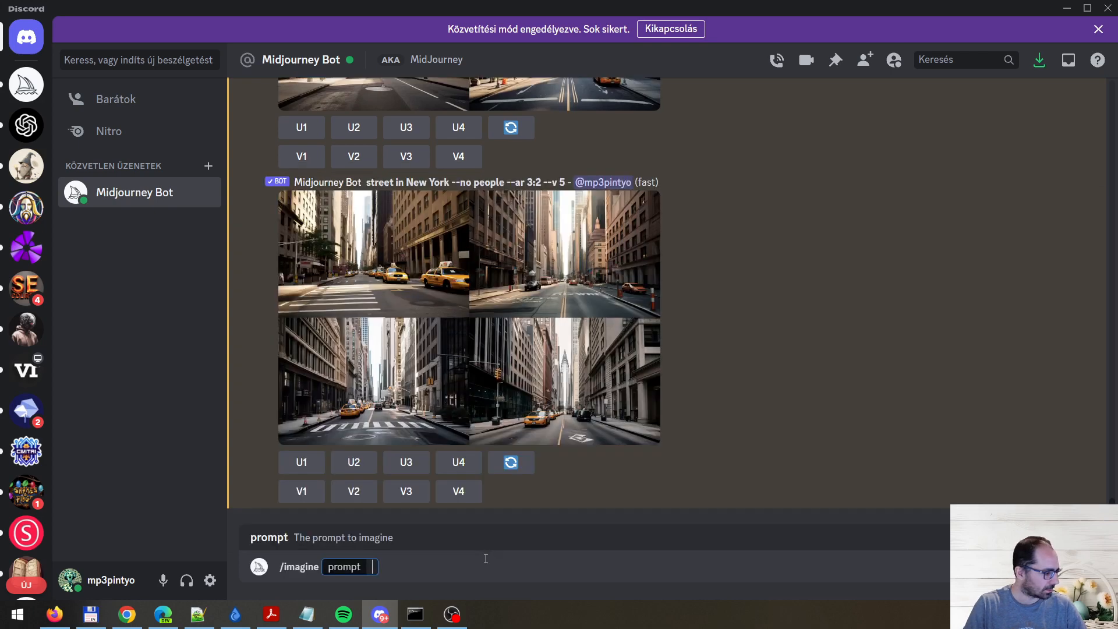
pyautogui.hotkey('ctrl', 'v')
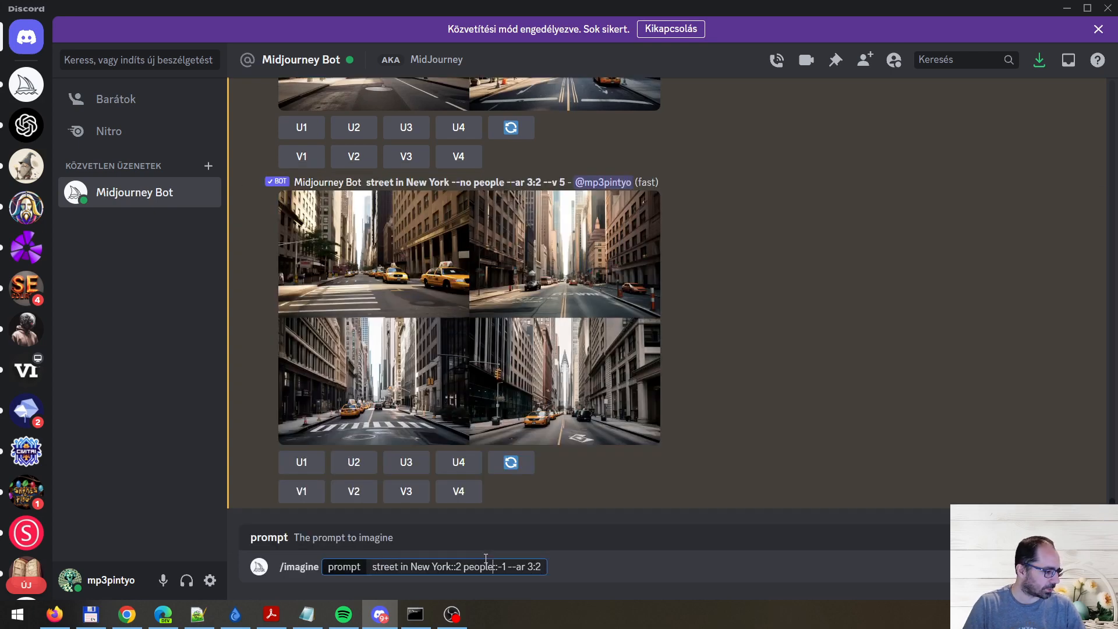
# Step: Highlight the "street in New York" part of the drafted prompt and examine the ::2 weight following it
pyautogui.press('Left')
pyautogui.hotkey('shift', 'Left')
pyautogui.hotkey('shift', 'Left')
pyautogui.hotkey('shift', 'Left')
pyautogui.hotkey('shift', 'Left')
pyautogui.hotkey('shift', 'Left')
pyautogui.hotkey('shift', 'Left')
pyautogui.hotkey('shift', 'Left')
pyautogui.hotkey('shift', 'Left')
pyautogui.hotkey('shift', 'Left')
pyautogui.hotkey('shift', 'Left')
pyautogui.hotkey('shift', 'Left')
pyautogui.hotkey('shift', 'Left')
pyautogui.hotkey('shift', 'Left')
pyautogui.hotkey('shift', 'Left')
pyautogui.hotkey('shift', 'Left')
pyautogui.hotkey('shift', 'Left')
pyautogui.hotkey('shift', 'Left')
pyautogui.hotkey('shift', 'Left')
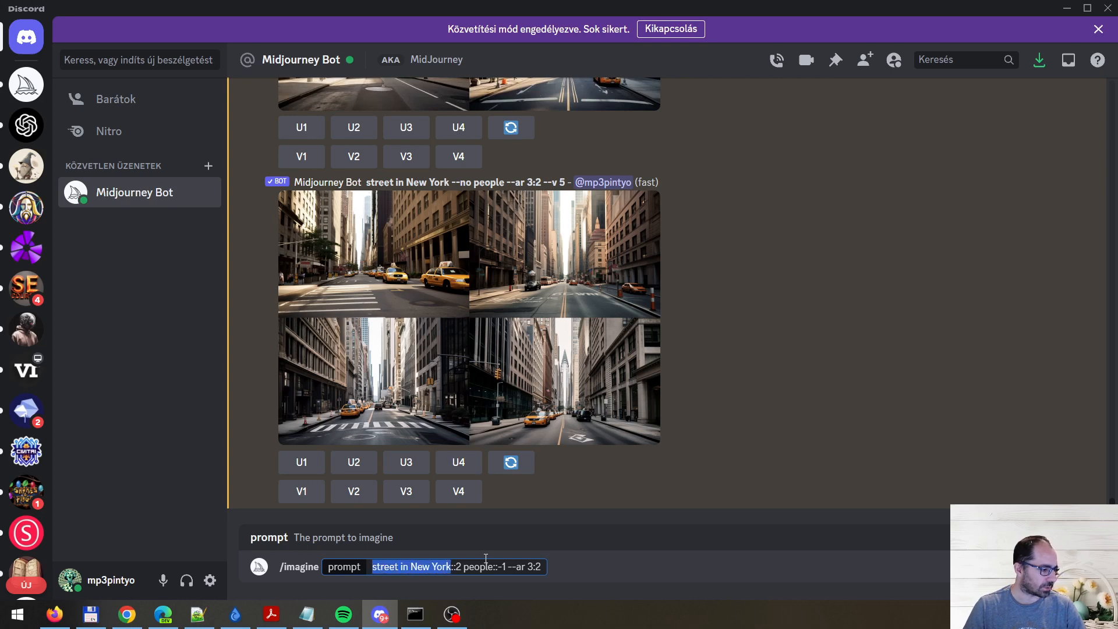
pyautogui.press('Right')
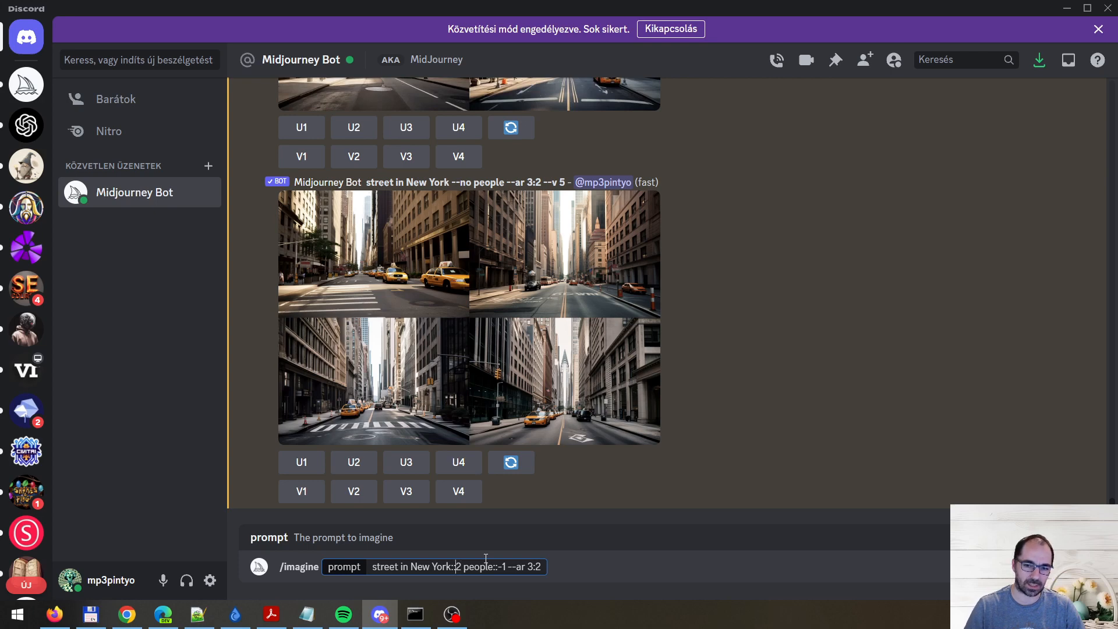
# Step: Highlight "people" and examine its ::-1 weight in the drafted prompt, comparing it with the weighted "street in New York" part
pyautogui.hotkey('alt', 'Tab')
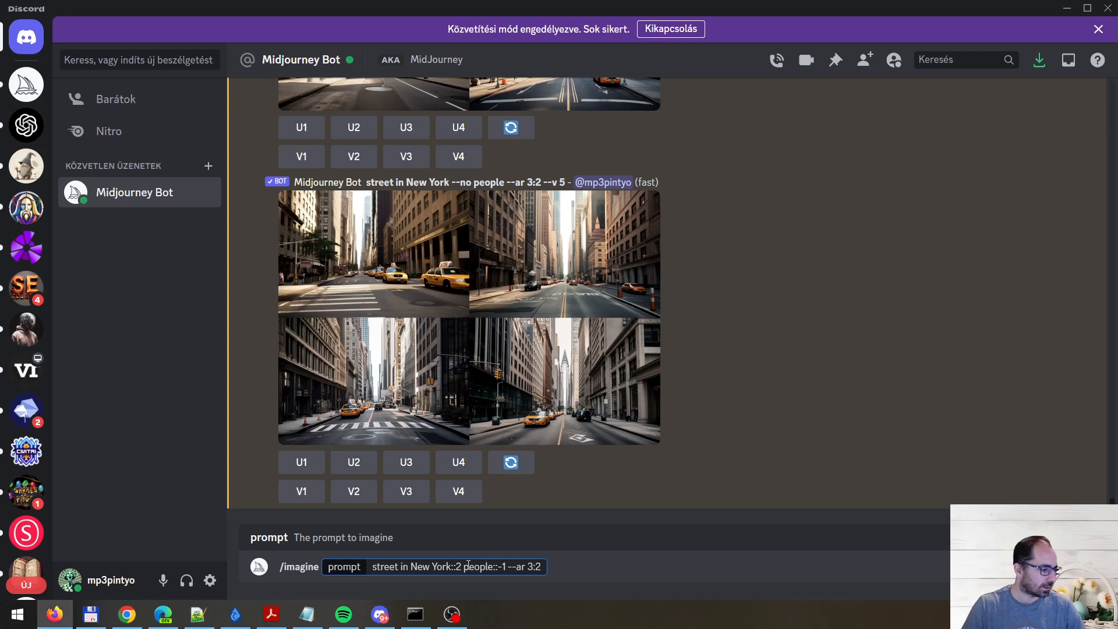
pyautogui.hotkey('alt', 'Tab')
pyautogui.doubleClick(479, 570)
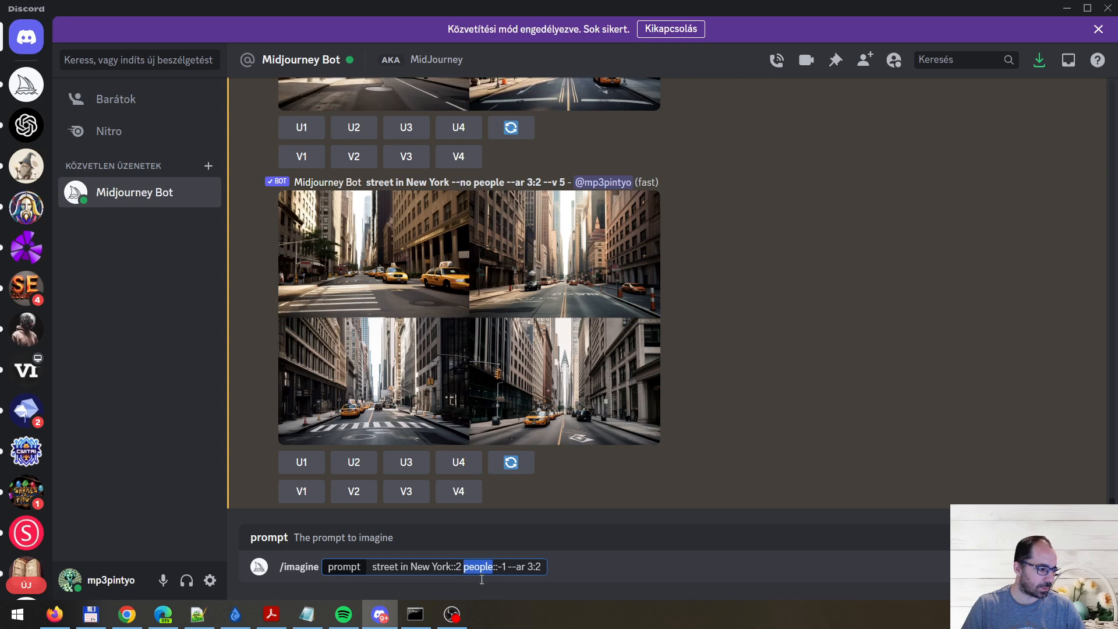
pyautogui.press('Right')
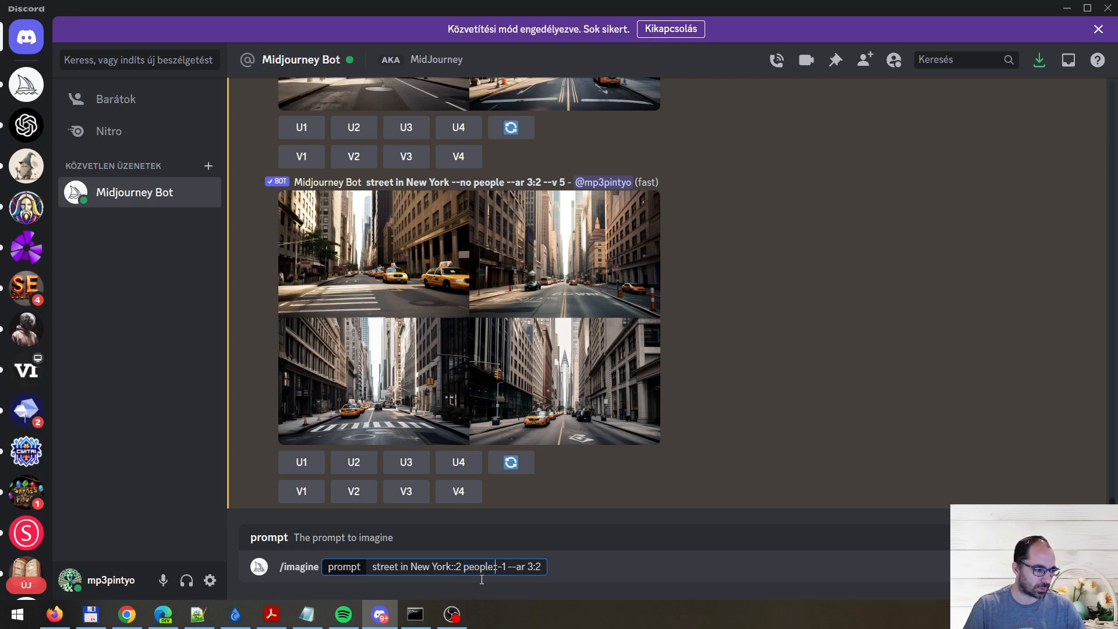
pyautogui.press('Right')
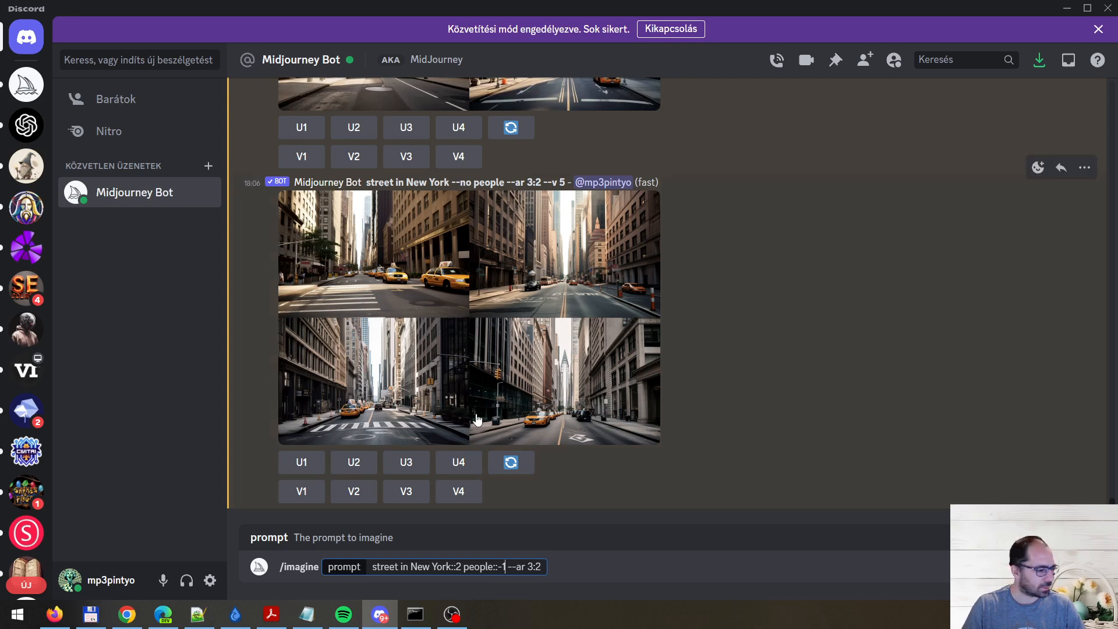
pyautogui.moveTo(371, 566); pyautogui.dragTo(453, 565)
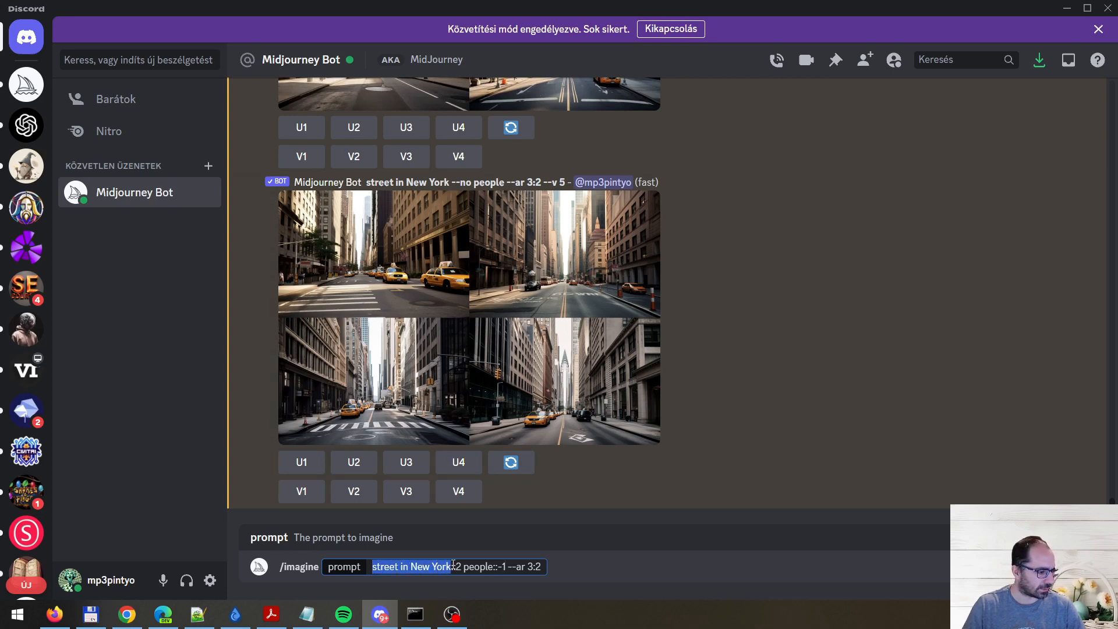
pyautogui.click(456, 566)
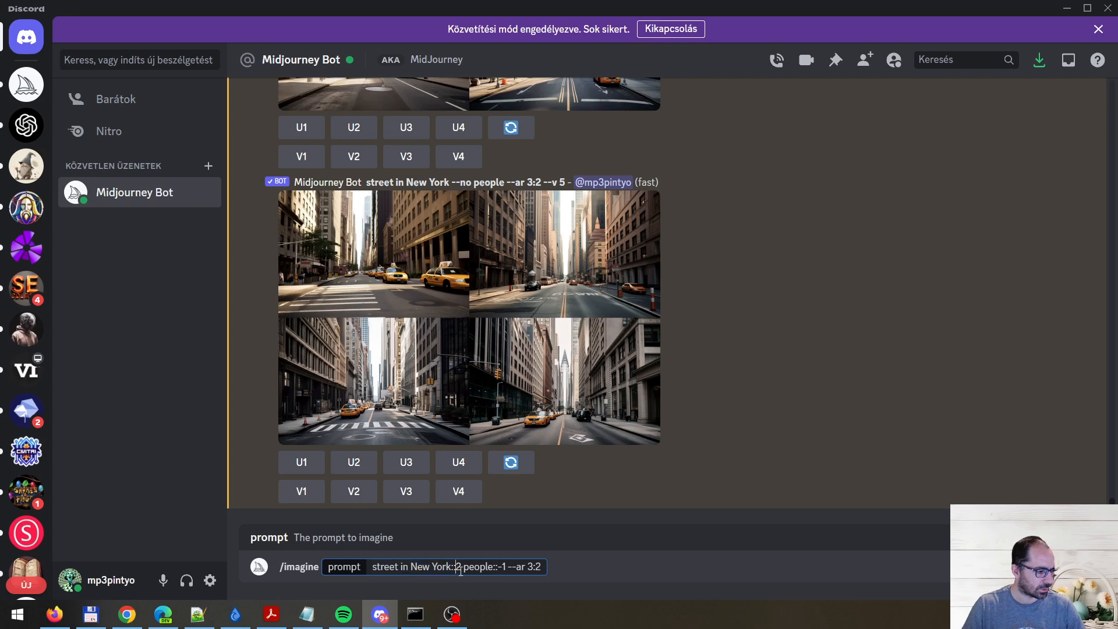
# Step: Highlight the 2 weight and the "people::-1" part of the drafted prompt in turn to compare the two weights
pyautogui.doubleClick(458, 568)
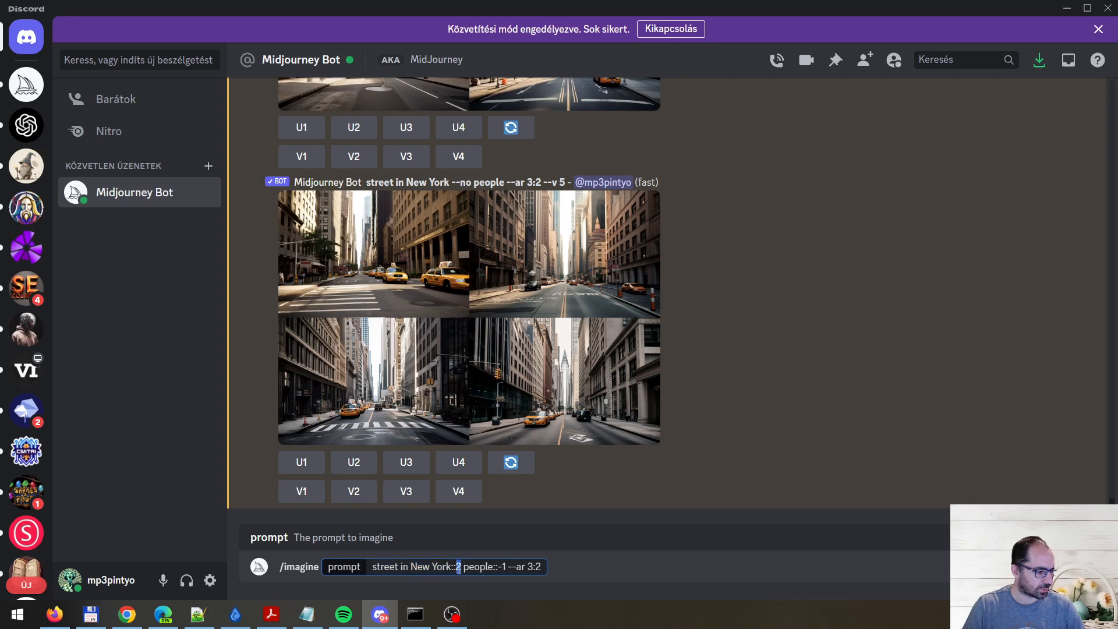
pyautogui.click(504, 567)
pyautogui.doubleClick(459, 567)
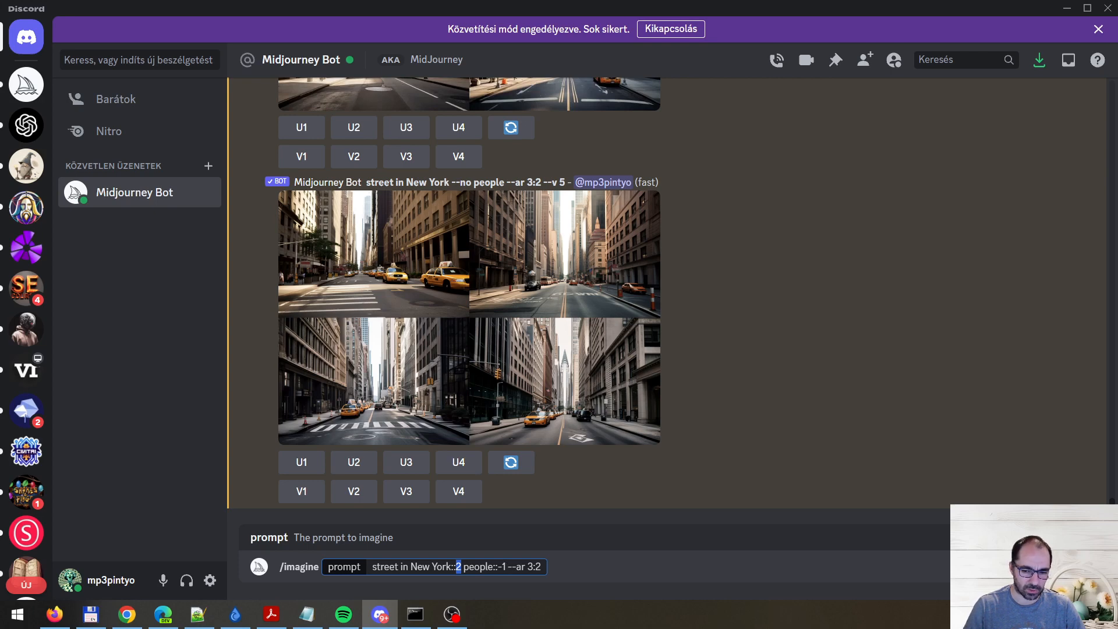
pyautogui.click(459, 568)
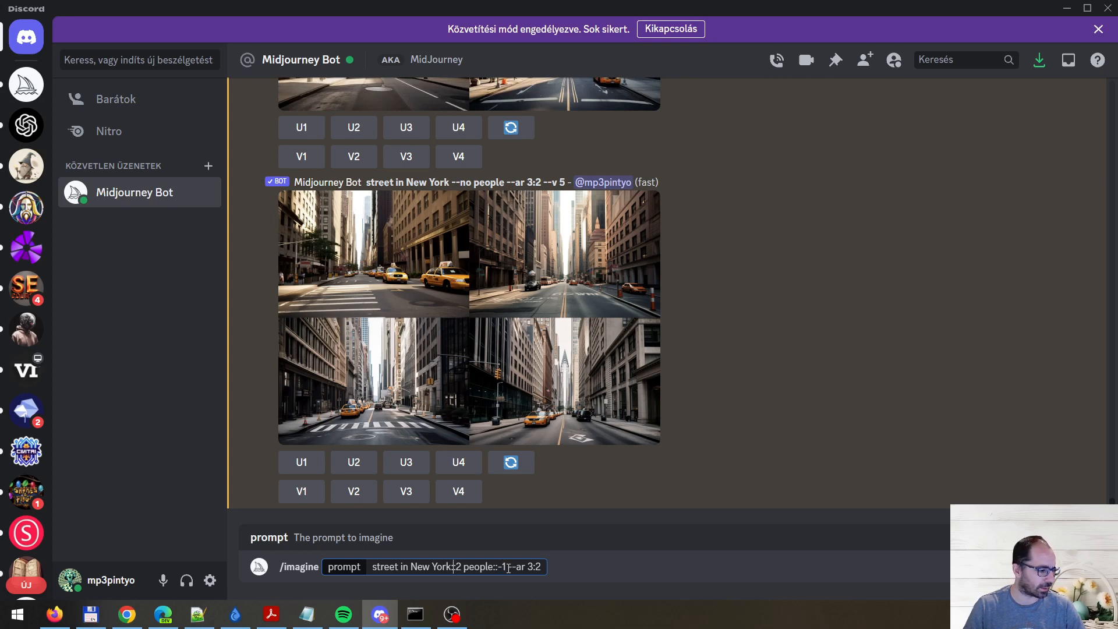
pyautogui.moveTo(506, 567); pyautogui.dragTo(465, 567)
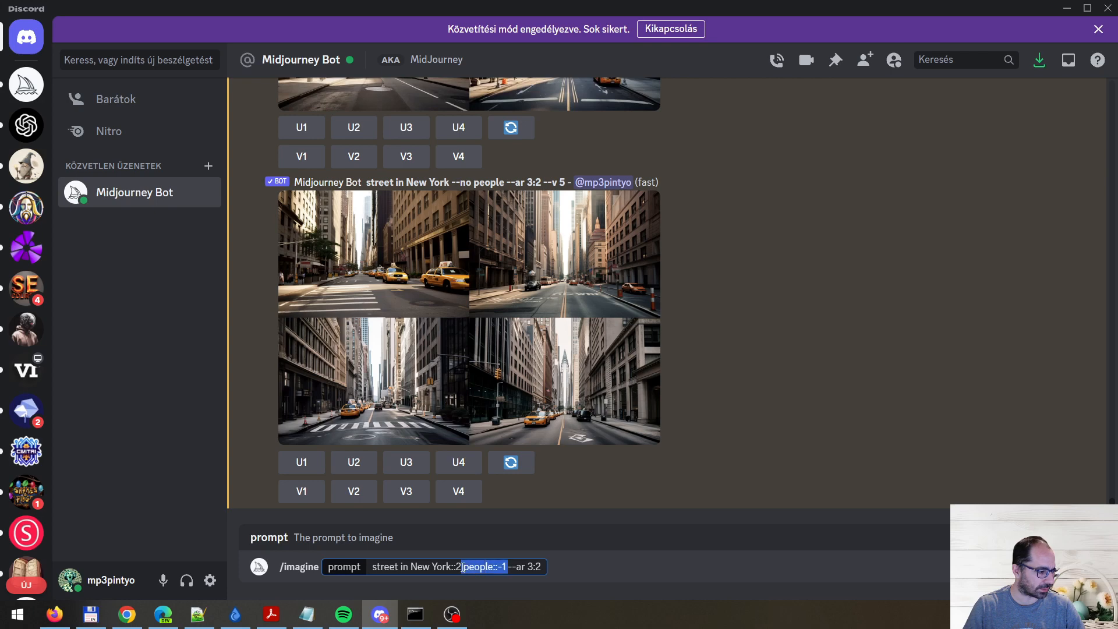
pyautogui.click(464, 567)
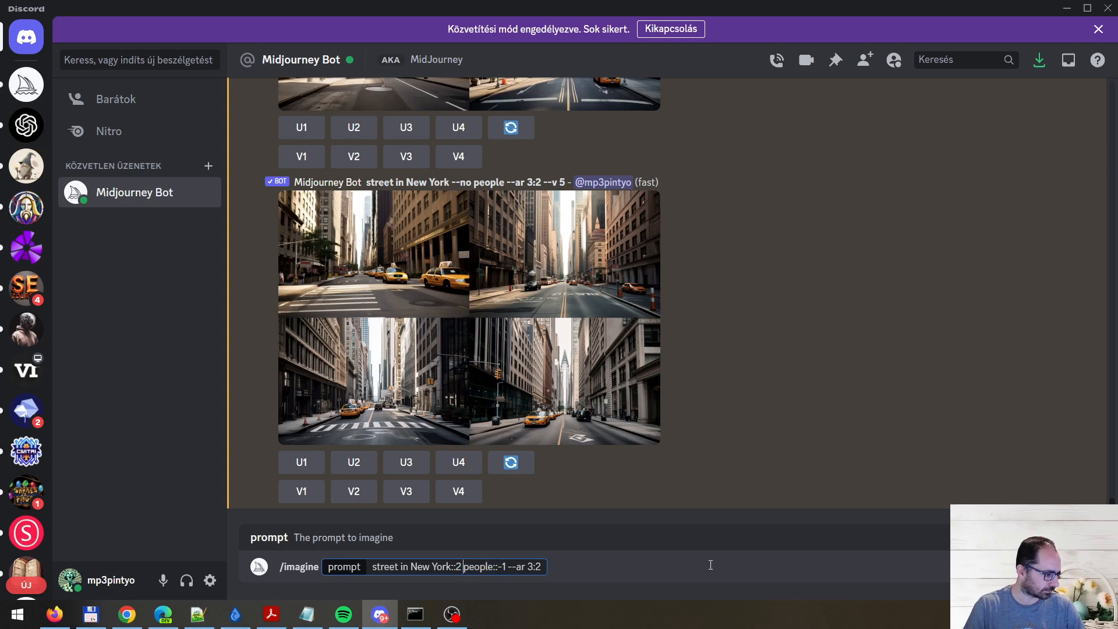
# Step: Add ", car" after "people" in the drafted prompt so the ::-1 weight covers both words
pyautogui.press('Right')
pyautogui.press('Right')
pyautogui.press('Right')
pyautogui.press('Right')
pyautogui.press('Right')
pyautogui.press('Left')
pyautogui.press('Left')
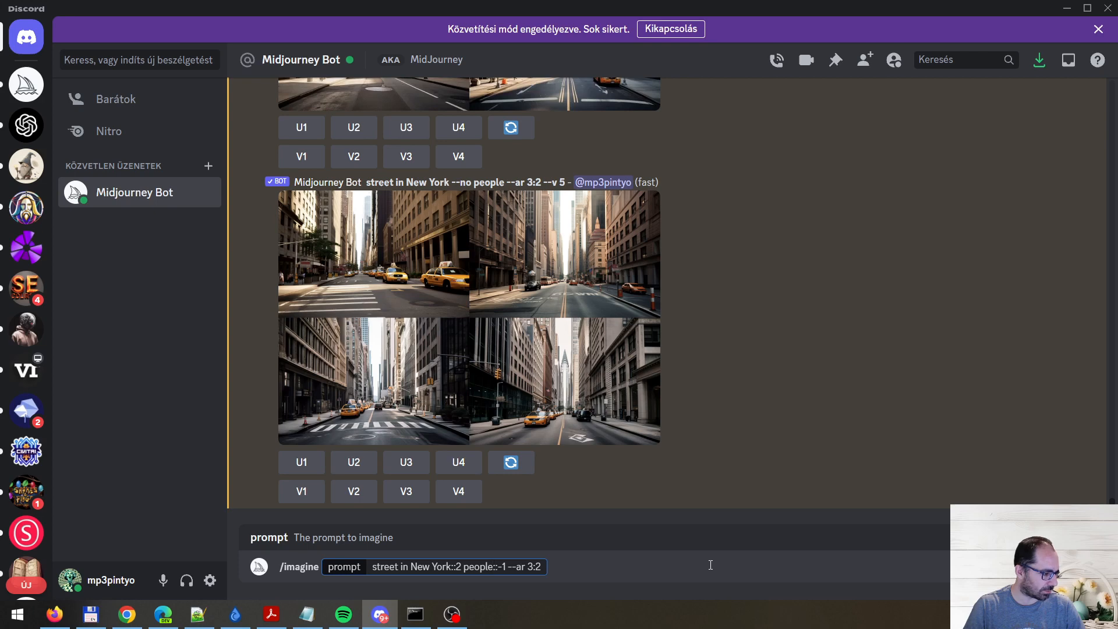
pyautogui.write(', a')
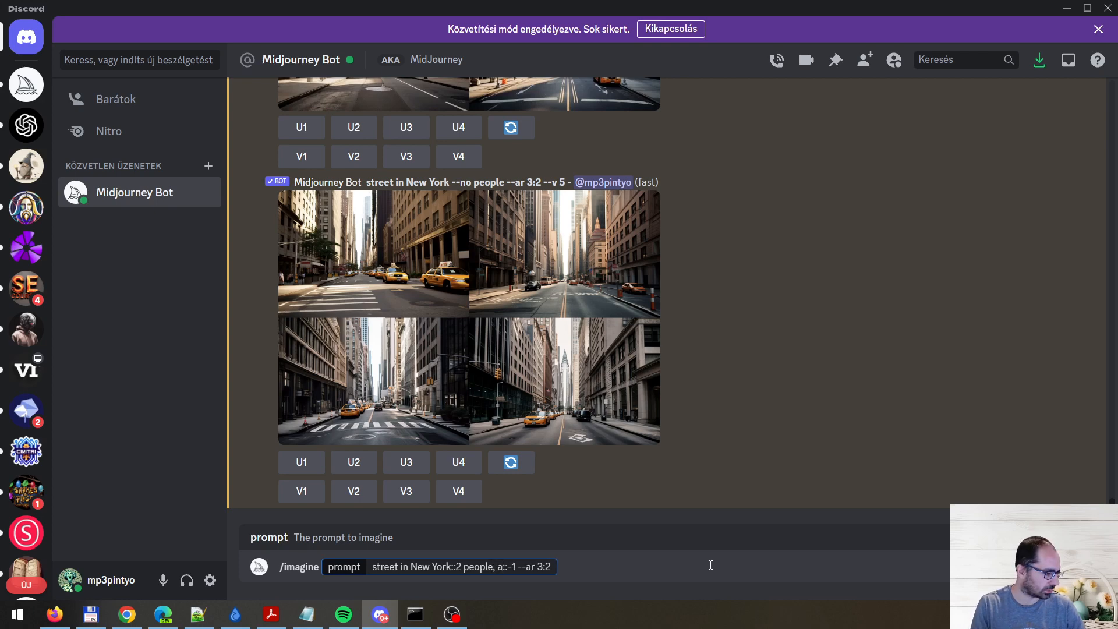
pyautogui.press('BackSpace')
pyautogui.write('car')
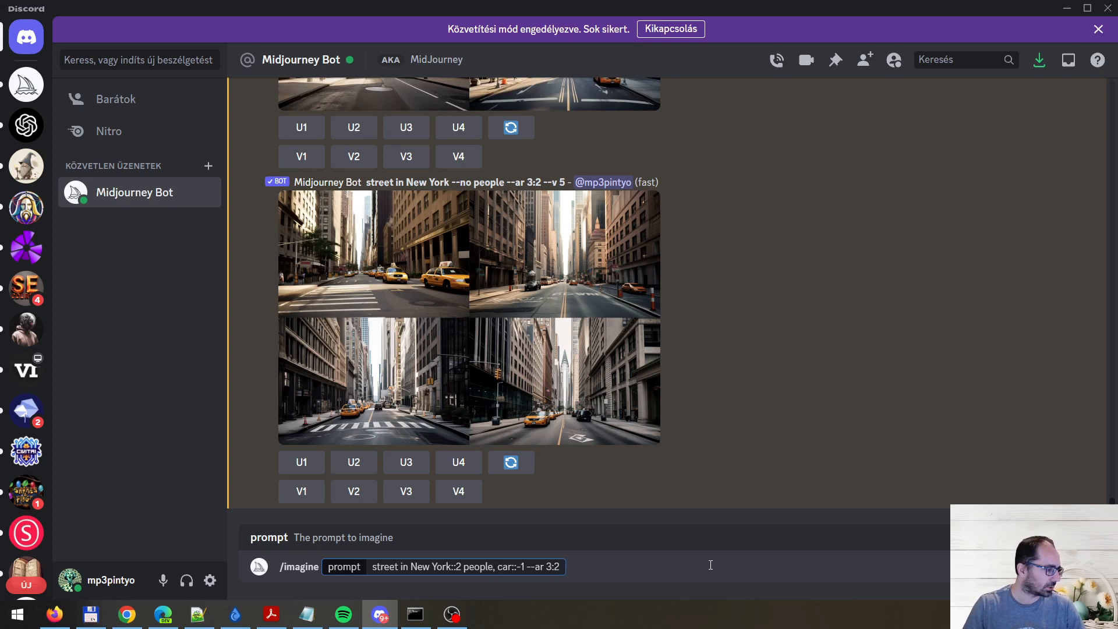
# Step: Look back over the earlier New York street generations and submit the drafted "street in New York::2 people, car::-1 --ar 3:2" prompt
pyautogui.scroll(10, 679, 523)
pyautogui.scroll(-15, 641, 475)
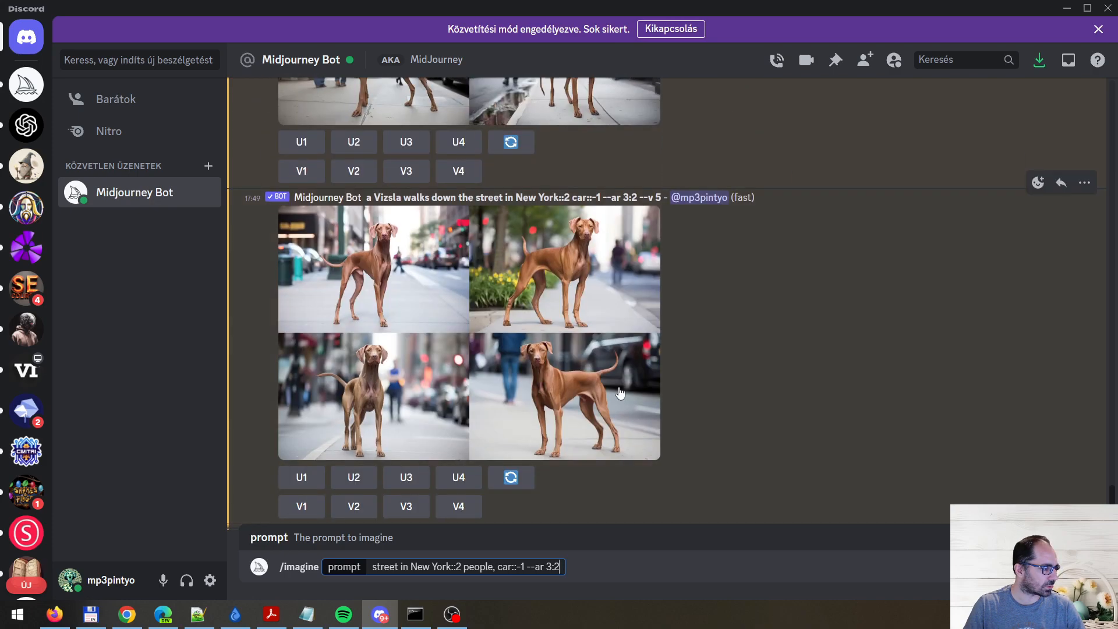
pyautogui.scroll(10, 413, 163)
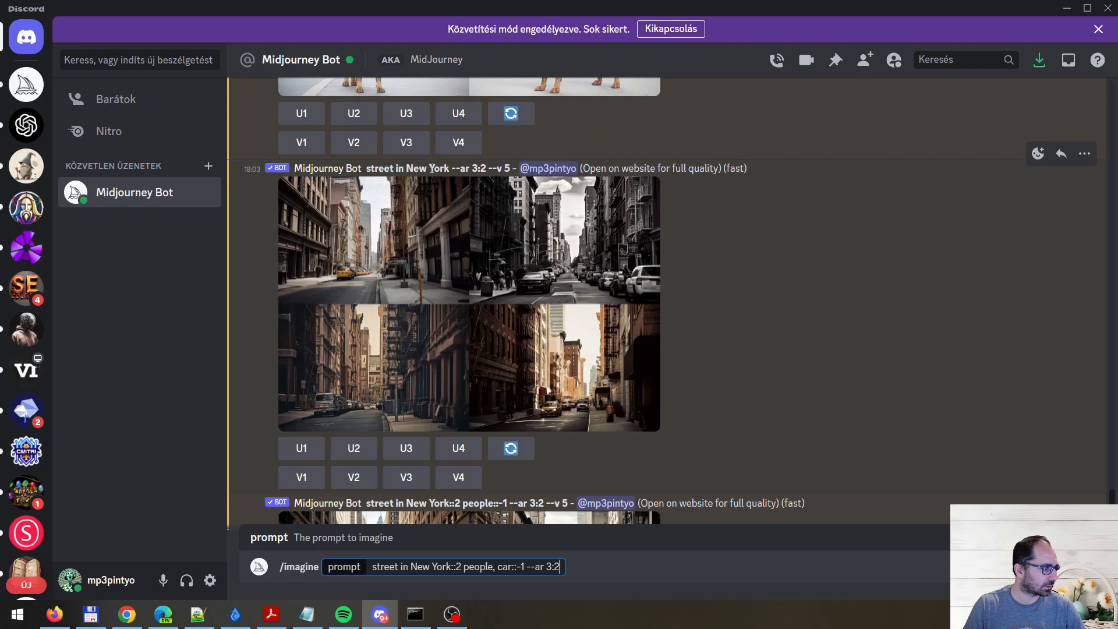
pyautogui.scroll(-5, 554, 204)
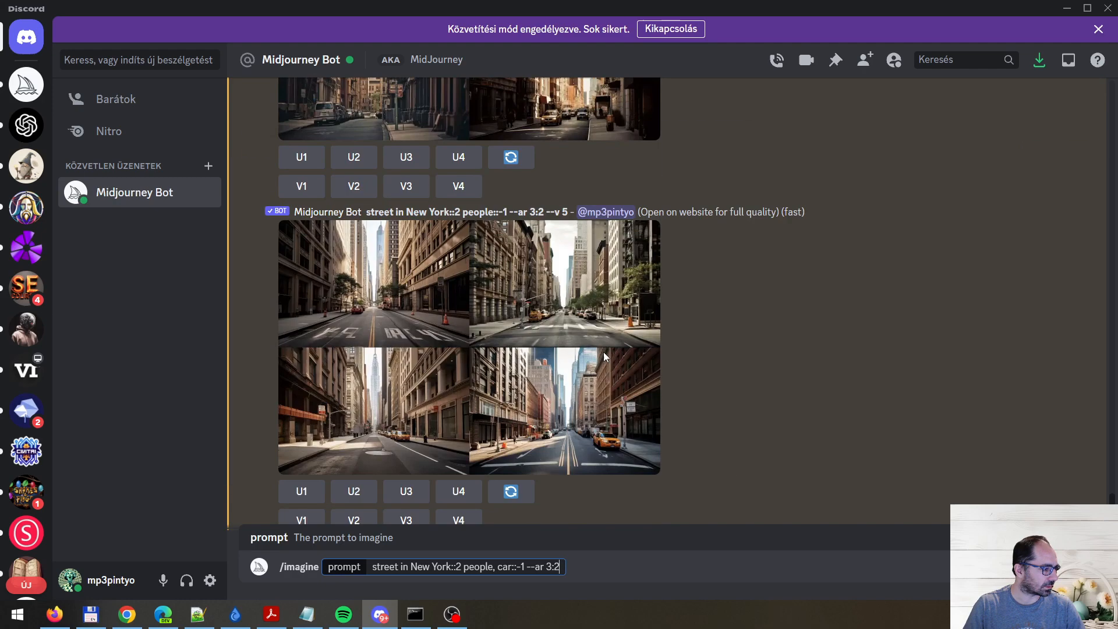
pyautogui.scroll(-5, 591, 242)
pyautogui.scroll(5, 590, 242)
pyautogui.scroll(-5, 596, 477)
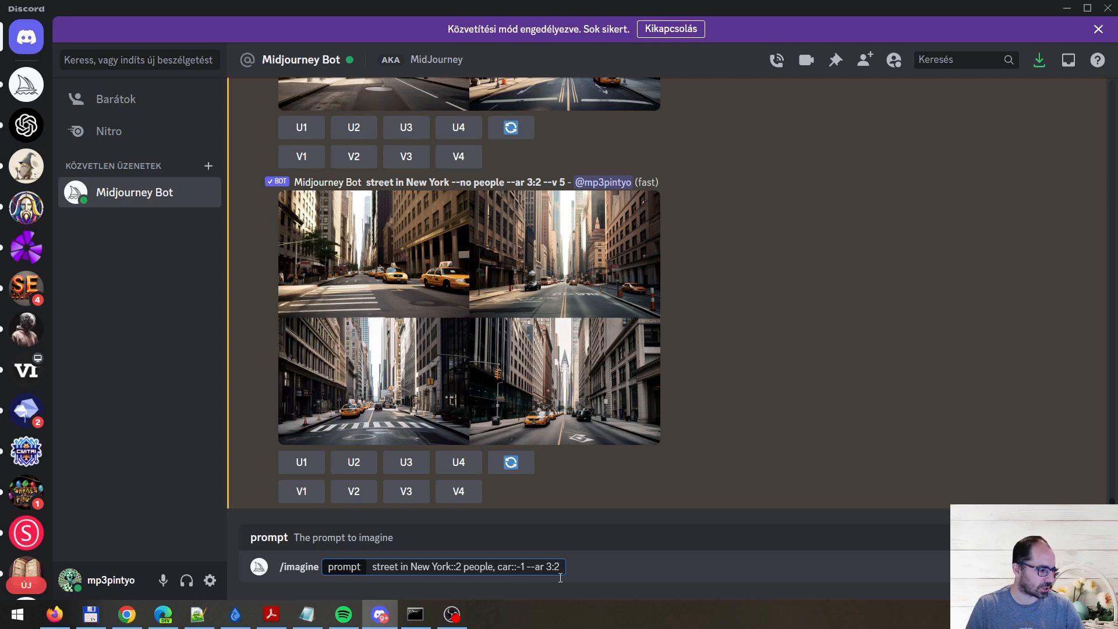
pyautogui.press('Return')
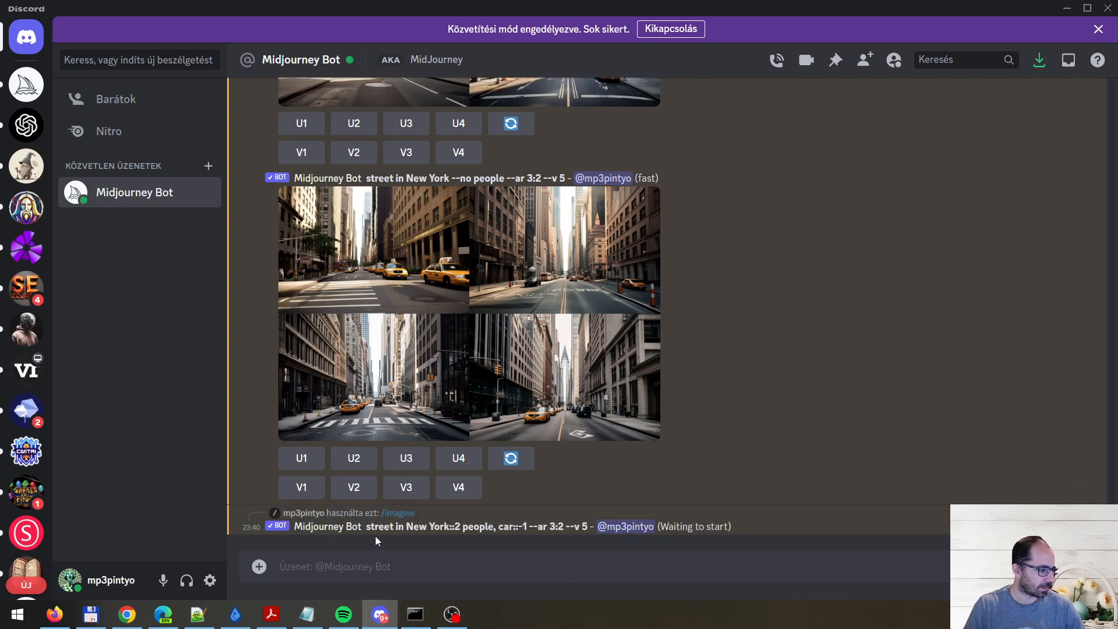
# Step: Highlight "street in New York::2", "people, car" and the -1 weight in the submitted prompt to examine how it is weighted
pyautogui.moveTo(367, 527); pyautogui.dragTo(454, 528)
pyautogui.click(458, 529)
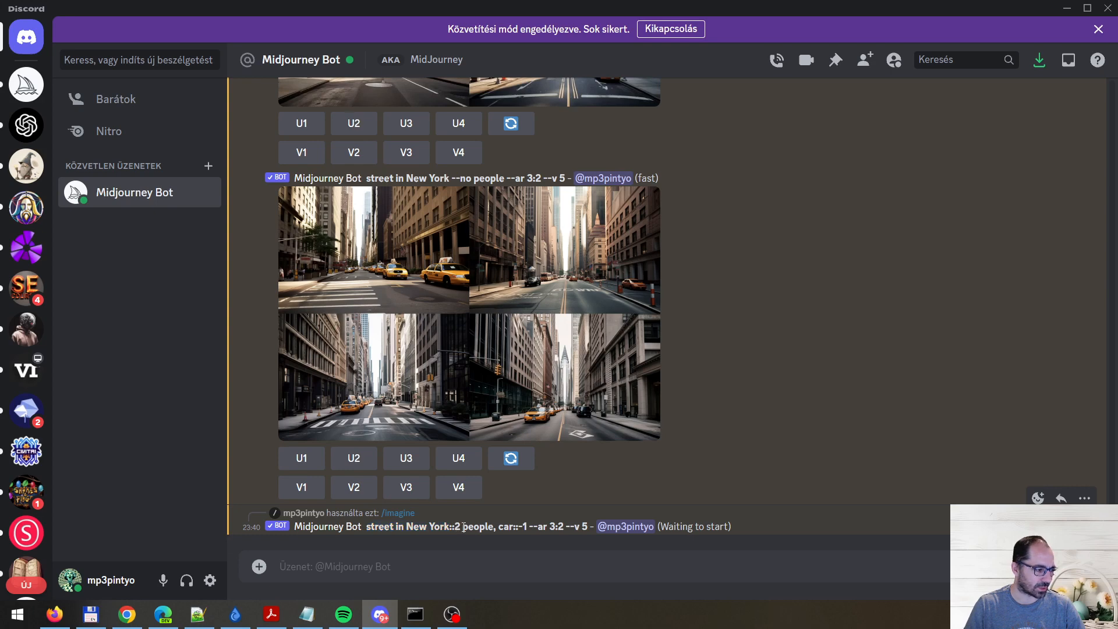
pyautogui.moveTo(463, 527)
pyautogui.mouseDown()
pyautogui.moveTo(505, 527)
pyautogui.moveTo(471, 527)
pyautogui.mouseUp()
pyautogui.click(490, 528)
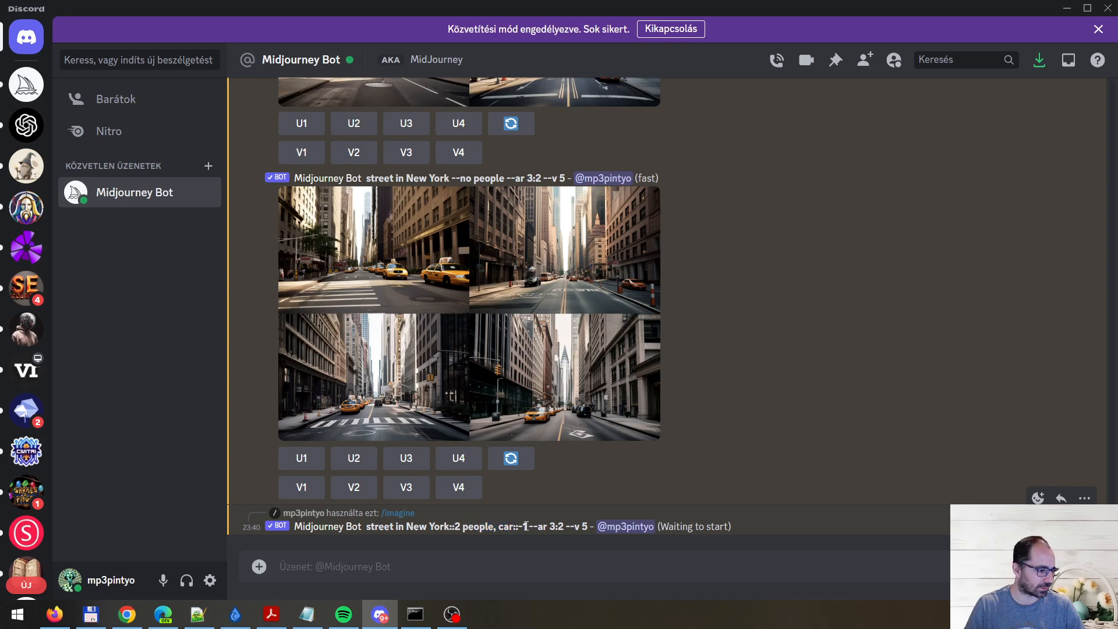
pyautogui.moveTo(528, 528); pyautogui.dragTo(519, 527)
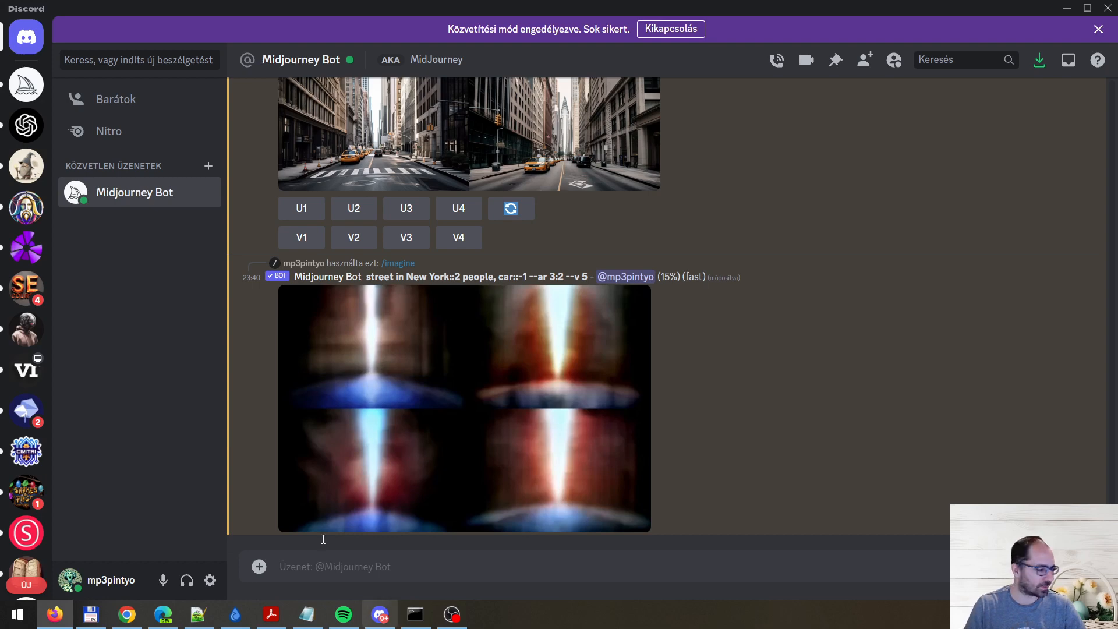
# Step: Submit a new /imagine command with the prompt "vibrant tulip fields"
pyautogui.click(386, 565)
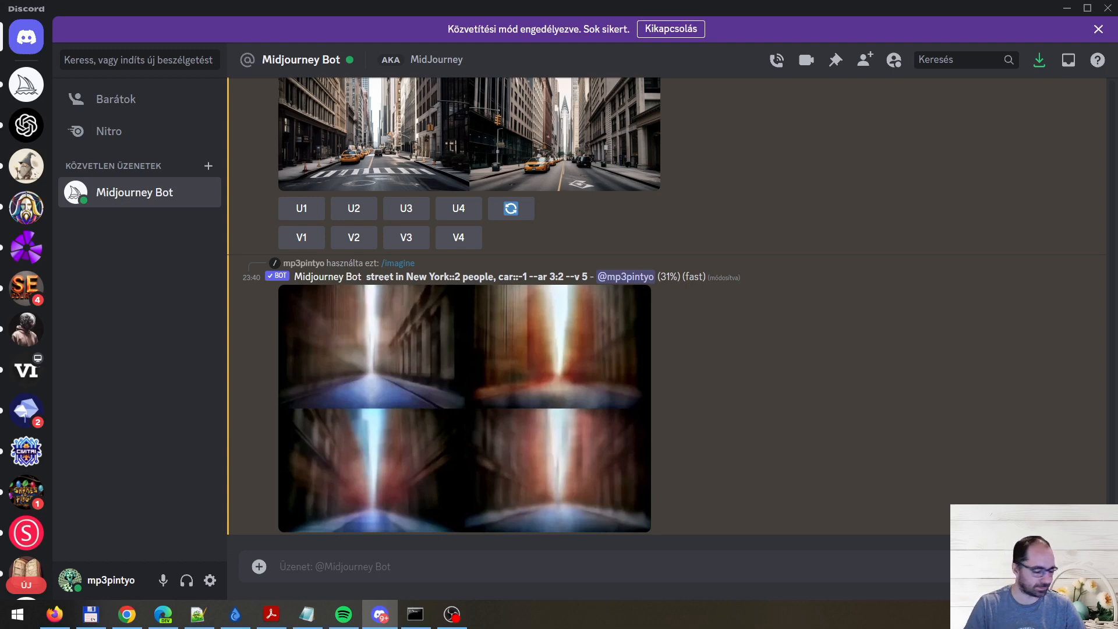
pyautogui.write('/i')
pyautogui.press('Return')
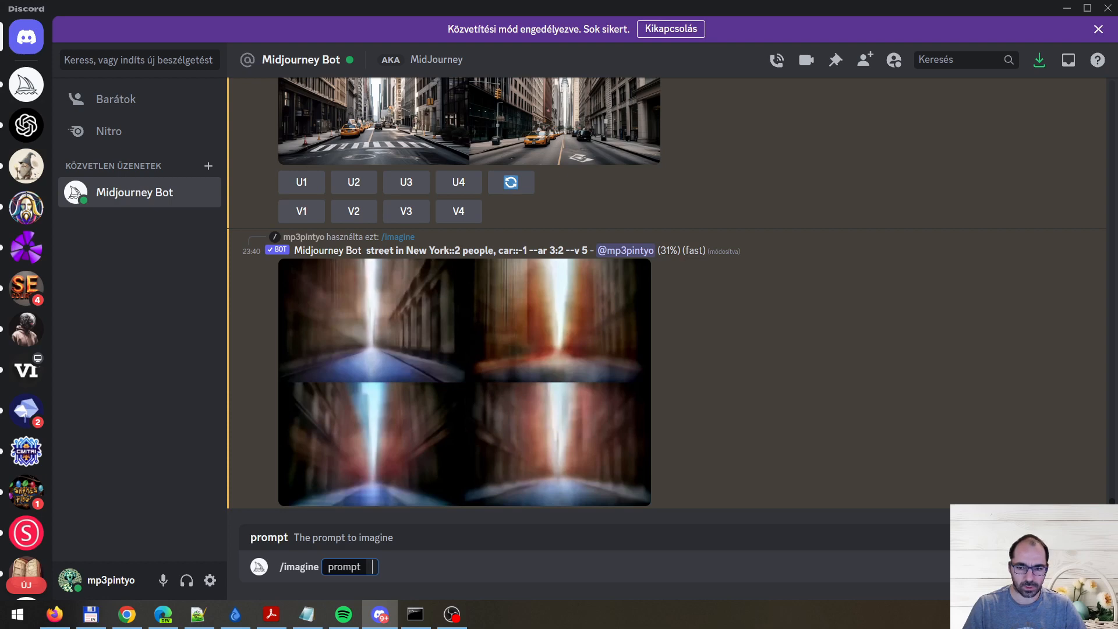
pyautogui.press('super+1')
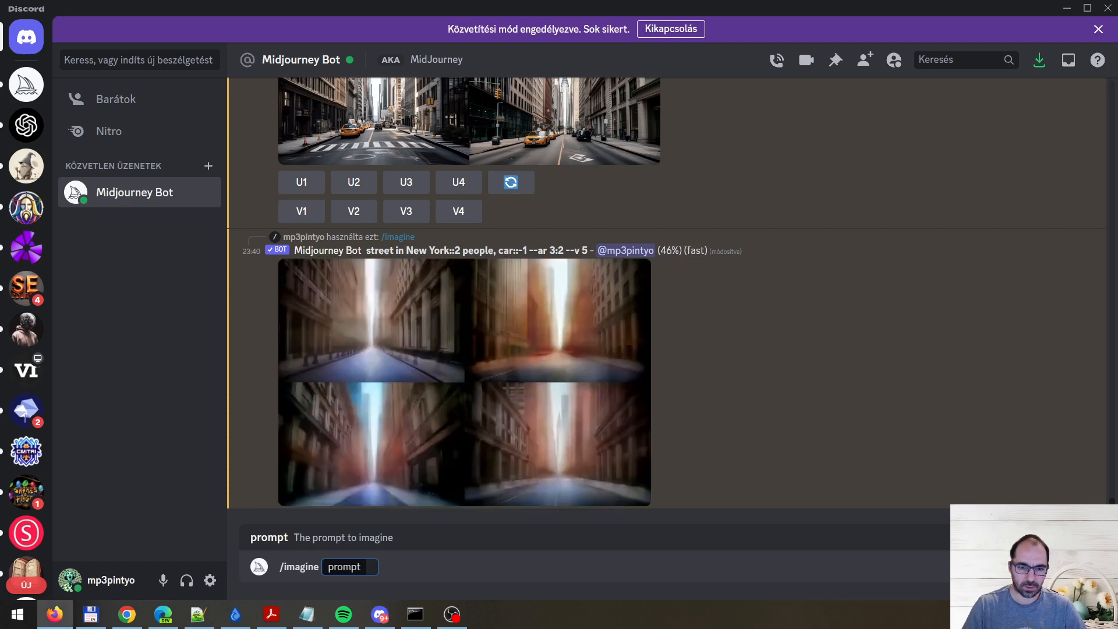
pyautogui.click(359, 573)
pyautogui.write('vibrant tulip fields')
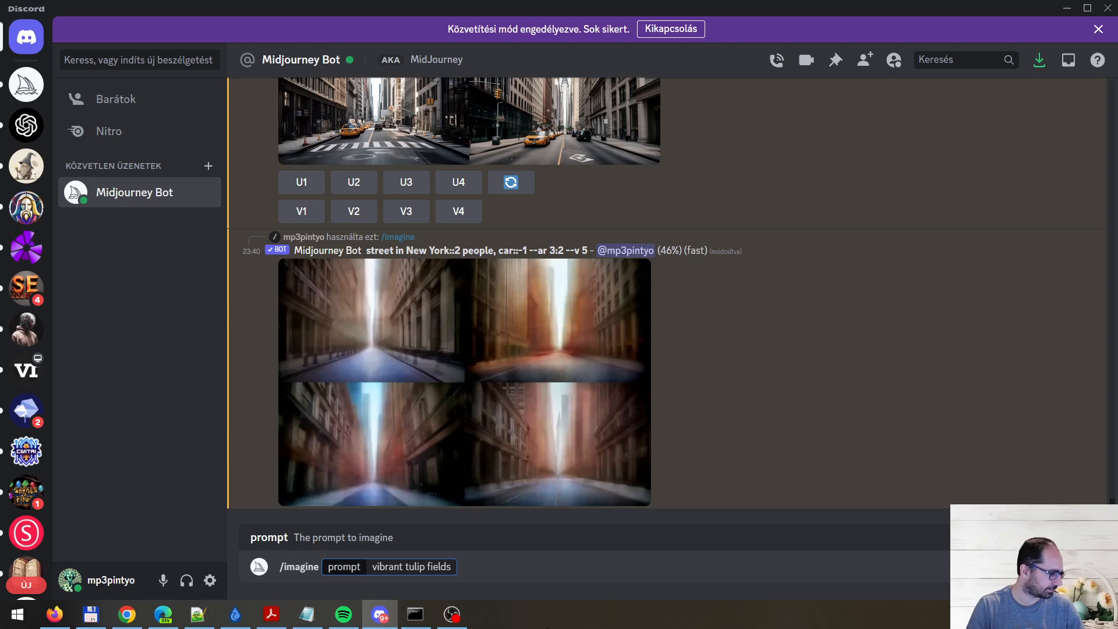
pyautogui.press('Return')
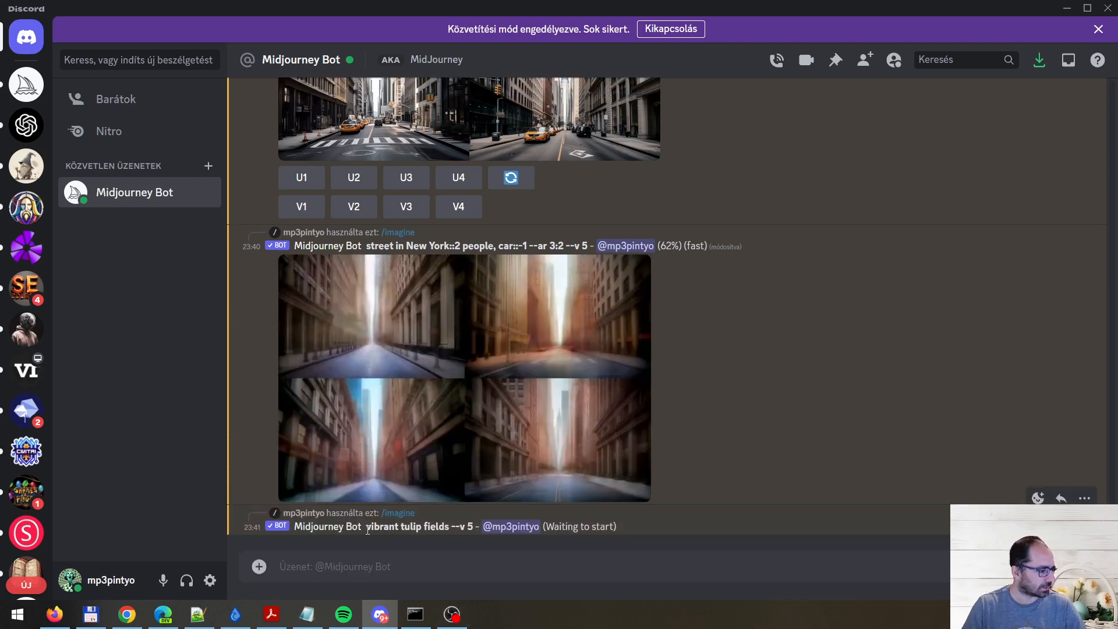
# Step: Copy "vibrant tulip fields" from the submitted generation into the prompt of a new /imagine command
pyautogui.moveTo(368, 527); pyautogui.dragTo(449, 527)
pyautogui.hotkey('ctrl', 'c')
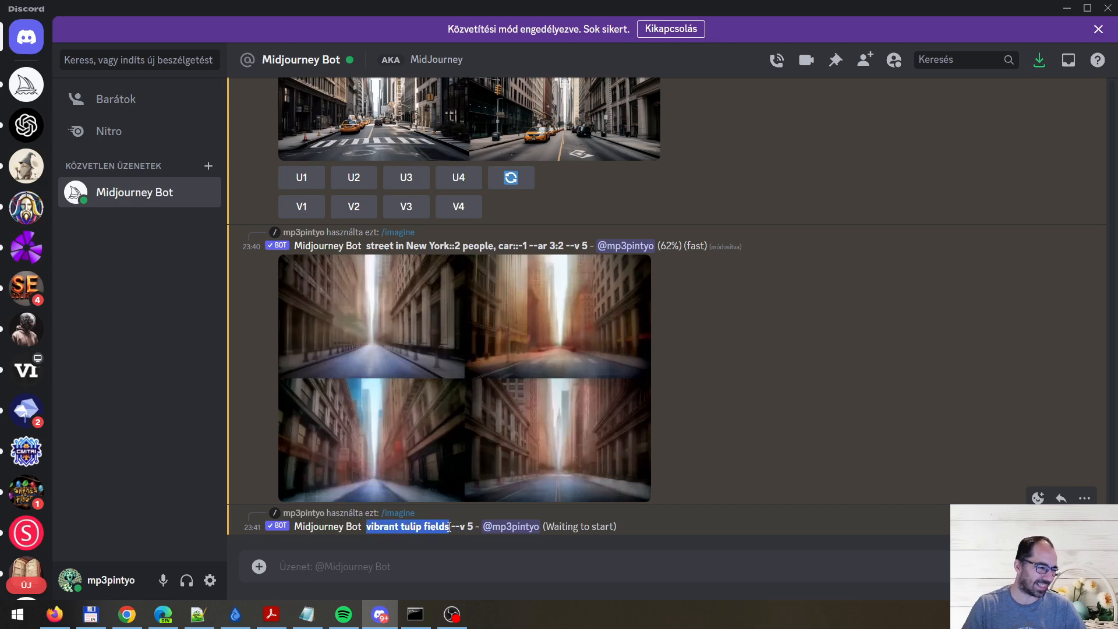
pyautogui.click(459, 565)
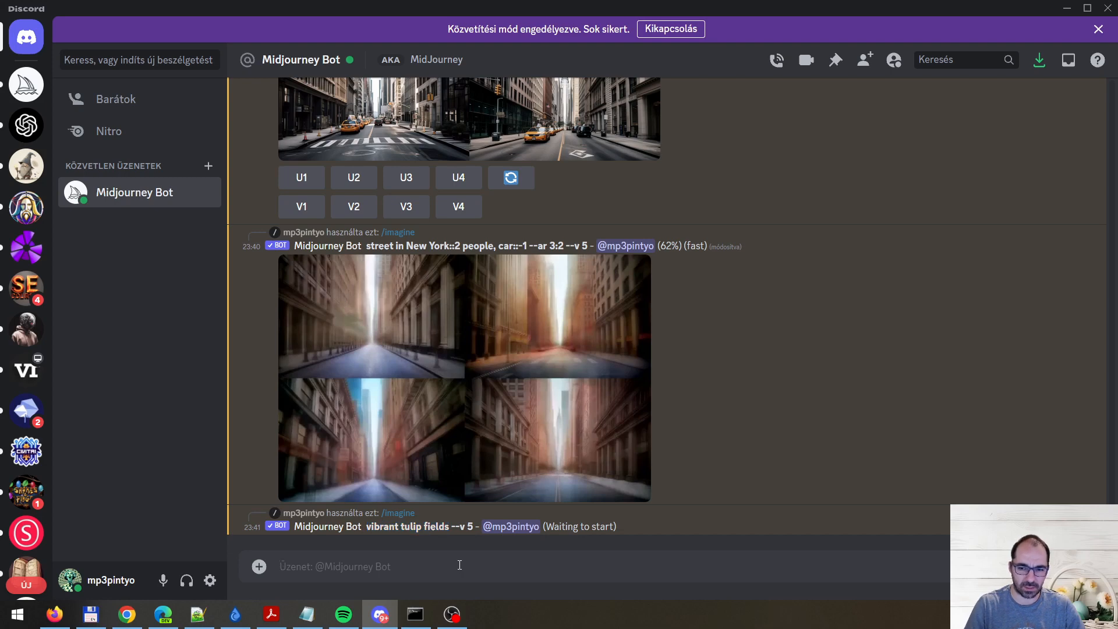
pyautogui.write('/i')
pyautogui.press('Tab')
pyautogui.hotkey('ctrl', 'v')
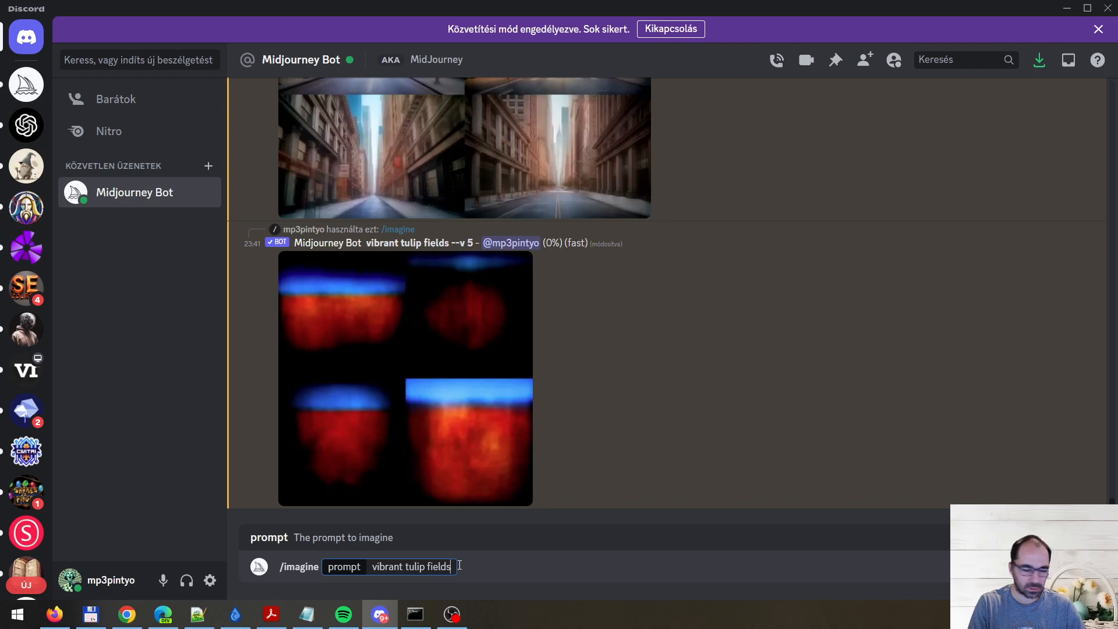
# Step: Extend the drafted prompt to "vibrant tulip fields:: red::-.5" and submit it
pyautogui.write('::')
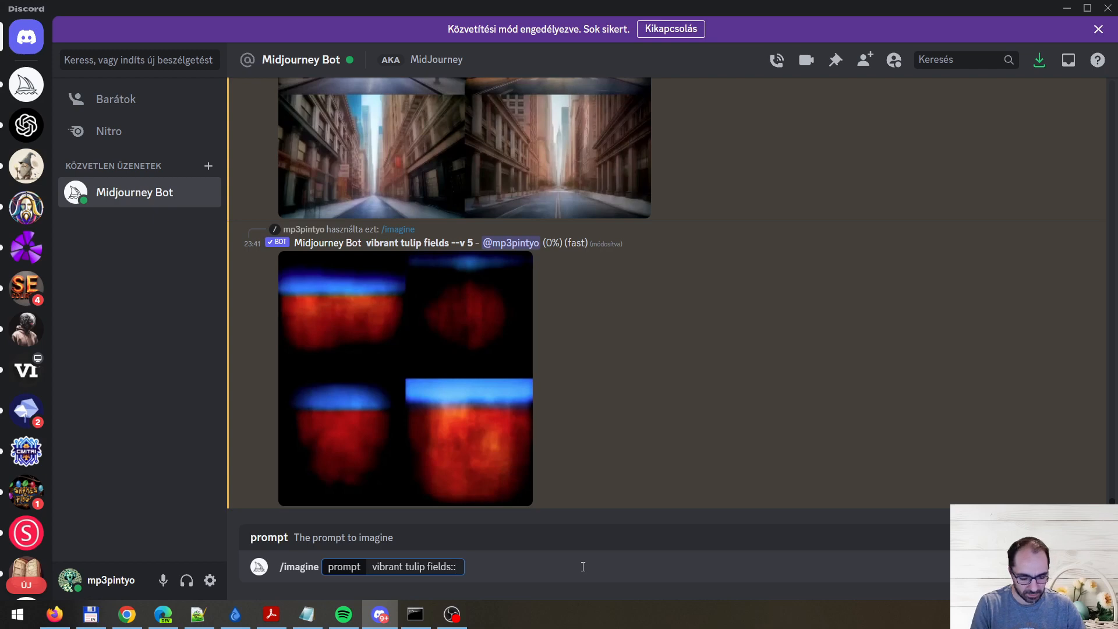
pyautogui.write(' red')
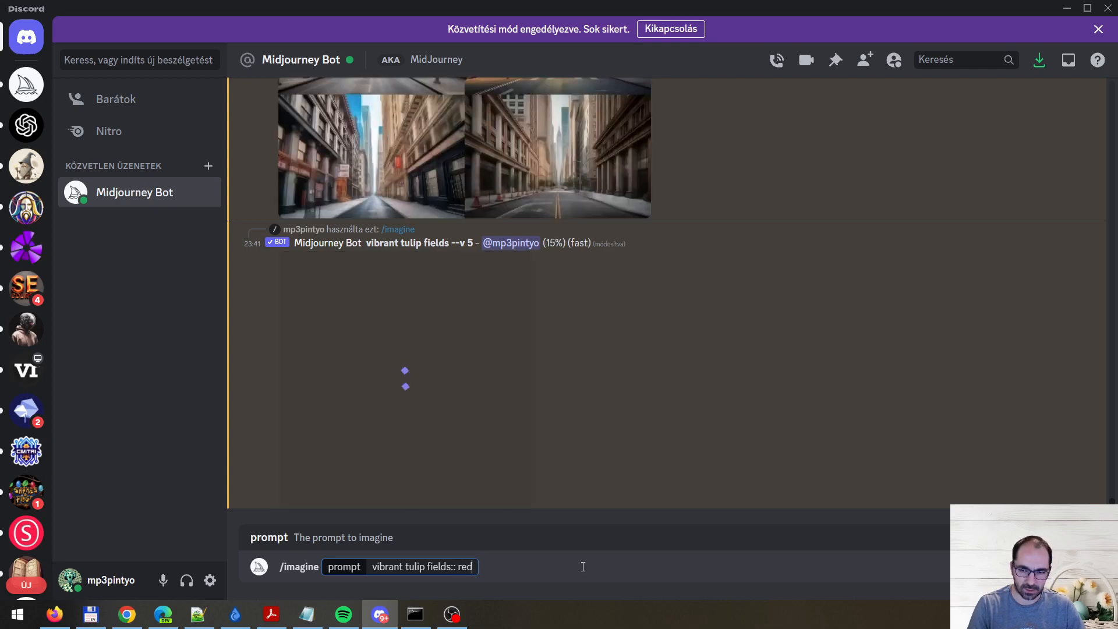
pyautogui.write('::')
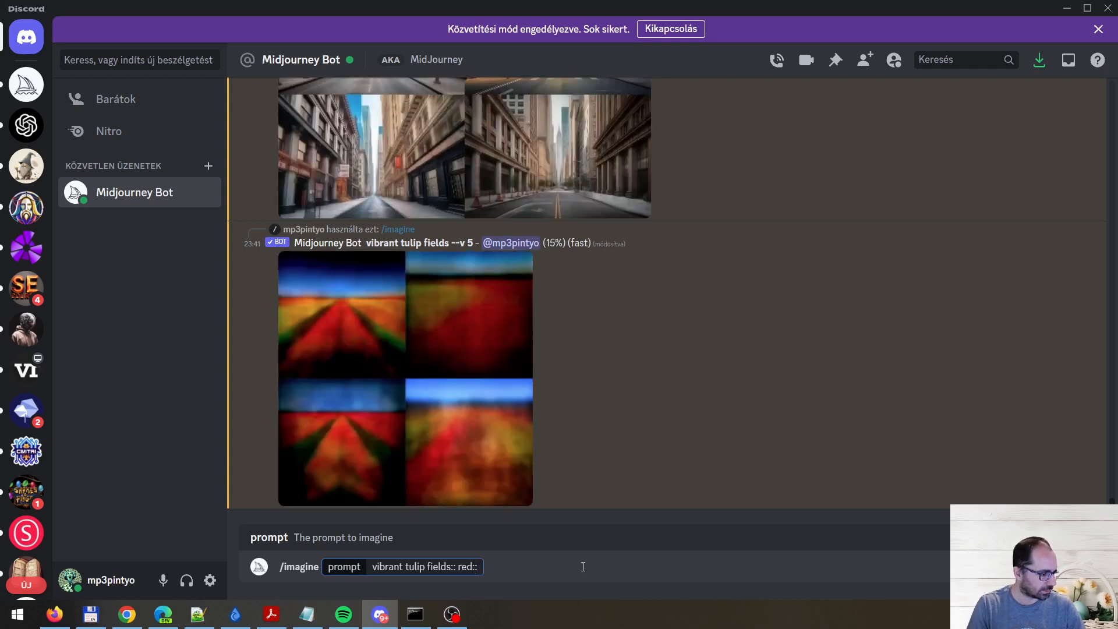
pyautogui.write('0')
pyautogui.press('BackSpace')
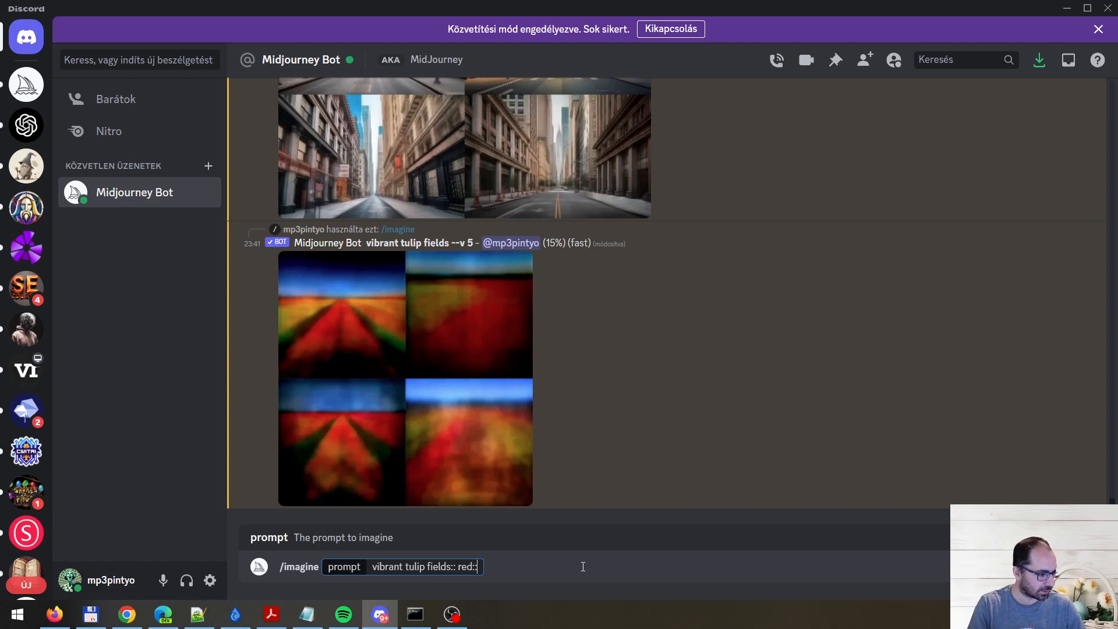
pyautogui.write('-.5')
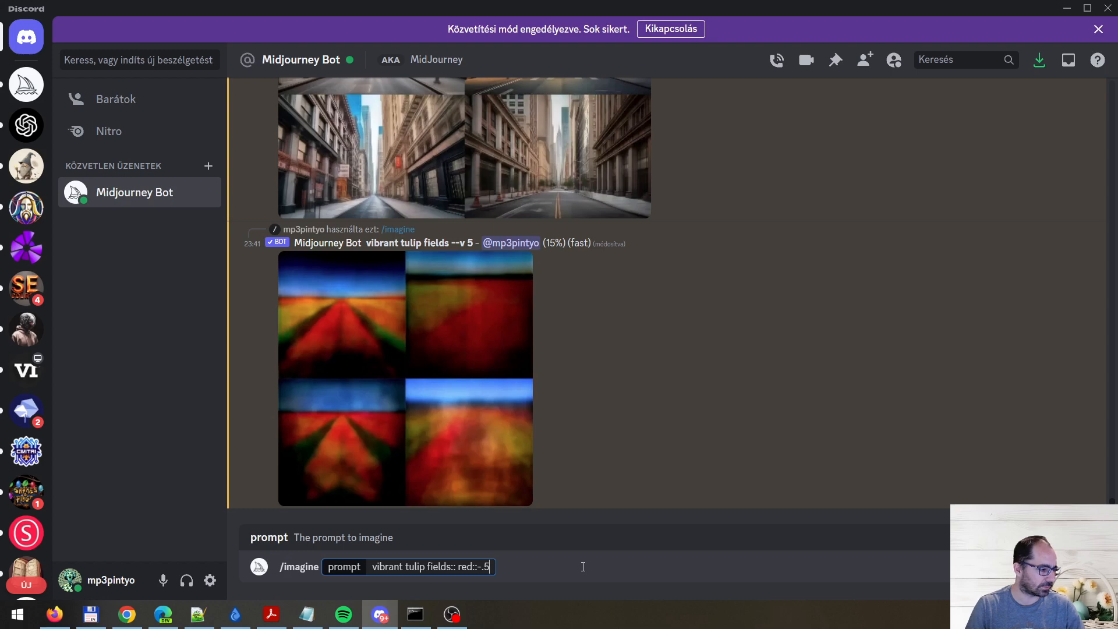
pyautogui.press('Left')
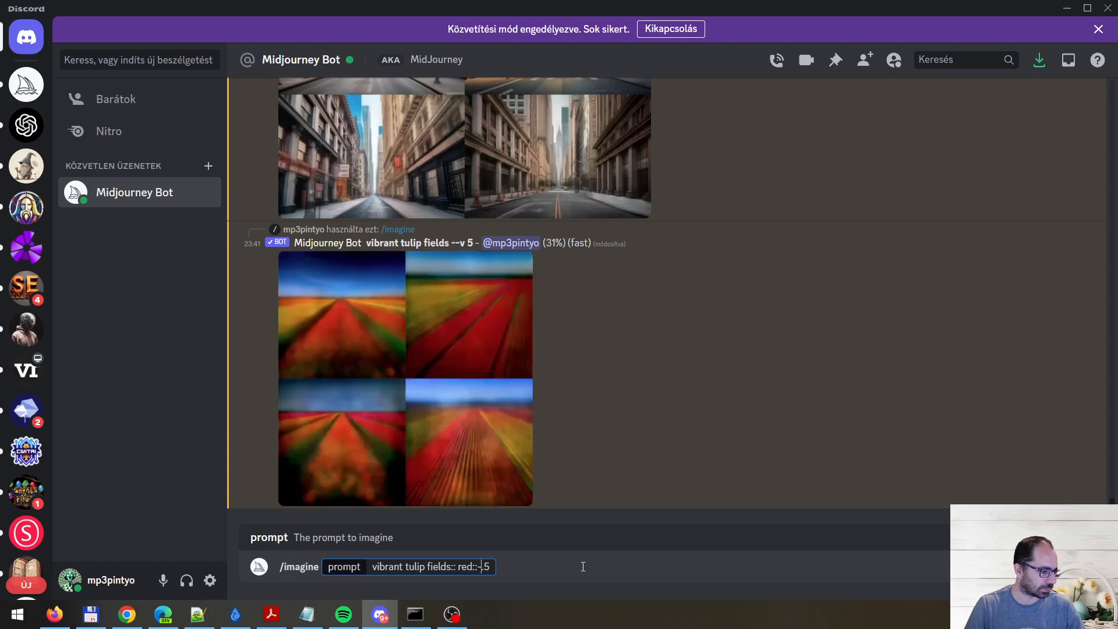
pyautogui.press('Return')
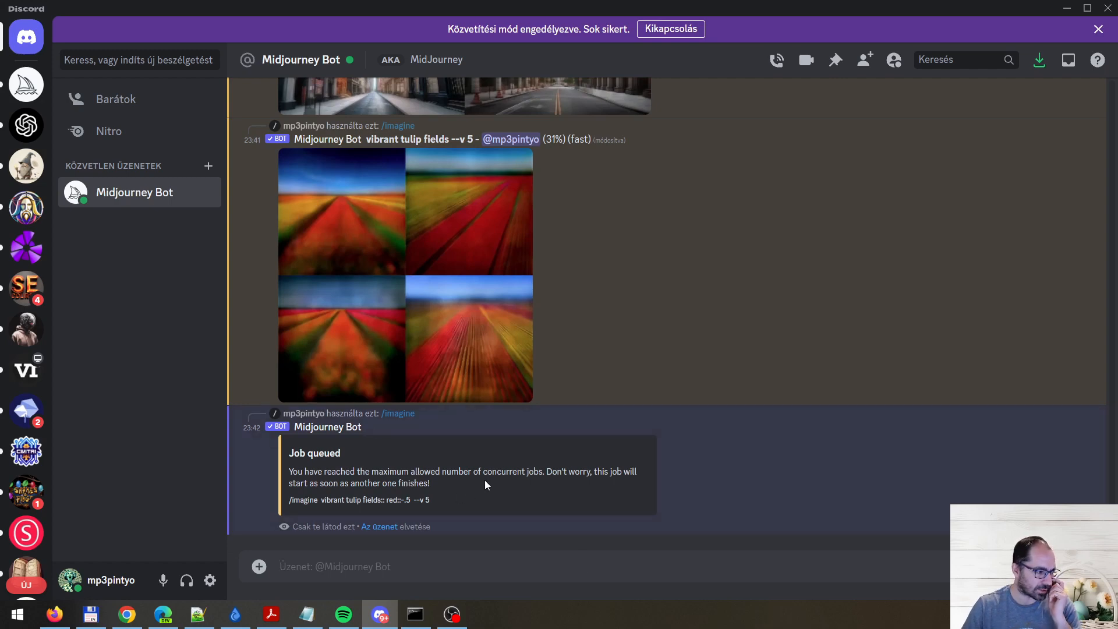
# Step: Examine the tulip field preview and the generated images for "street in New York::2 people, car::-1"
pyautogui.scroll(4, 365, 363)
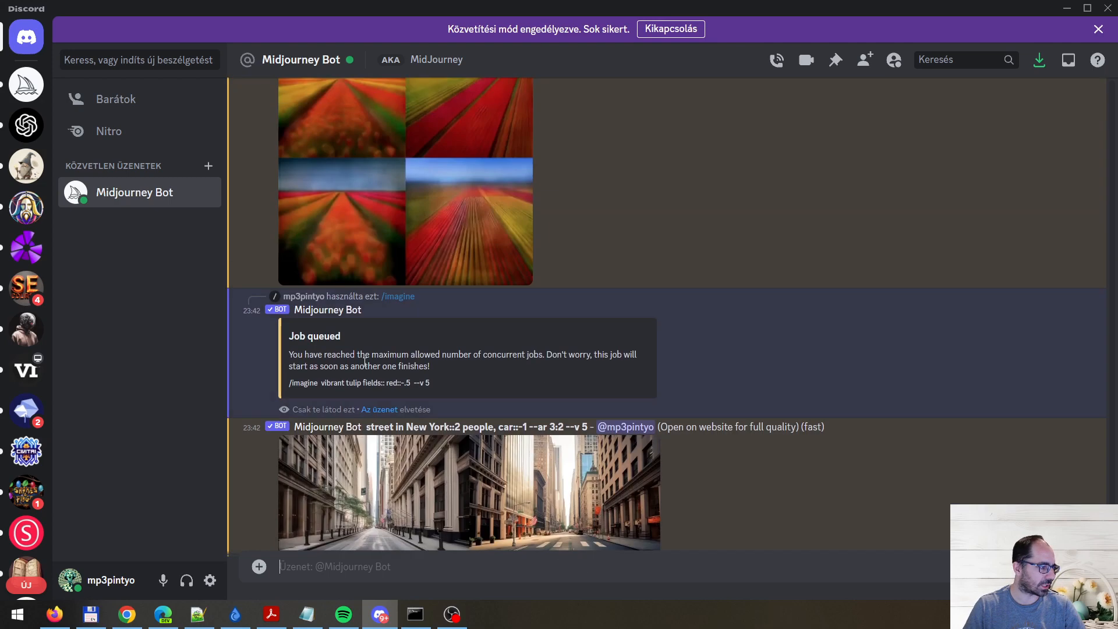
pyautogui.scroll(3, 411, 295)
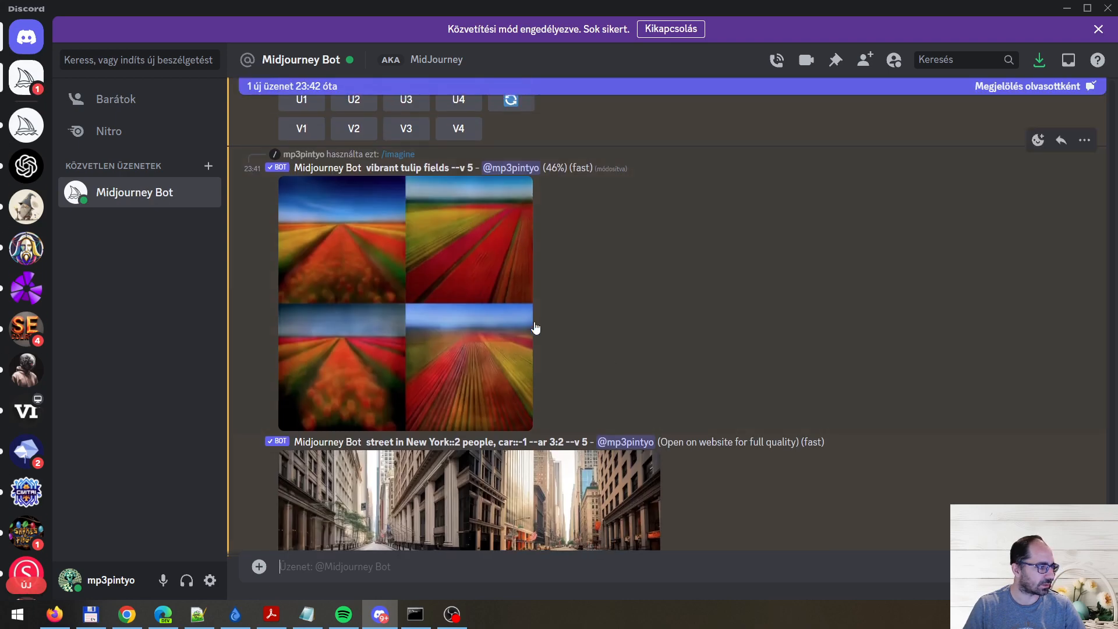
pyautogui.scroll(3, 617, 390)
pyautogui.scroll(-3, 617, 417)
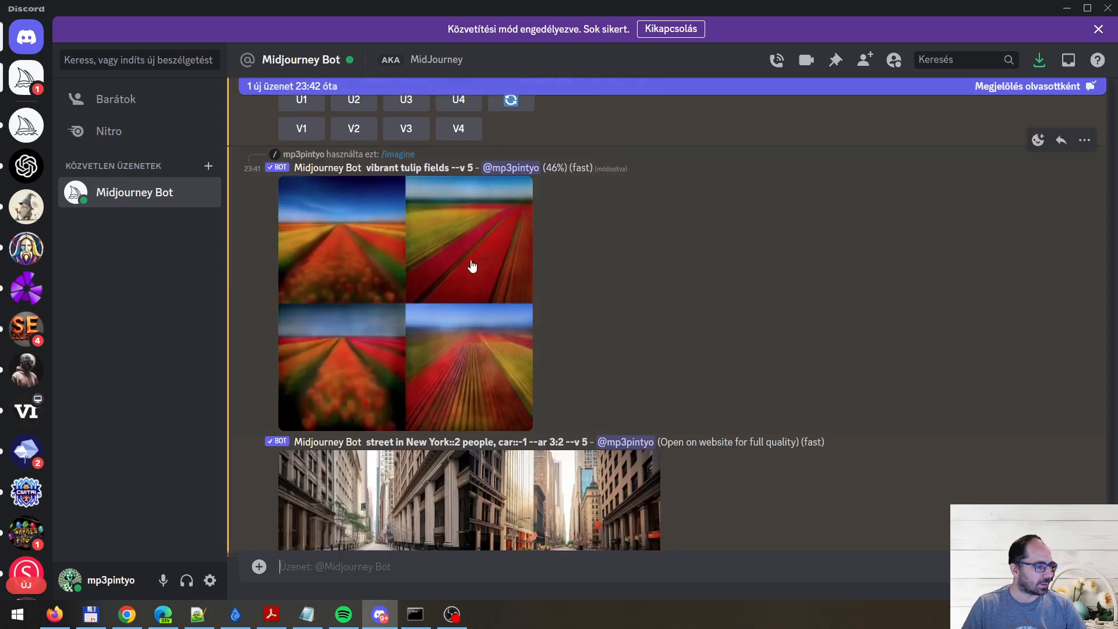
pyautogui.scroll(-3, 713, 421)
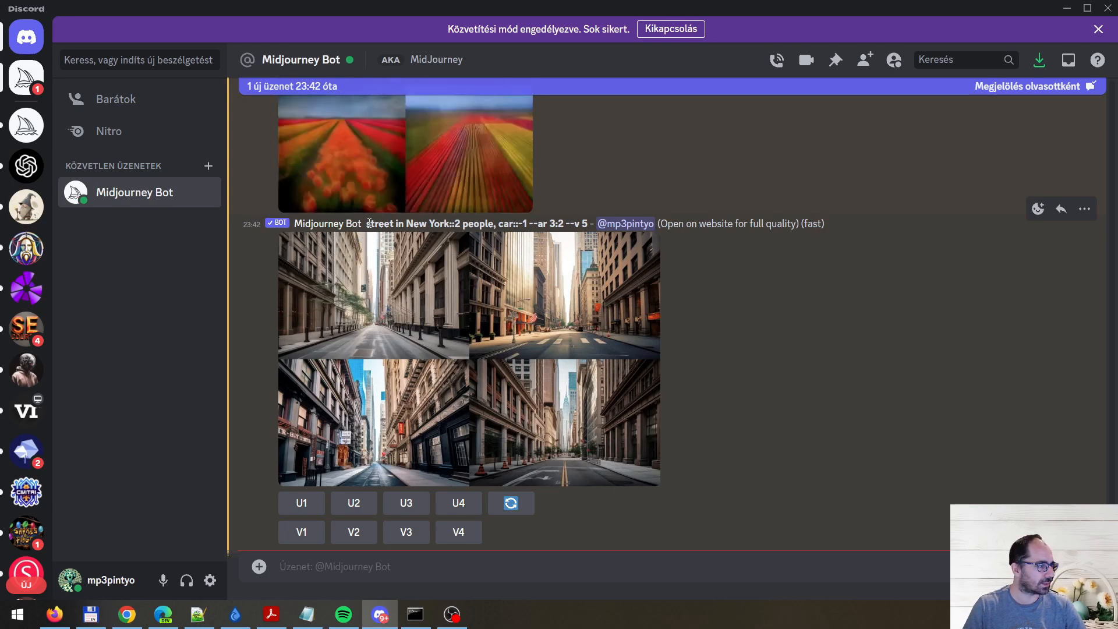
# Step: Examine the weighted parts of the prompt "street in New York::2 people, car::-1" and view its generated images enlarged
pyautogui.moveTo(365, 224); pyautogui.dragTo(460, 225)
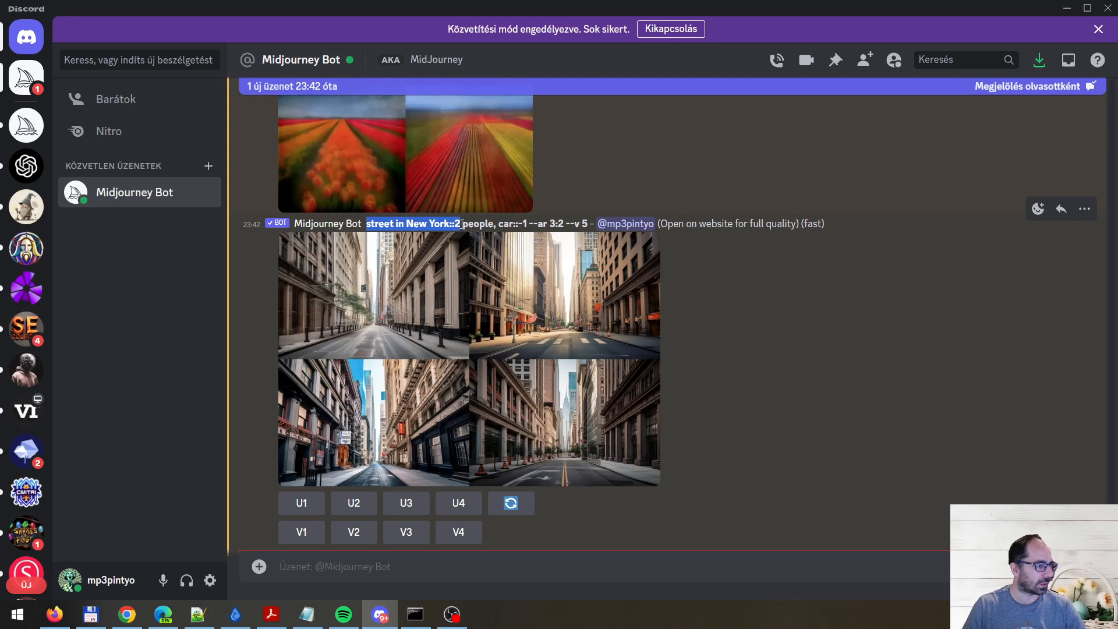
pyautogui.click(462, 222)
pyautogui.moveTo(464, 224); pyautogui.dragTo(510, 225)
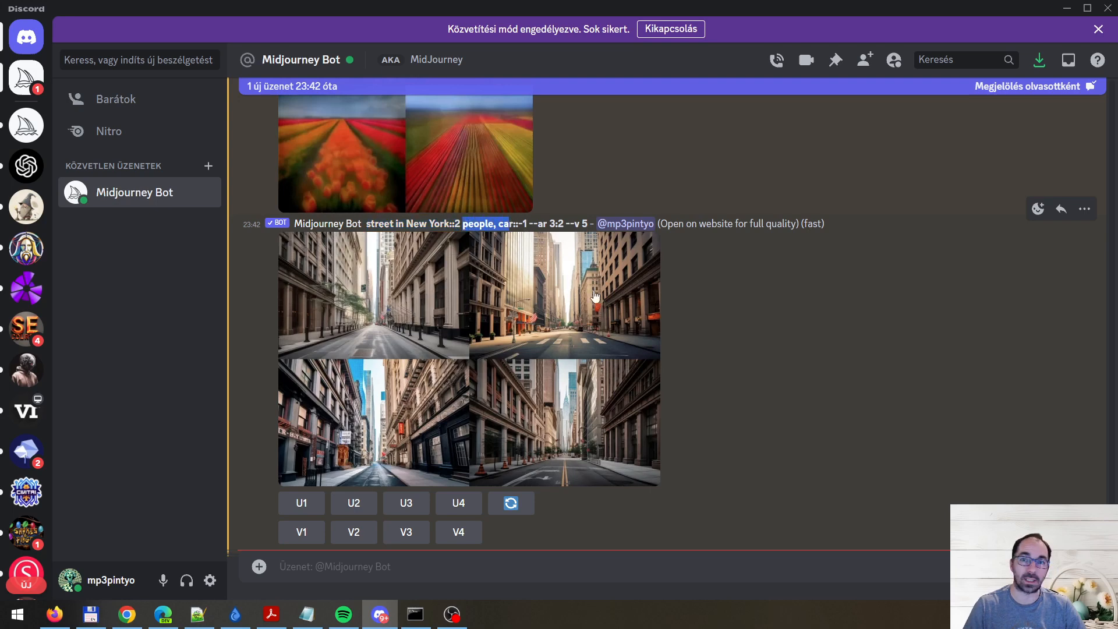
pyautogui.click(558, 327)
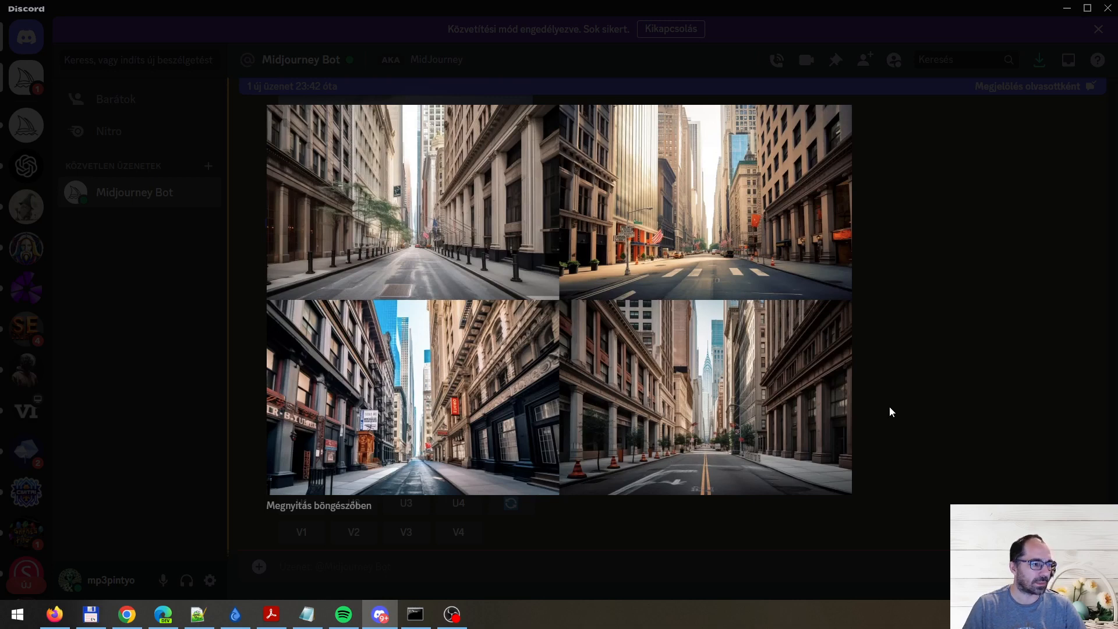
pyautogui.click(911, 375)
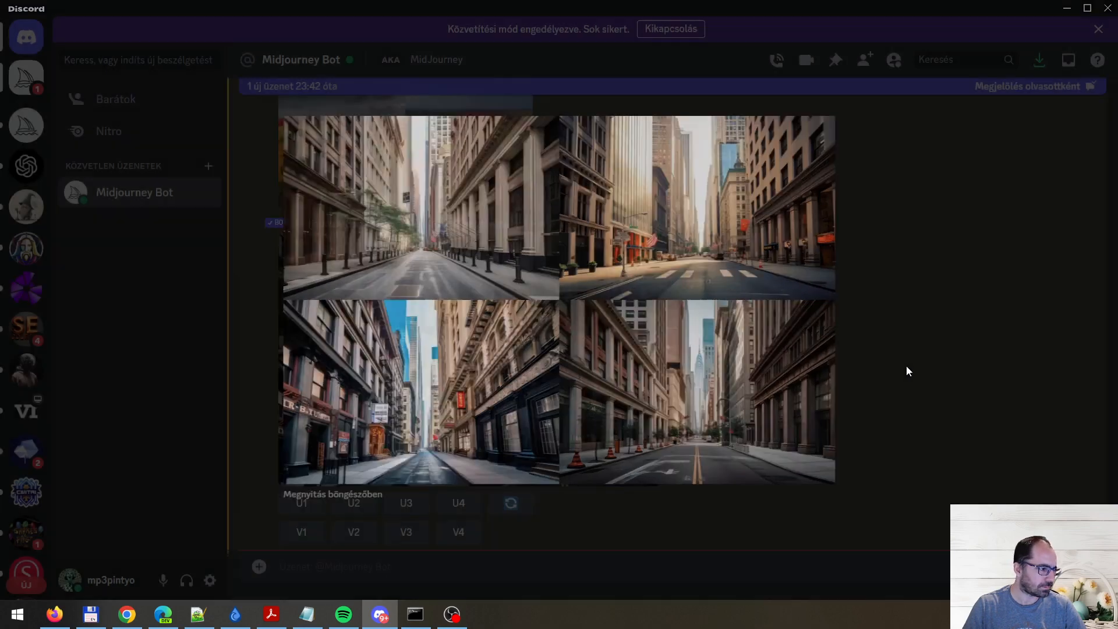
pyautogui.click(512, 507)
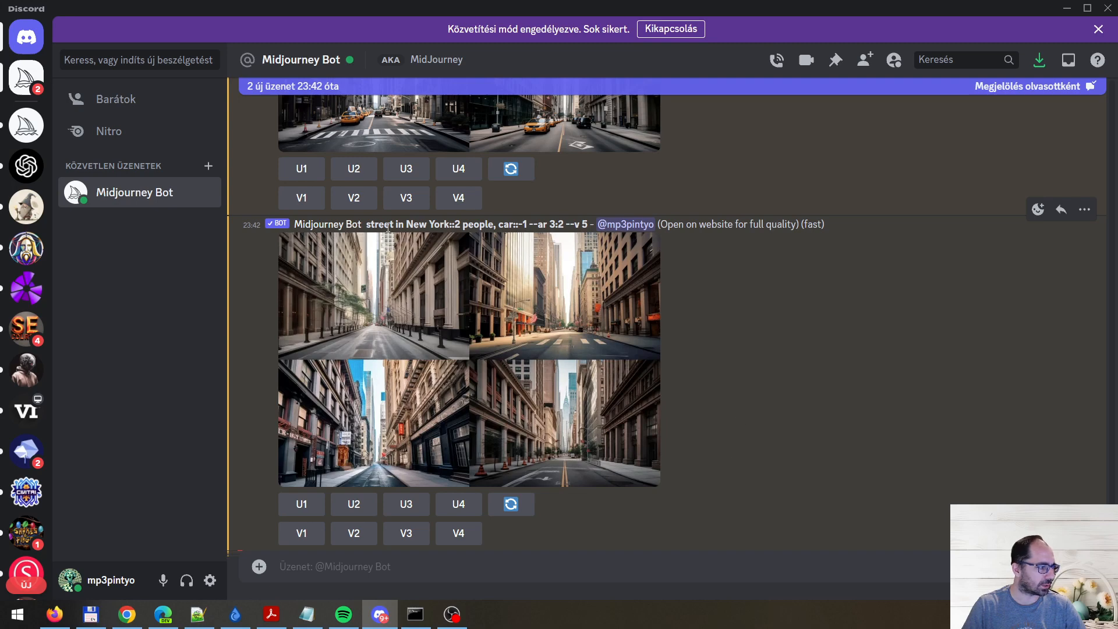
pyautogui.moveTo(367, 226); pyautogui.dragTo(427, 226)
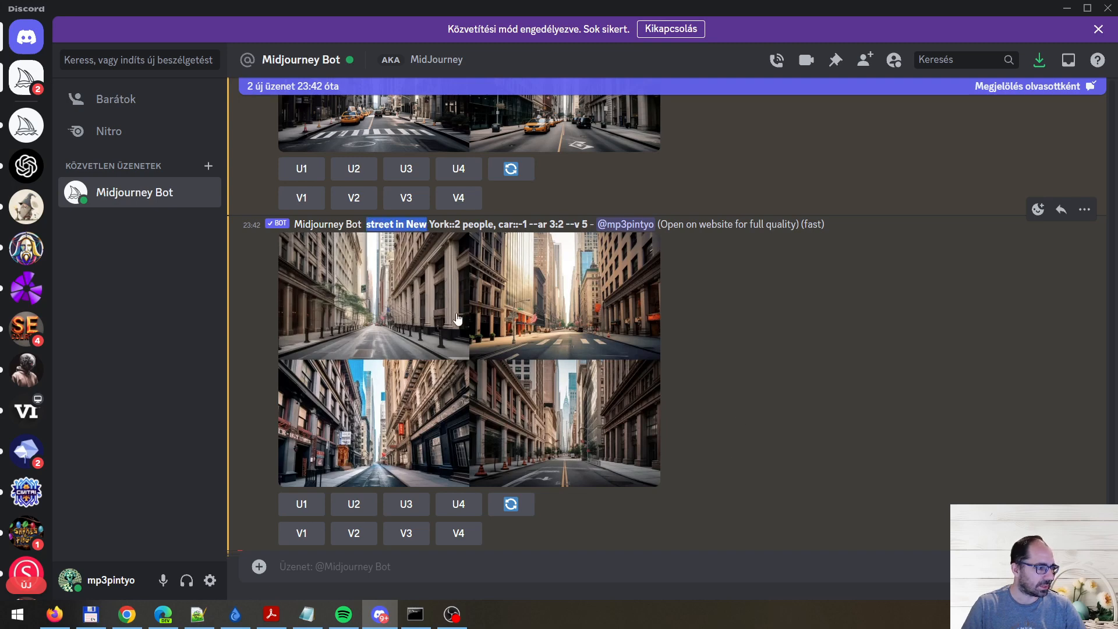
pyautogui.click(690, 309)
# Step: Copy "street in New York::2 people, car::-1 --ar 3:2" from the finished generation into the prompt of a new /imagine command
pyautogui.moveTo(370, 225); pyautogui.dragTo(565, 227)
pyautogui.hotkey('ctrl', 'c')
pyautogui.click(464, 564)
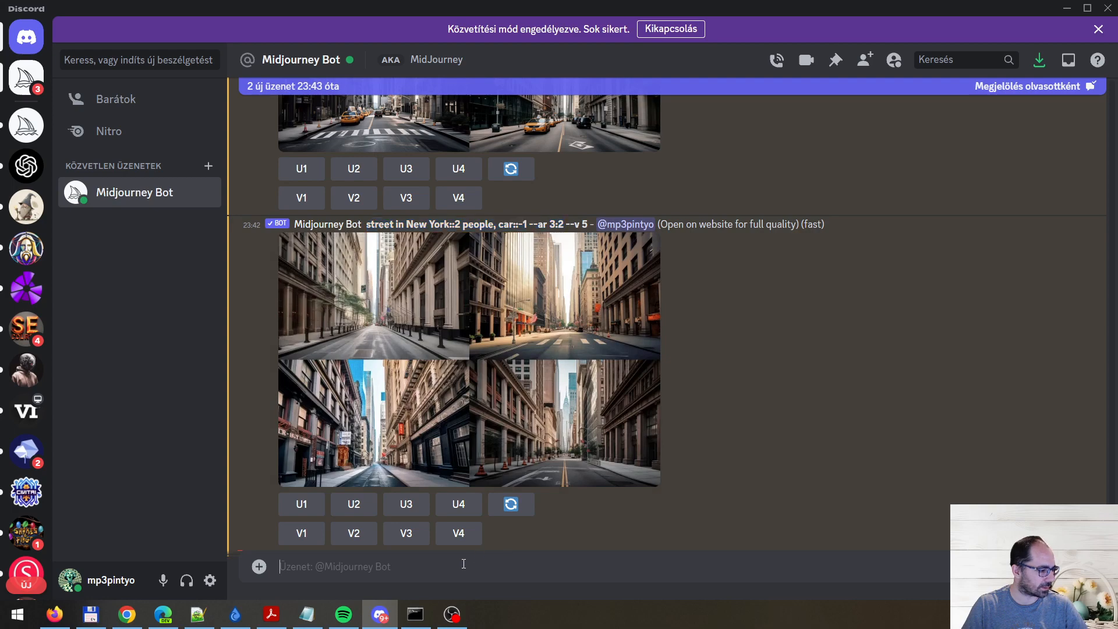
pyautogui.write('/i')
pyautogui.press('Tab')
pyautogui.hotkey('ctrl', 'v')
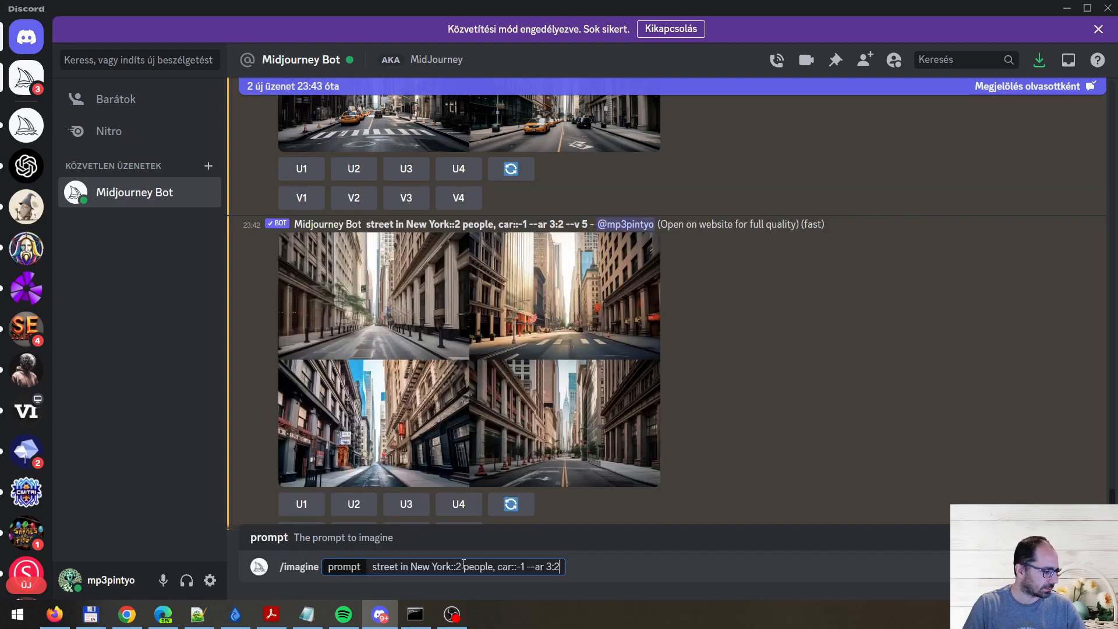
# Step: Append "--c 30" to the drafted New York street prompt and submit it
pyautogui.write('--c')
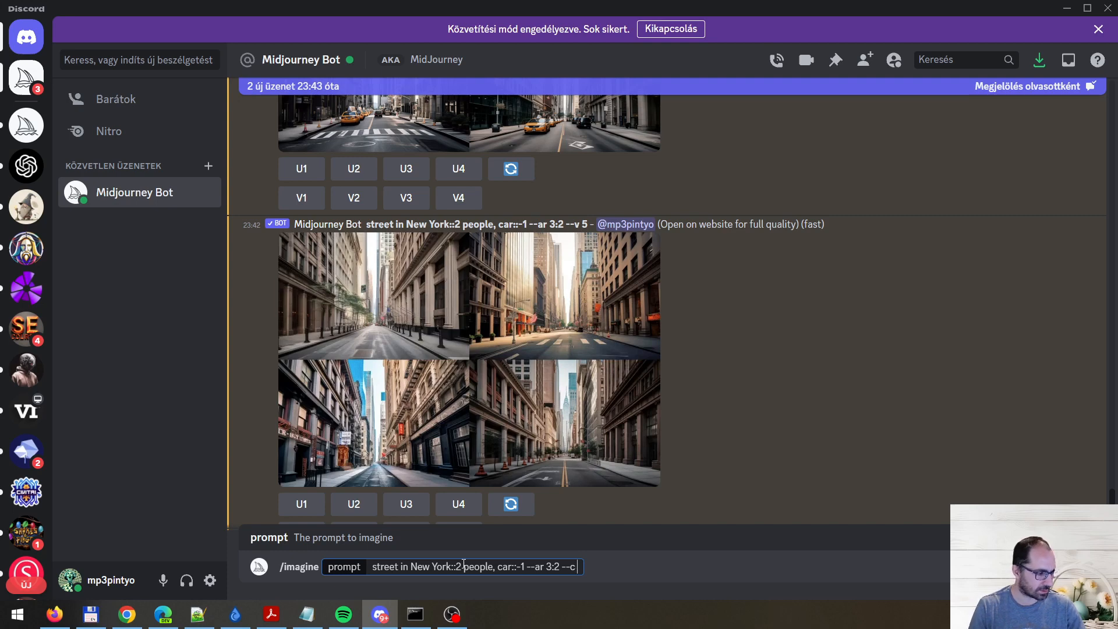
pyautogui.write('30')
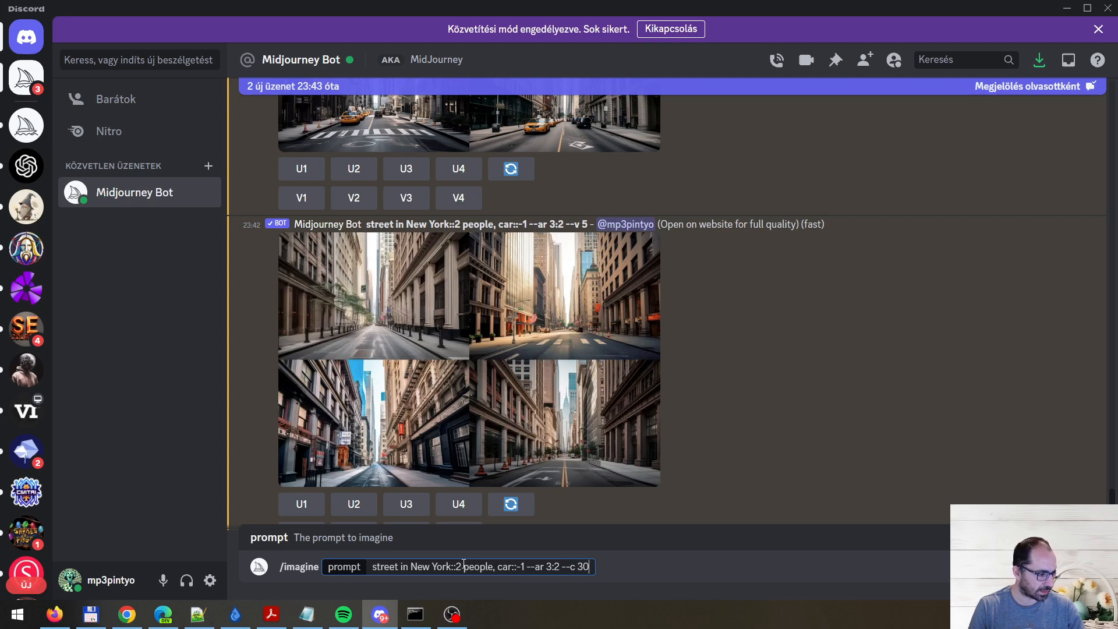
pyautogui.press('Return')
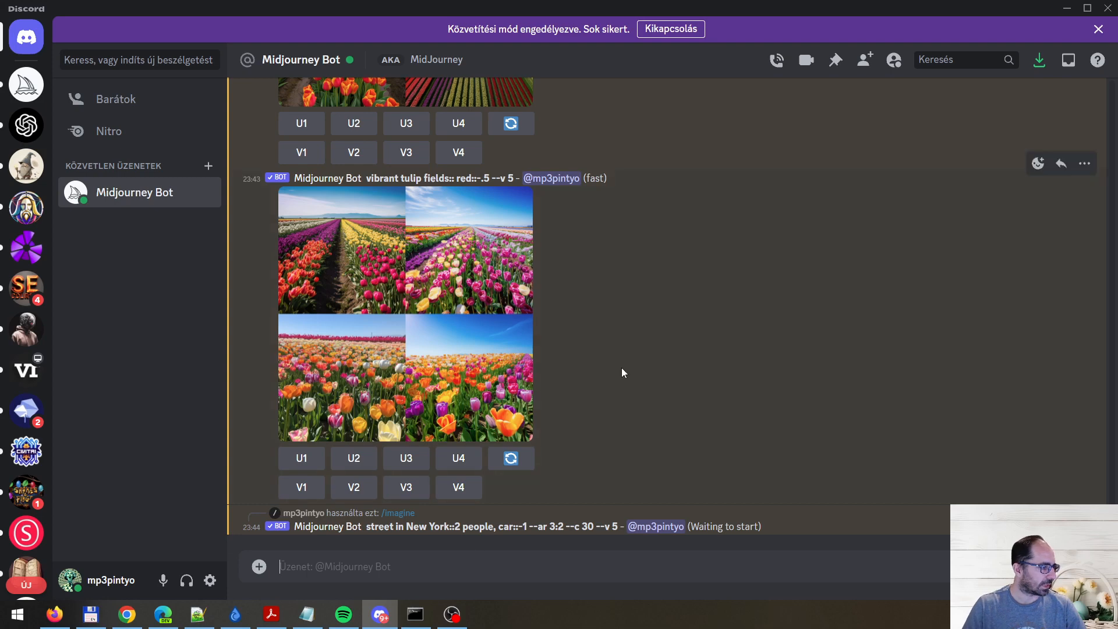
# Step: Compare the images generated for "vibrant tulip fields" with those for "vibrant tulip fields:: red::-.5"
pyautogui.scroll(6, 590, 395)
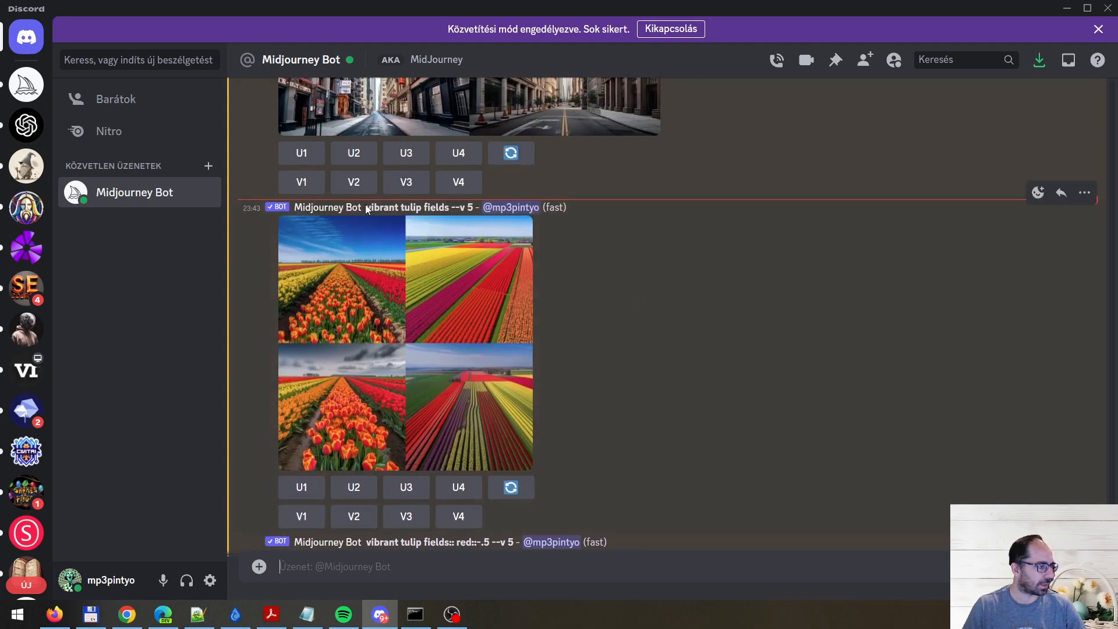
pyautogui.moveTo(365, 204); pyautogui.dragTo(449, 204)
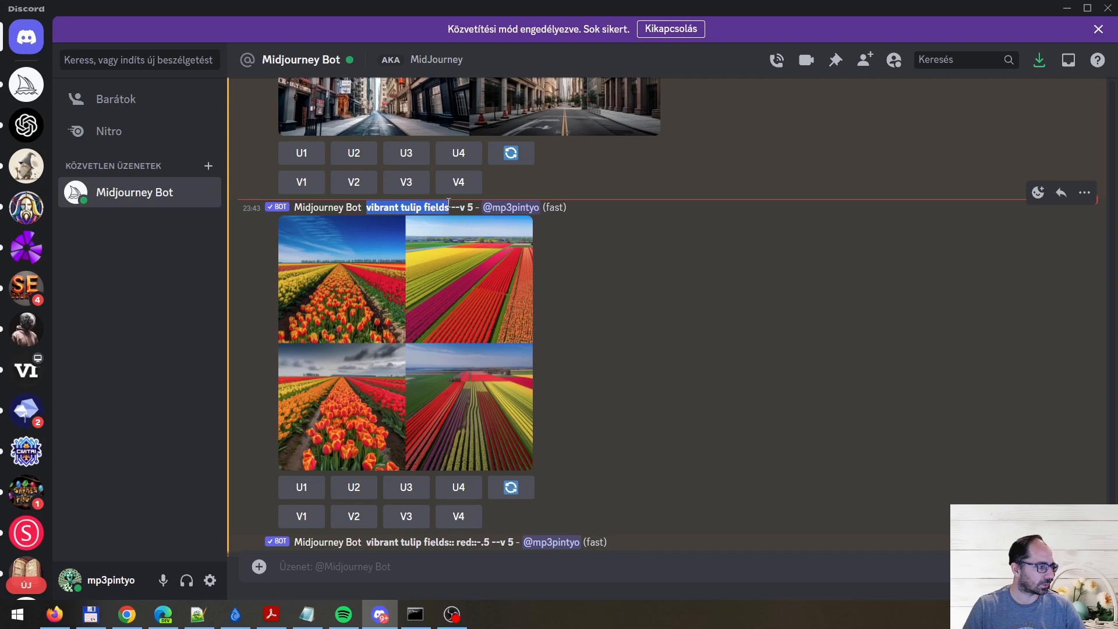
pyautogui.click(674, 290)
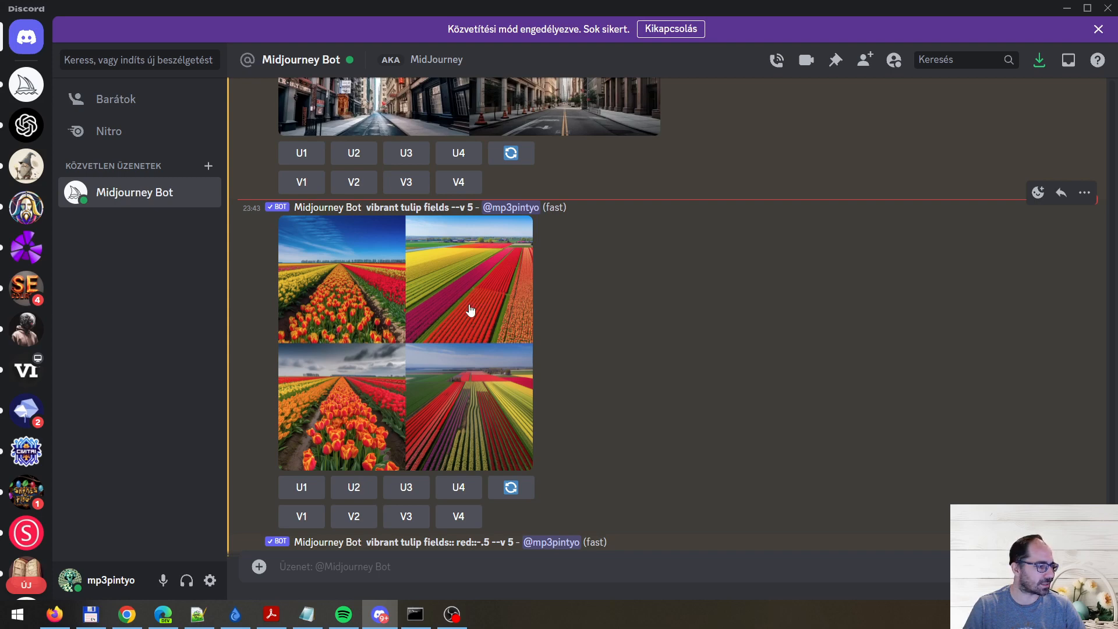
pyautogui.scroll(-3, 680, 364)
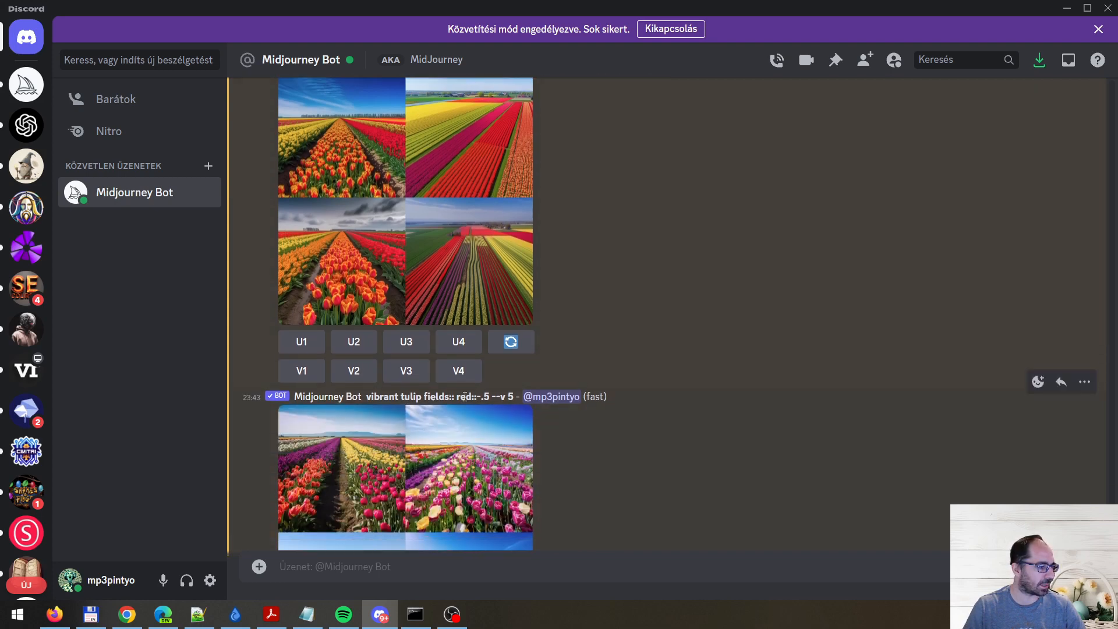
pyautogui.moveTo(460, 394); pyautogui.dragTo(467, 395)
pyautogui.scroll(-3, 612, 440)
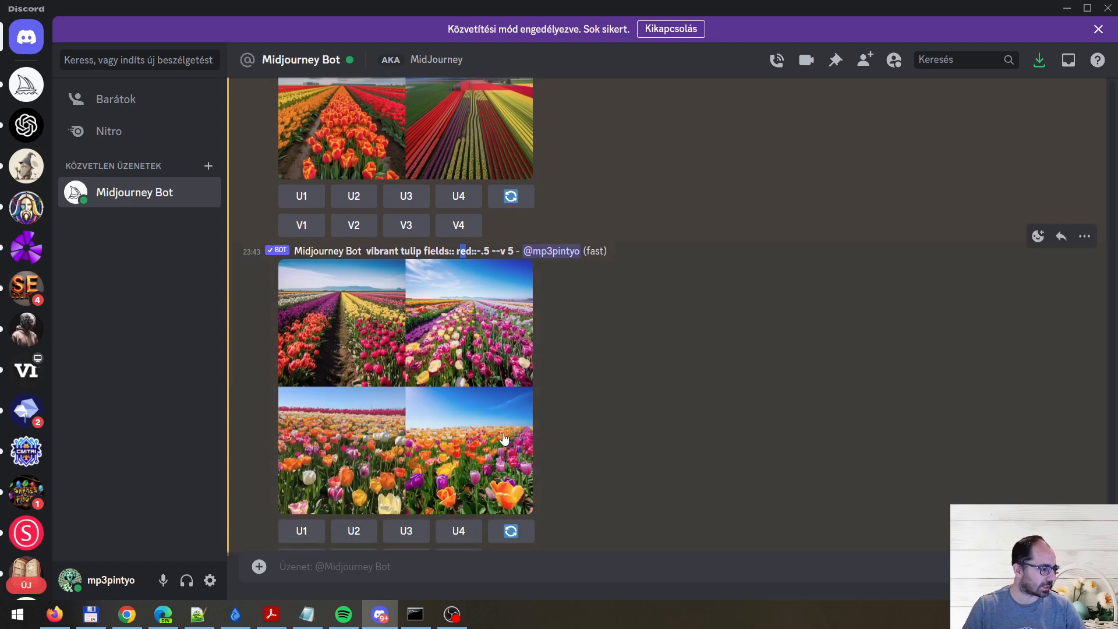
pyautogui.scroll(2, 502, 432)
pyautogui.scroll(-2, 350, 419)
# Step: Copy "vibrant tulip fields:: red::-.5" from the finished generation into the prompt of a new /imagine command
pyautogui.click(507, 249)
pyautogui.moveTo(369, 250); pyautogui.dragTo(492, 250)
pyautogui.hotkey('ctrl', 'c')
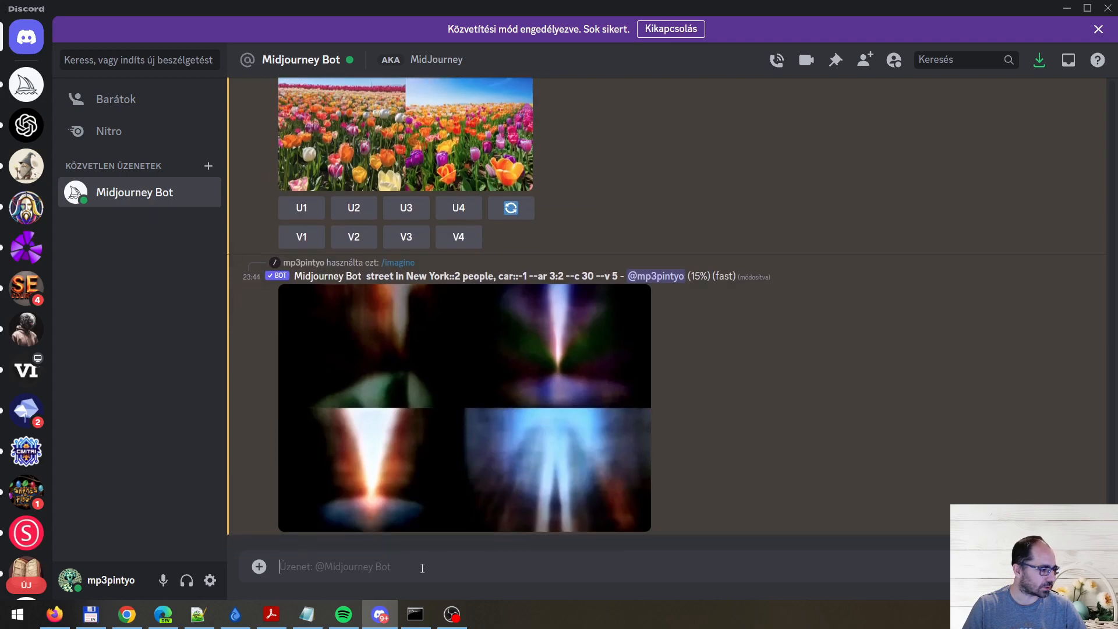
pyautogui.write('/i')
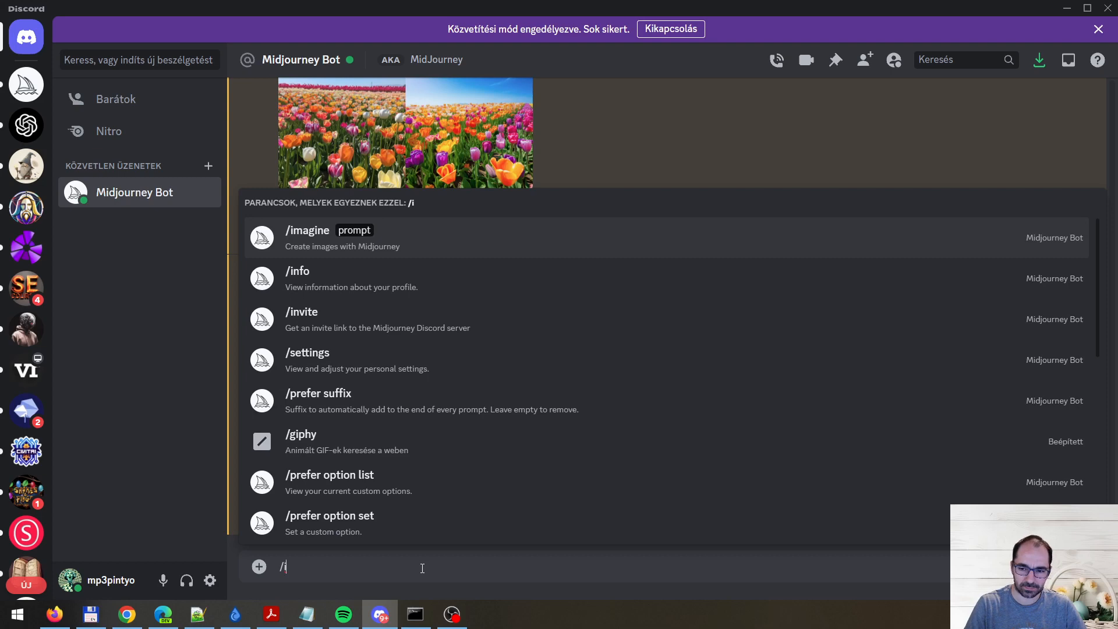
pyautogui.press('Tab')
pyautogui.hotkey('ctrl', 'v')
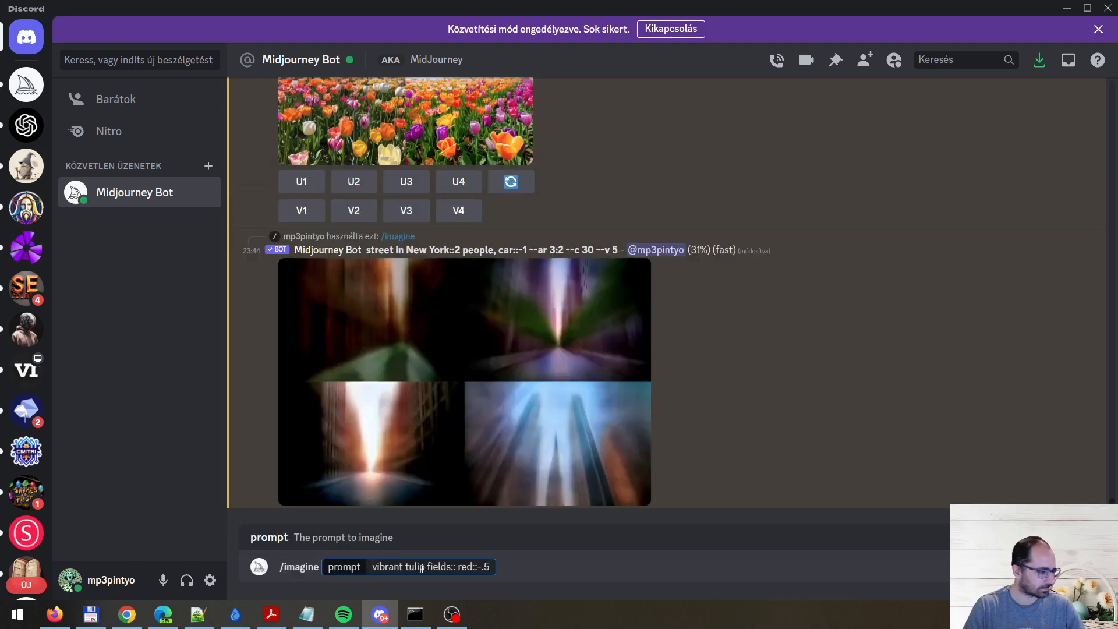
# Step: Change the weights in the drafted prompt to "vibrant tulip fields::5 red::-1" and submit it
pyautogui.press('Left')
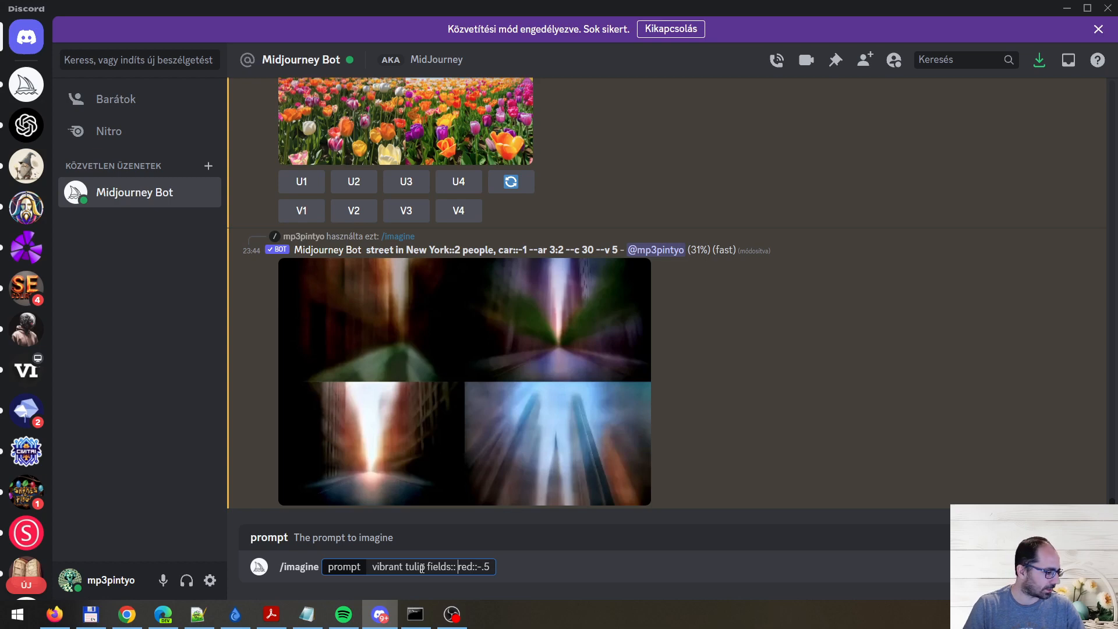
pyautogui.write('5')
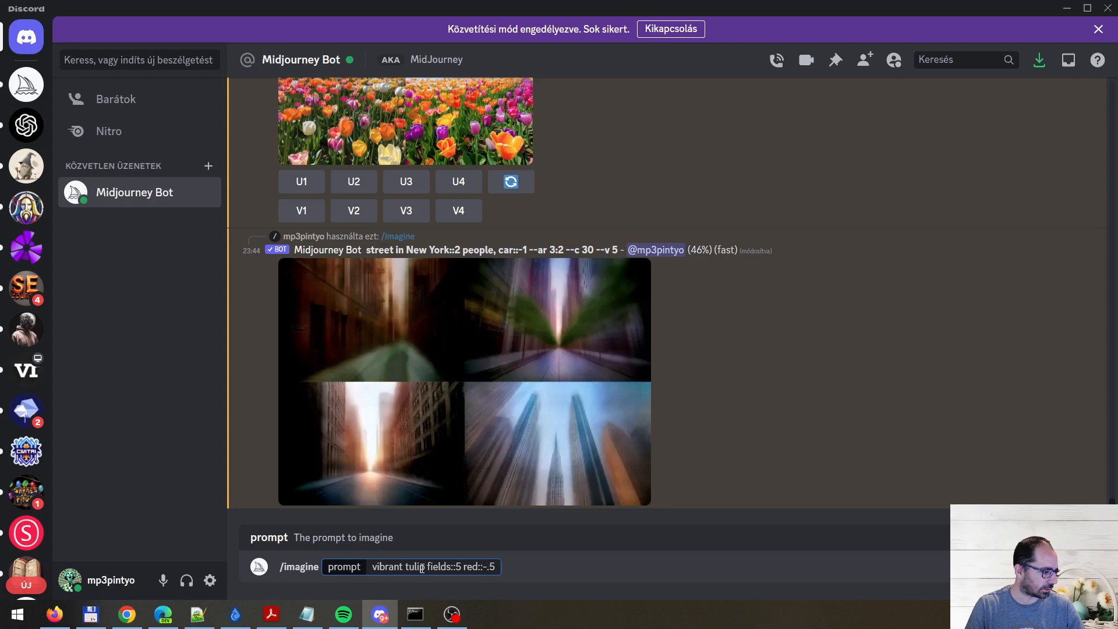
pyautogui.write('0')
pyautogui.scroll(10, 582, 233)
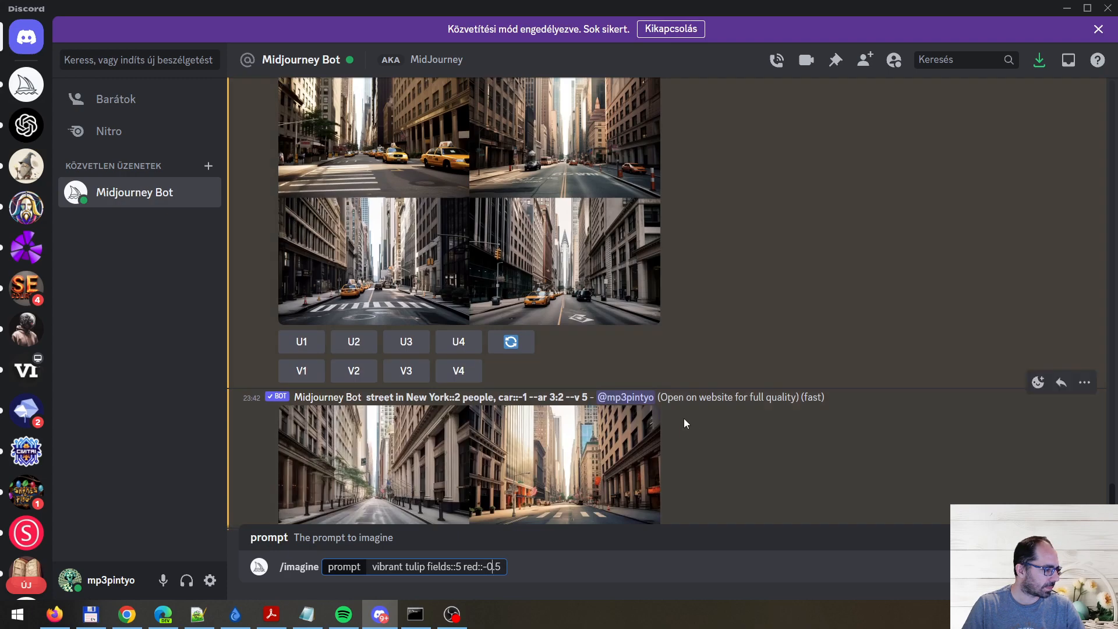
pyautogui.scroll(-10, 664, 417)
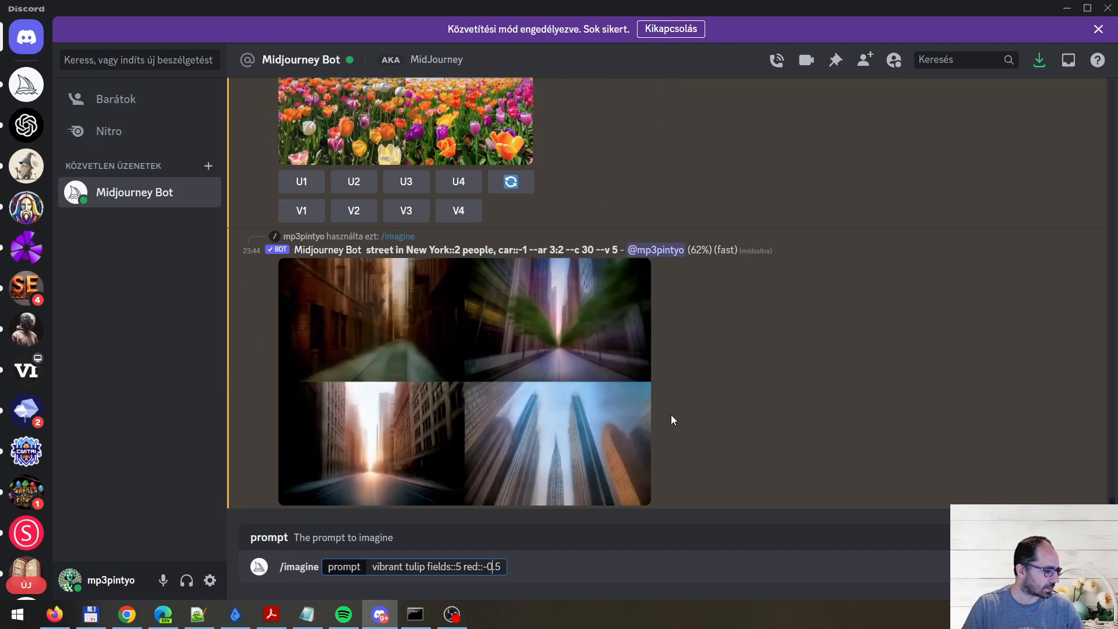
pyautogui.press('BackSpace')
pyautogui.write('1')
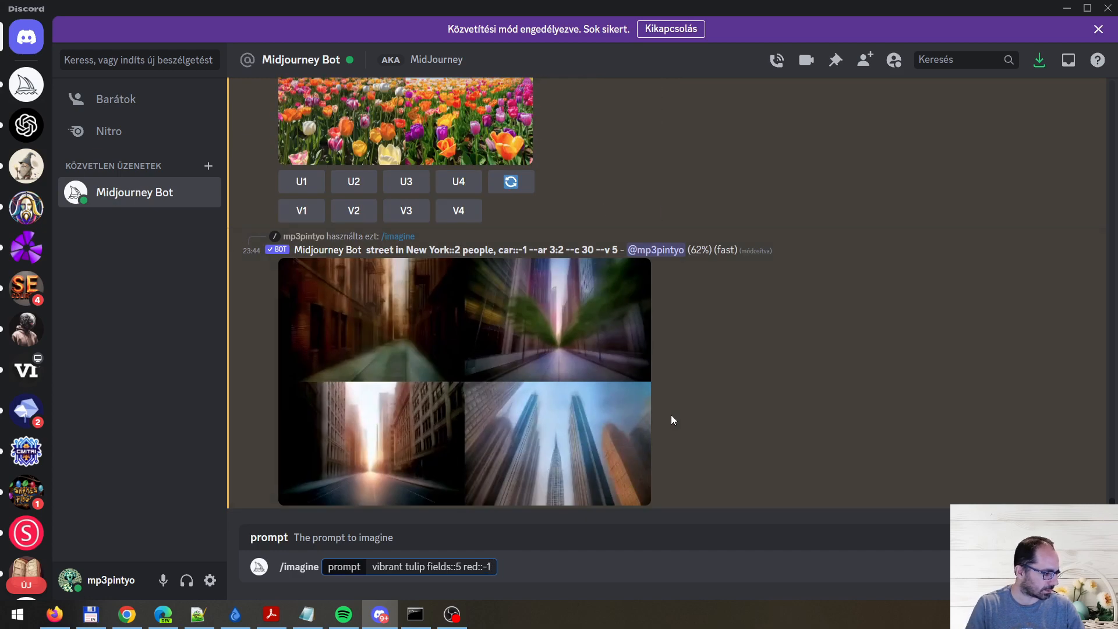
pyautogui.press('Return')
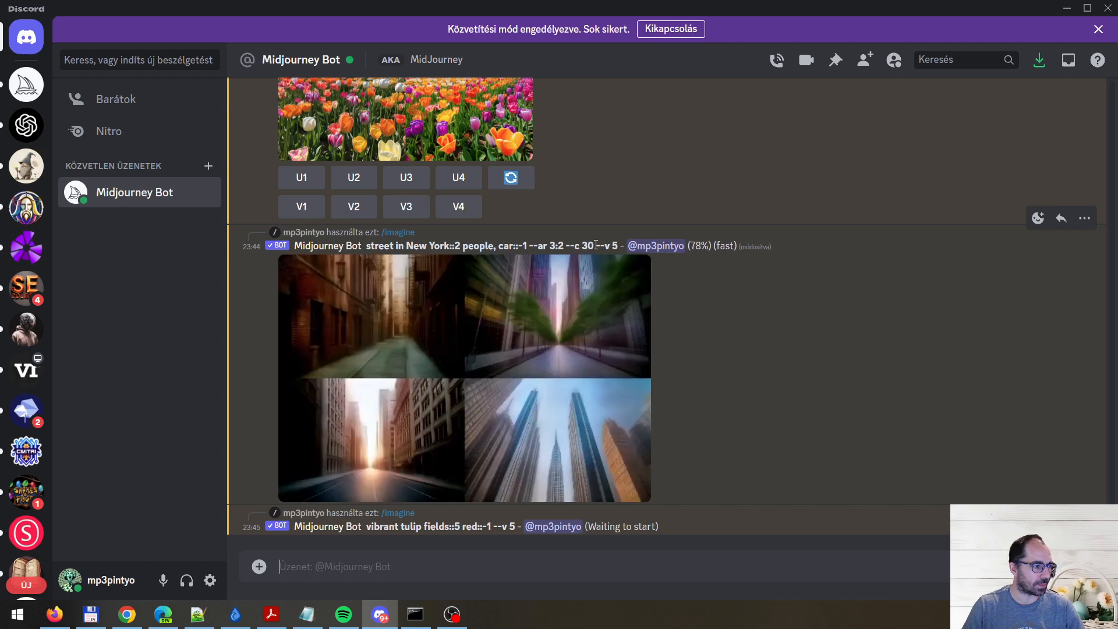
# Step: Compare the New York street images generated with "--c 30" against the earlier ones without it, and view the new grid enlarged
pyautogui.moveTo(596, 245); pyautogui.dragTo(576, 245)
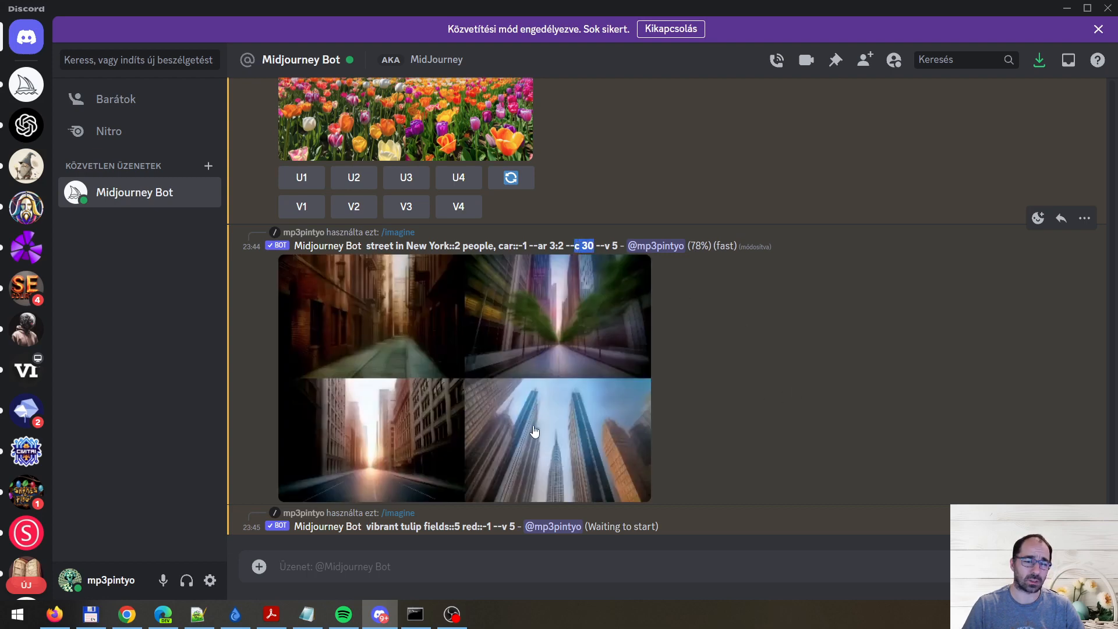
pyautogui.scroll(3, 765, 401)
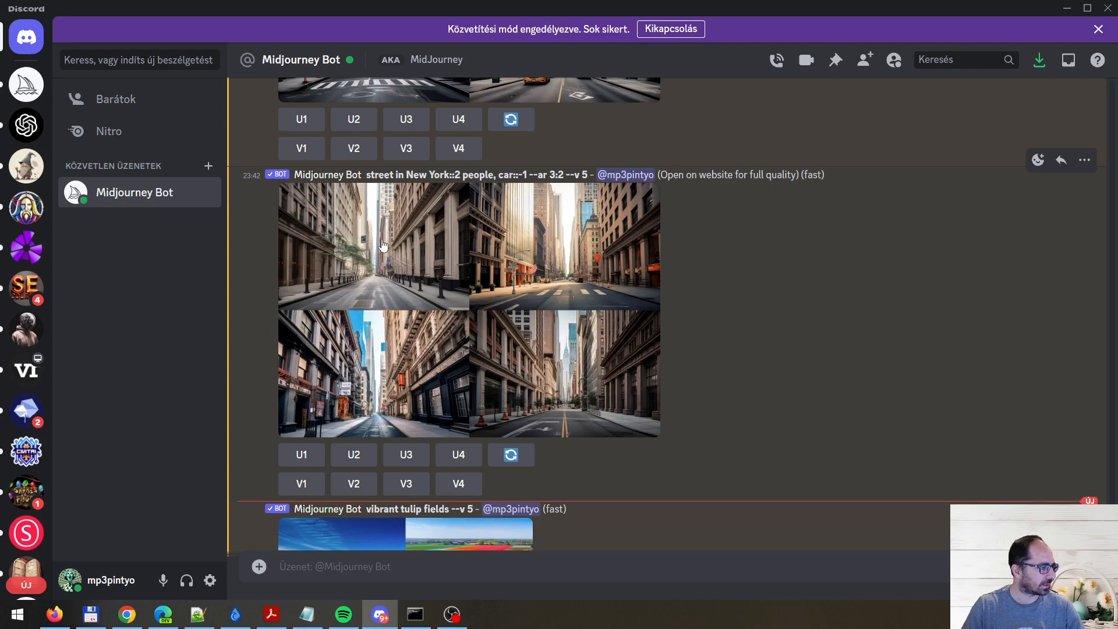
pyautogui.scroll(-4, 716, 378)
pyautogui.scroll(4, 722, 410)
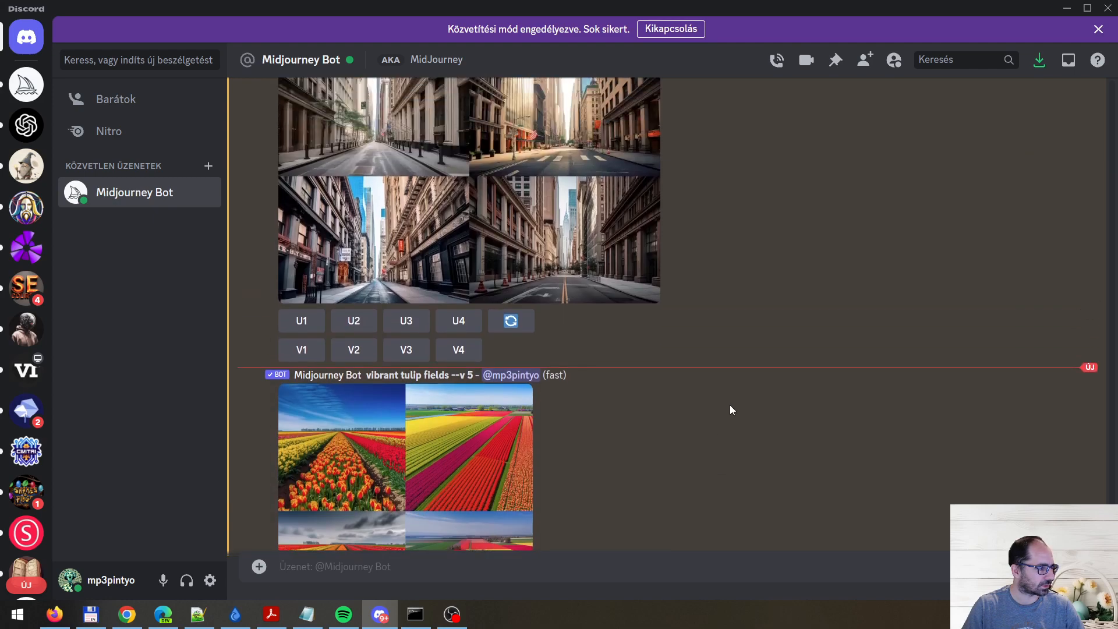
pyautogui.scroll(-9, 641, 418)
pyautogui.scroll(-10, 634, 427)
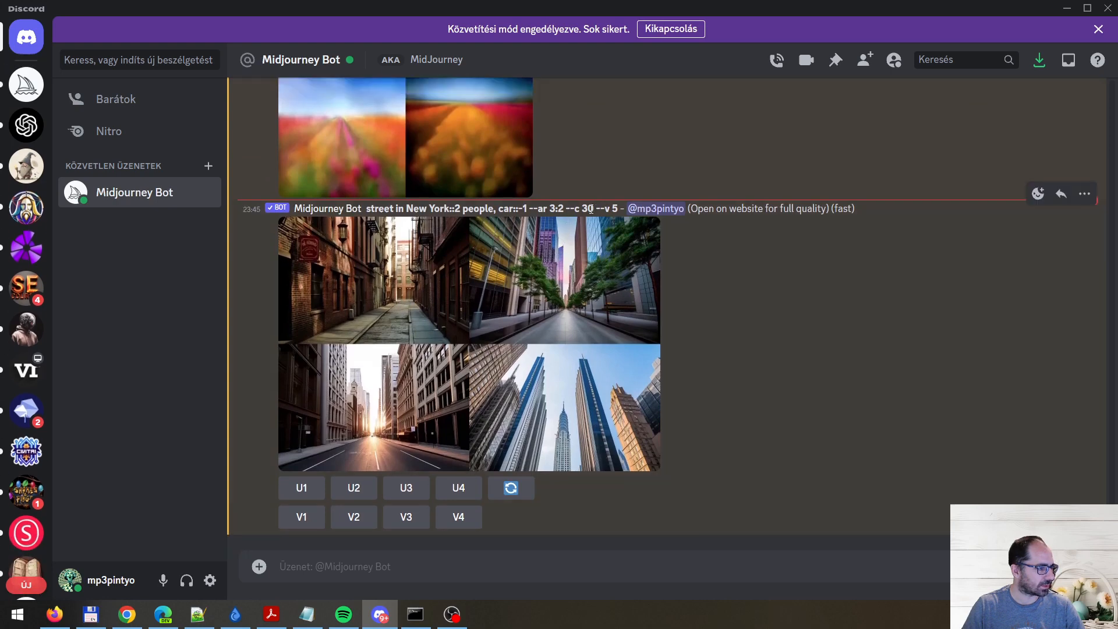
pyautogui.moveTo(571, 208); pyautogui.dragTo(595, 209)
pyautogui.click(670, 273)
pyautogui.click(551, 335)
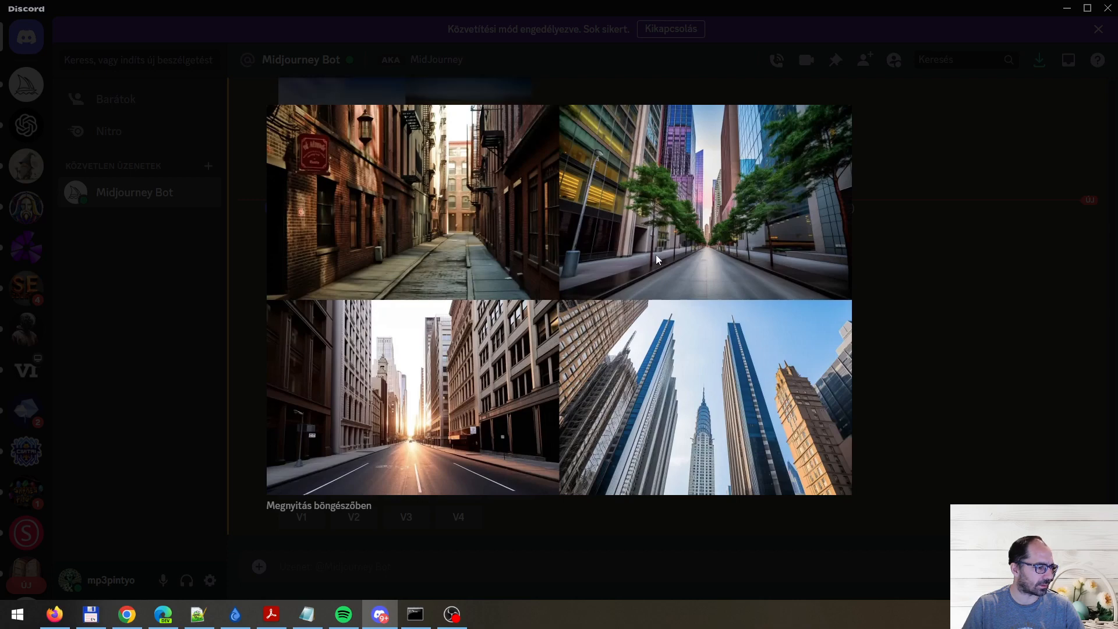
pyautogui.click(965, 294)
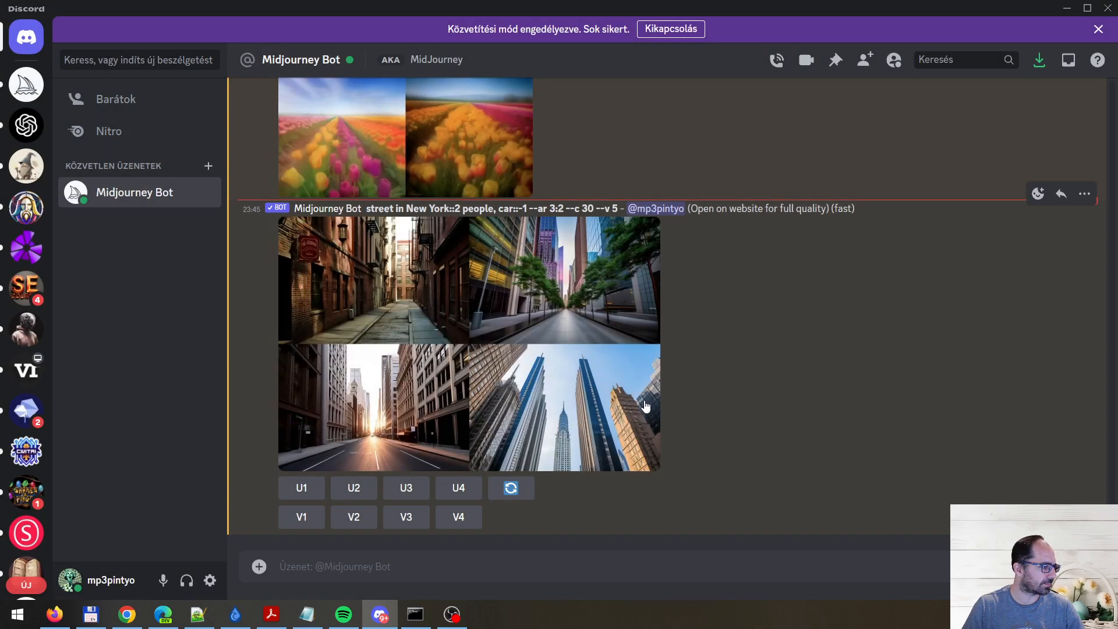
# Step: Compare the "vibrant tulip fields::5 red::-1" images with the unweighted tulip field results and view the new grid enlarged
pyautogui.scroll(1, 633, 402)
pyautogui.scroll(5, 631, 398)
pyautogui.scroll(-1, 420, 306)
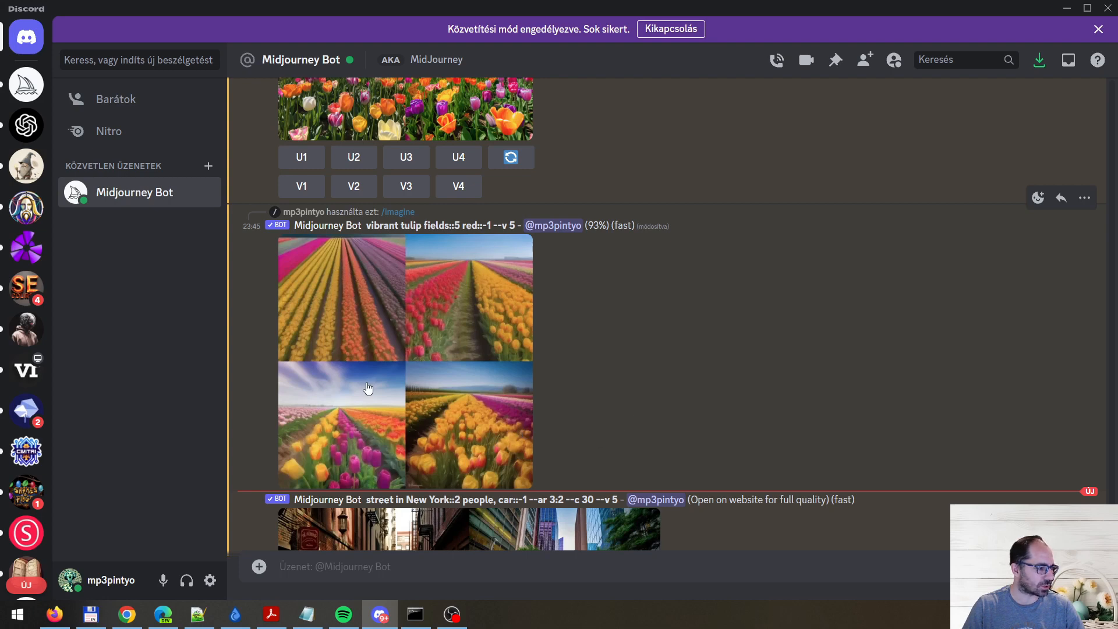
pyautogui.scroll(10, 564, 432)
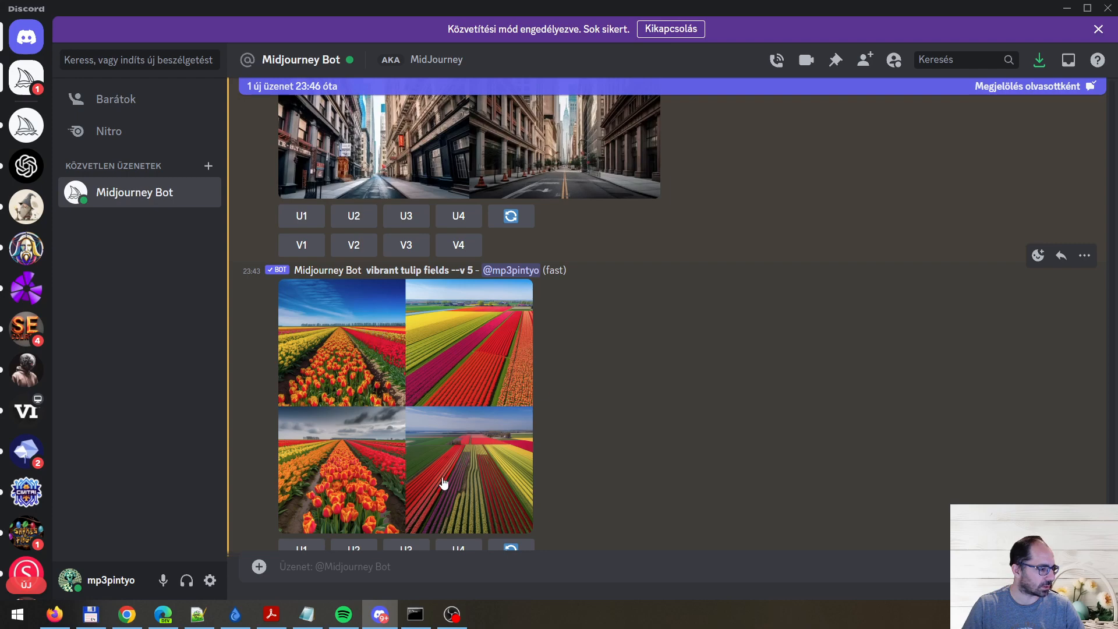
pyautogui.scroll(-7, 664, 420)
pyautogui.scroll(-5, 649, 430)
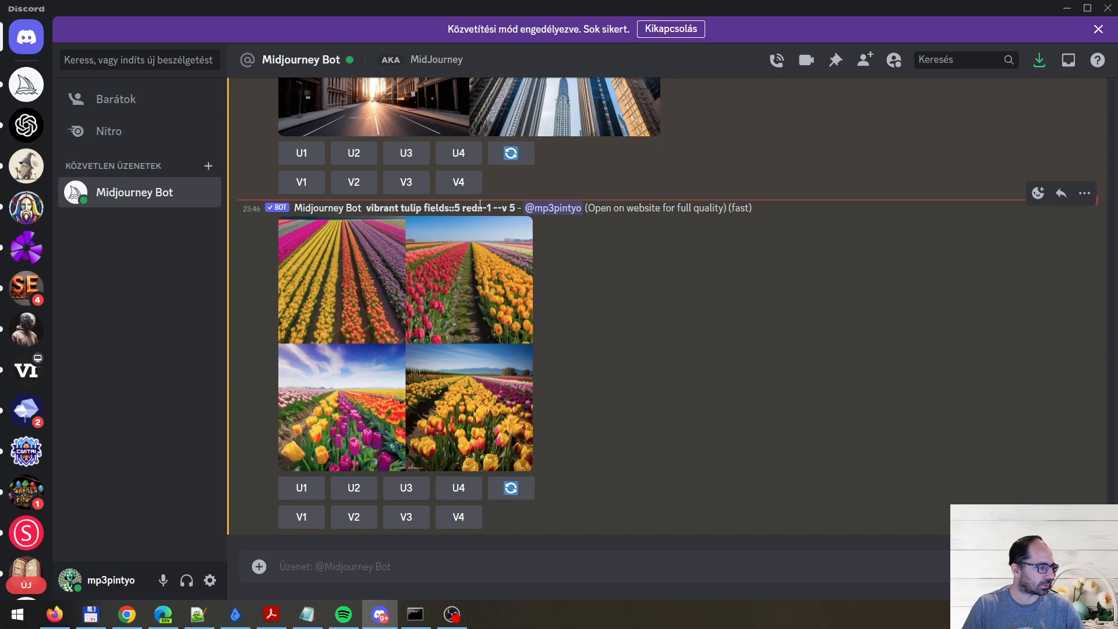
pyautogui.click(374, 335)
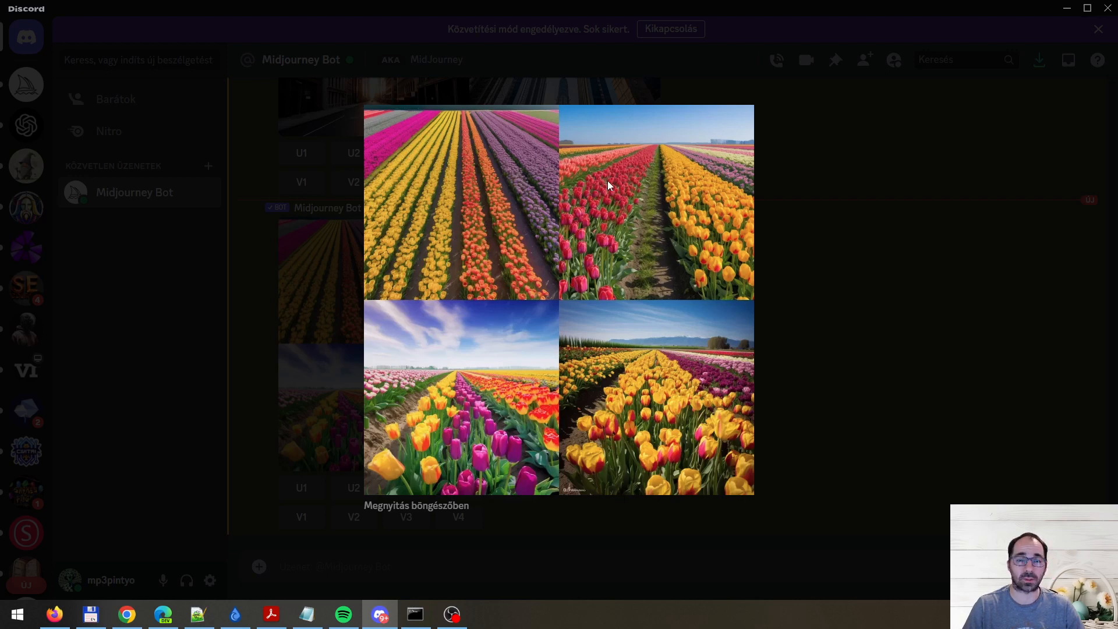
# Step: Close the enlarged tulip grid and look through the Midjourney server's channels down to the General Image Gen rooms
pyautogui.click(856, 262)
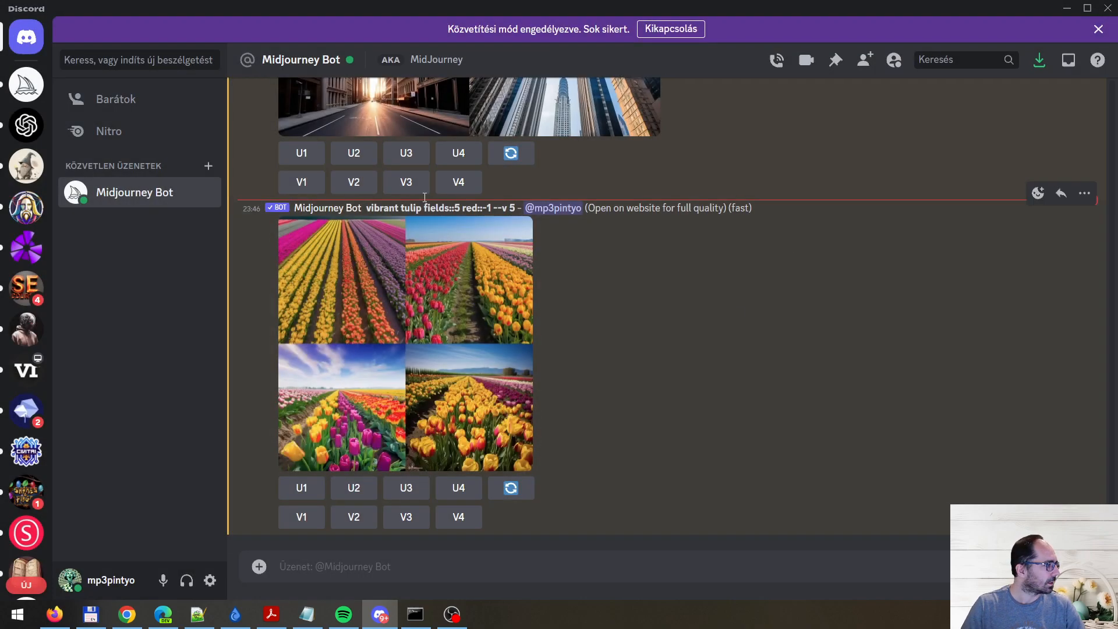
pyautogui.click(18, 88)
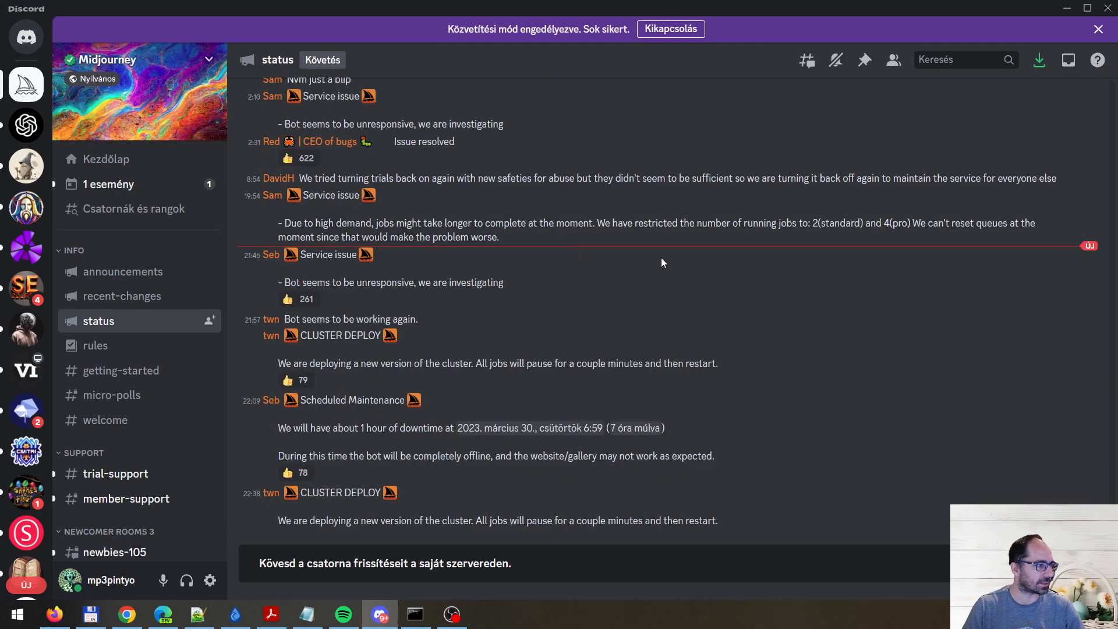
pyautogui.scroll(-10, 156, 335)
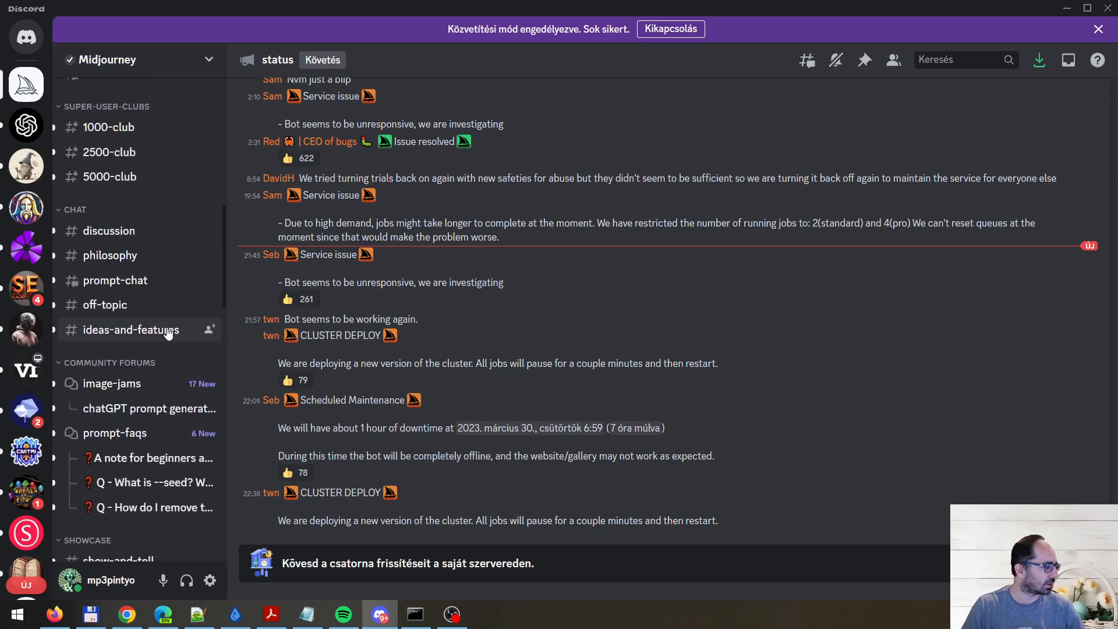
pyautogui.scroll(-8, 177, 328)
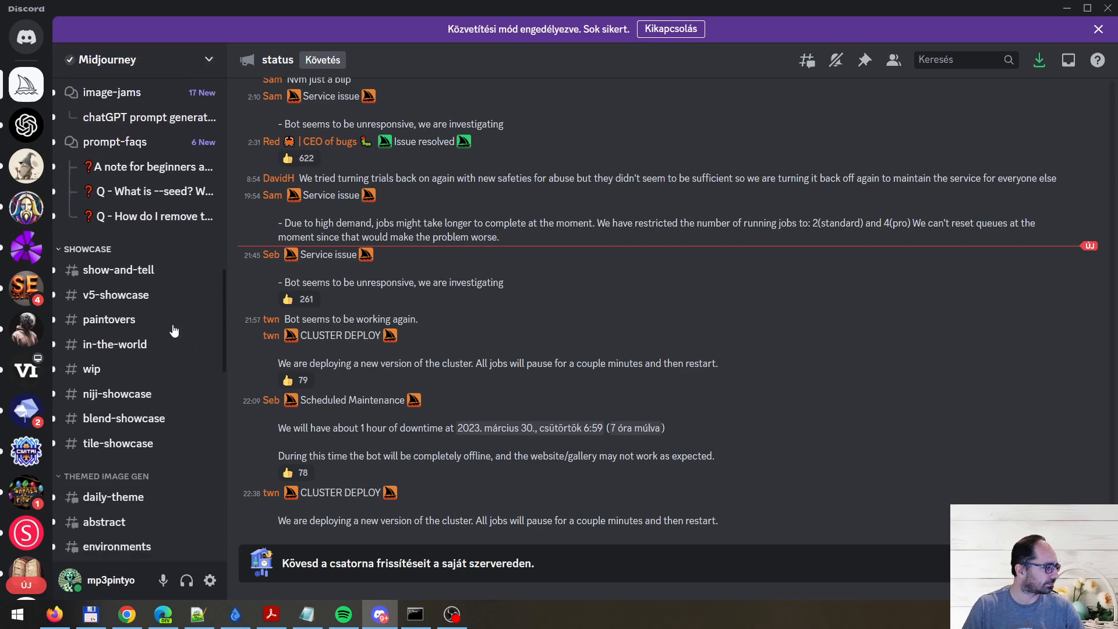
pyautogui.scroll(-2, 175, 336)
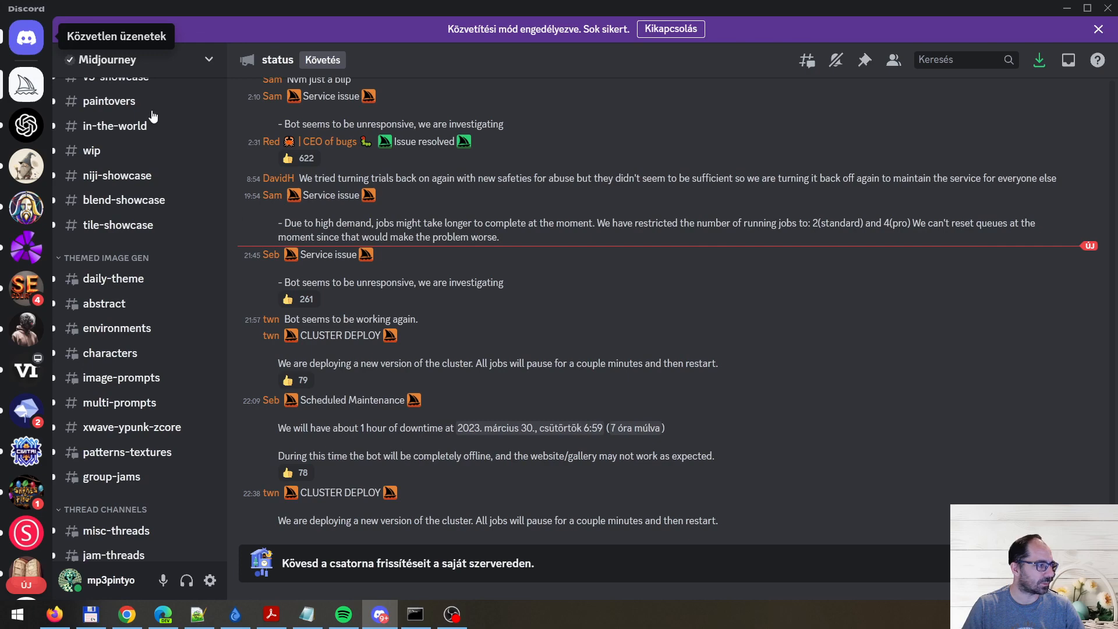
pyautogui.click(26, 37)
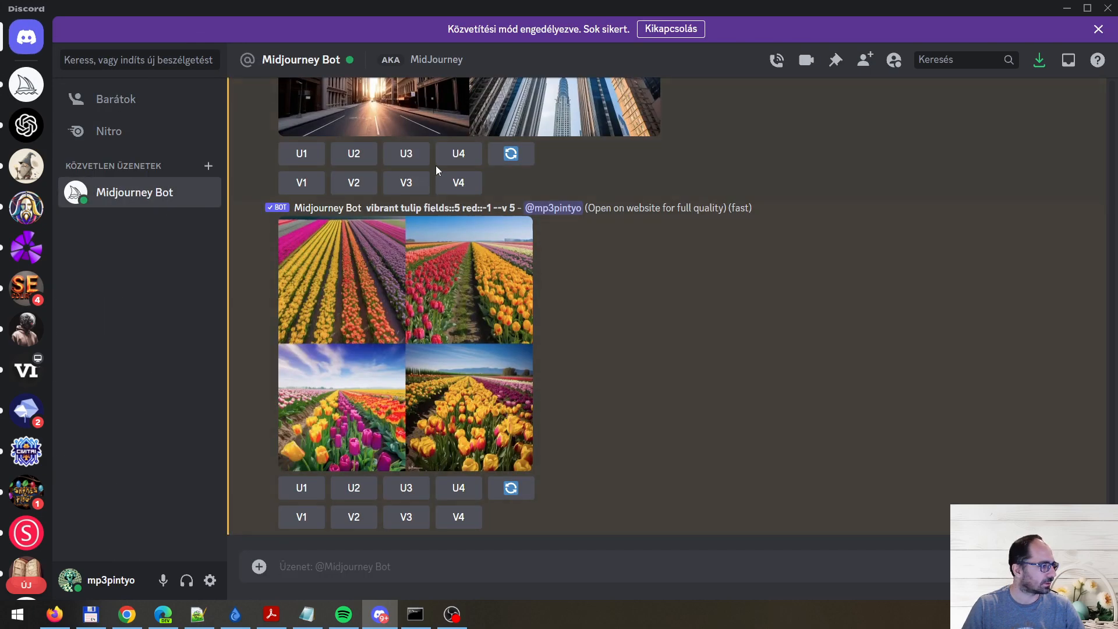
pyautogui.click(26, 85)
pyautogui.scroll(-4, 107, 342)
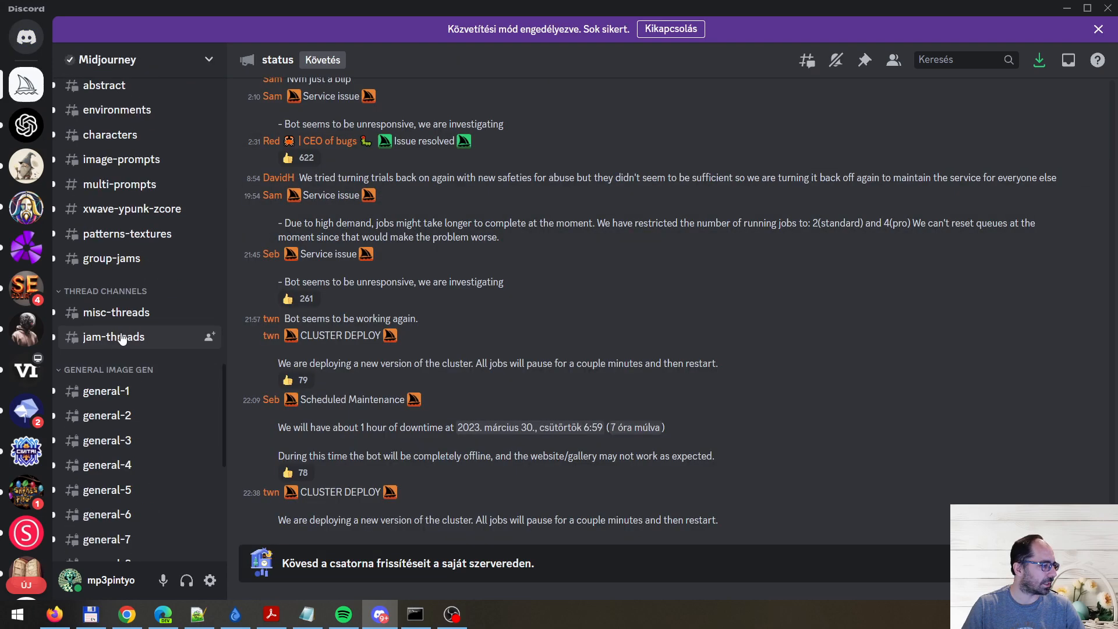
pyautogui.moveTo(136, 436)
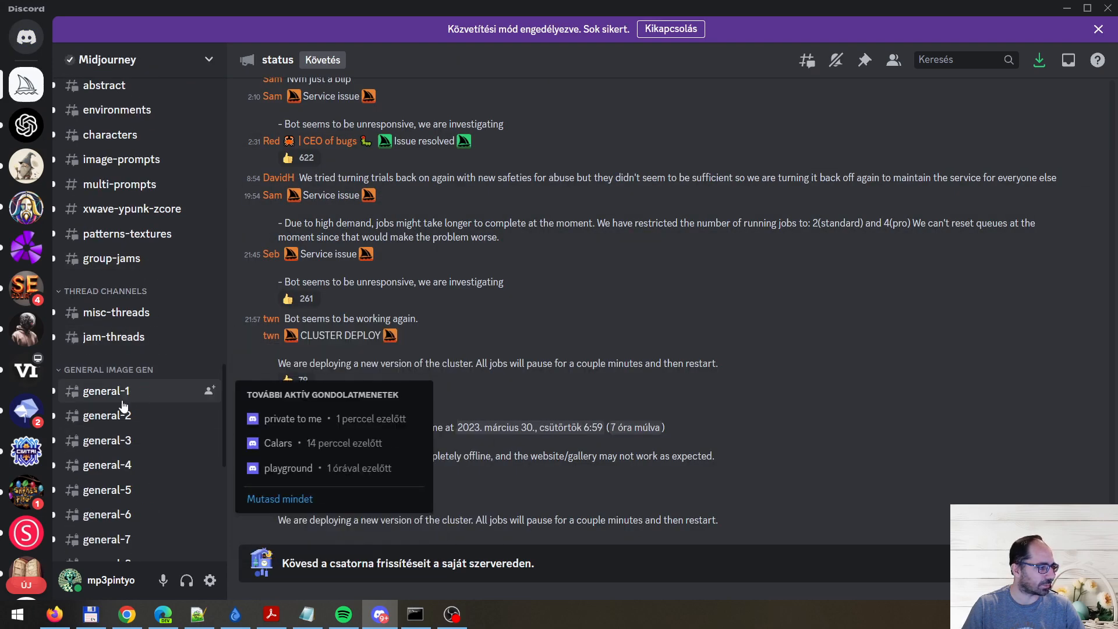
pyautogui.scroll(-3, 140, 391)
pyautogui.moveTo(138, 394)
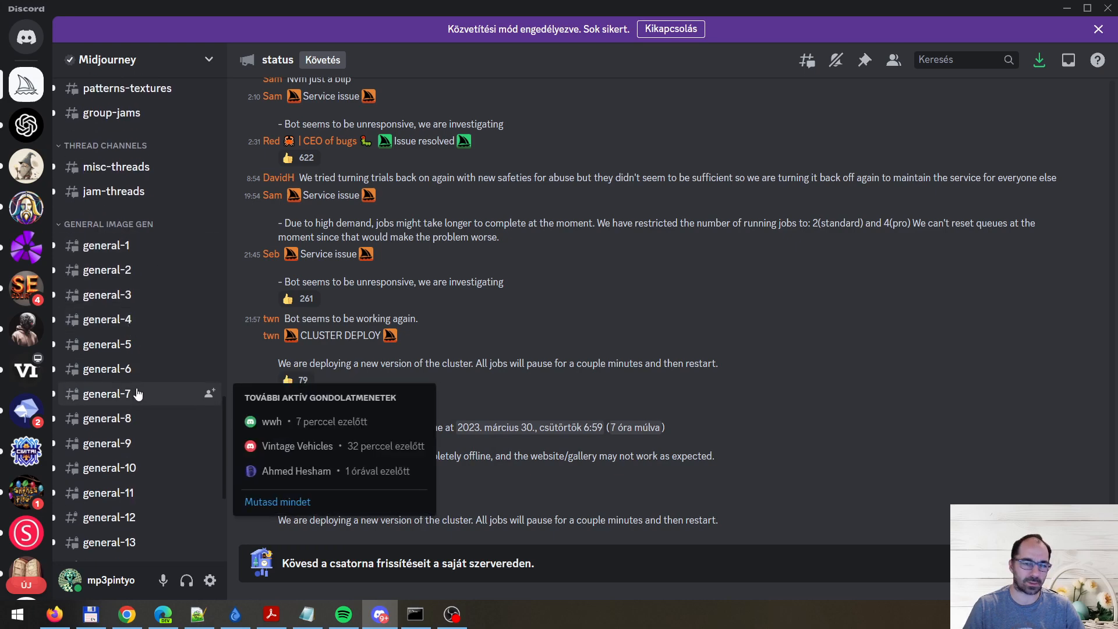
pyautogui.moveTo(207, 331)
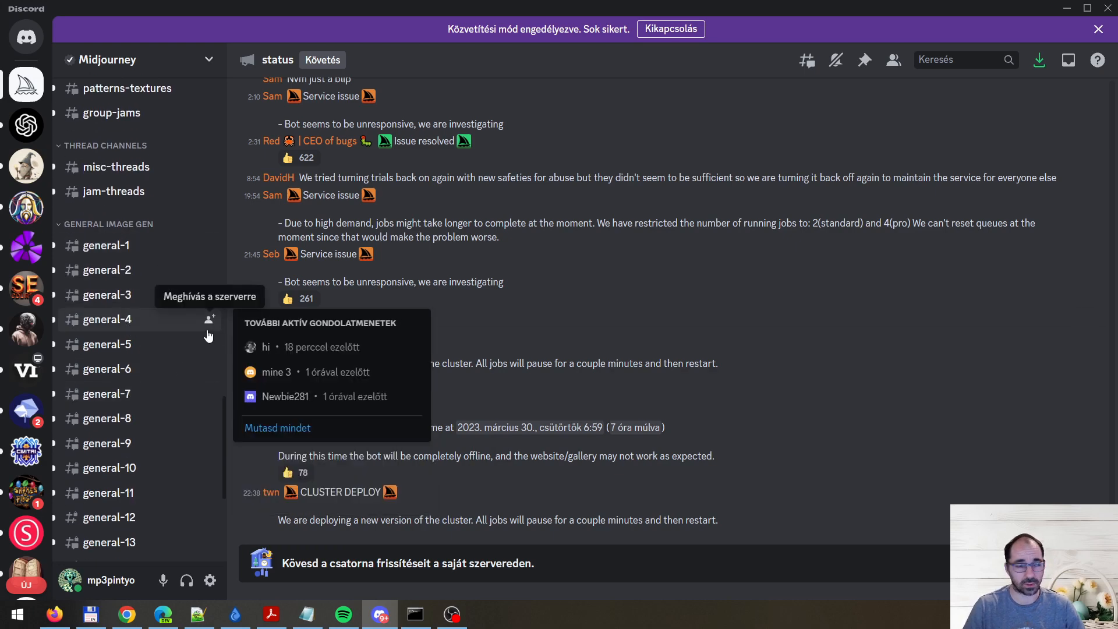
# Step: Look back through the newcomer, chat and showcase channels, and open the multi-prompts channel under Themed Image Gen
pyautogui.scroll(6, 140, 338)
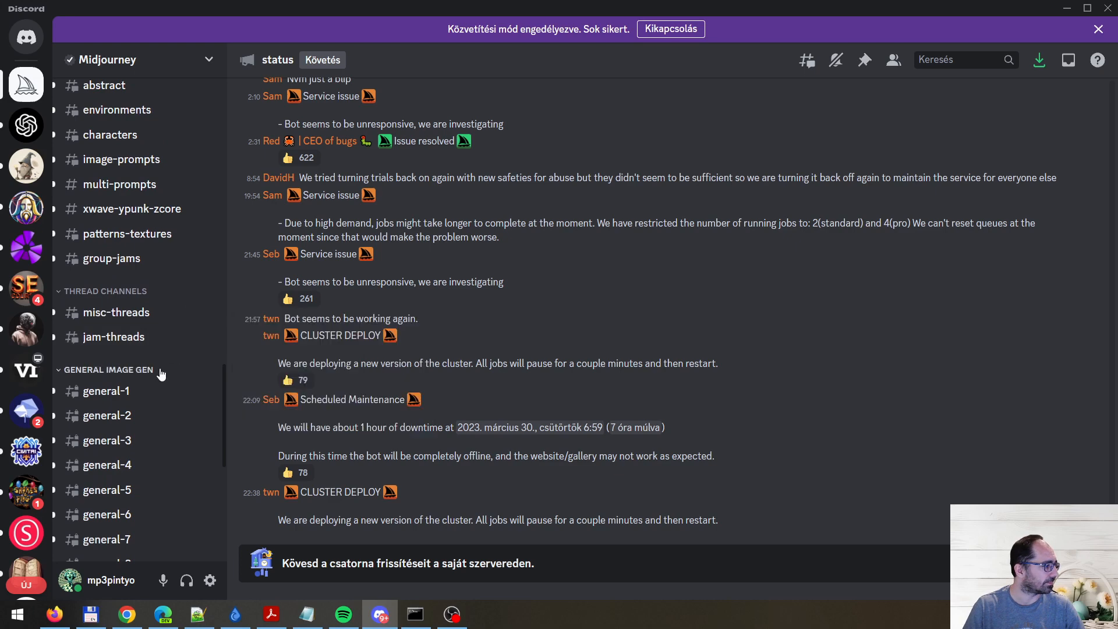
pyautogui.scroll(3, 162, 373)
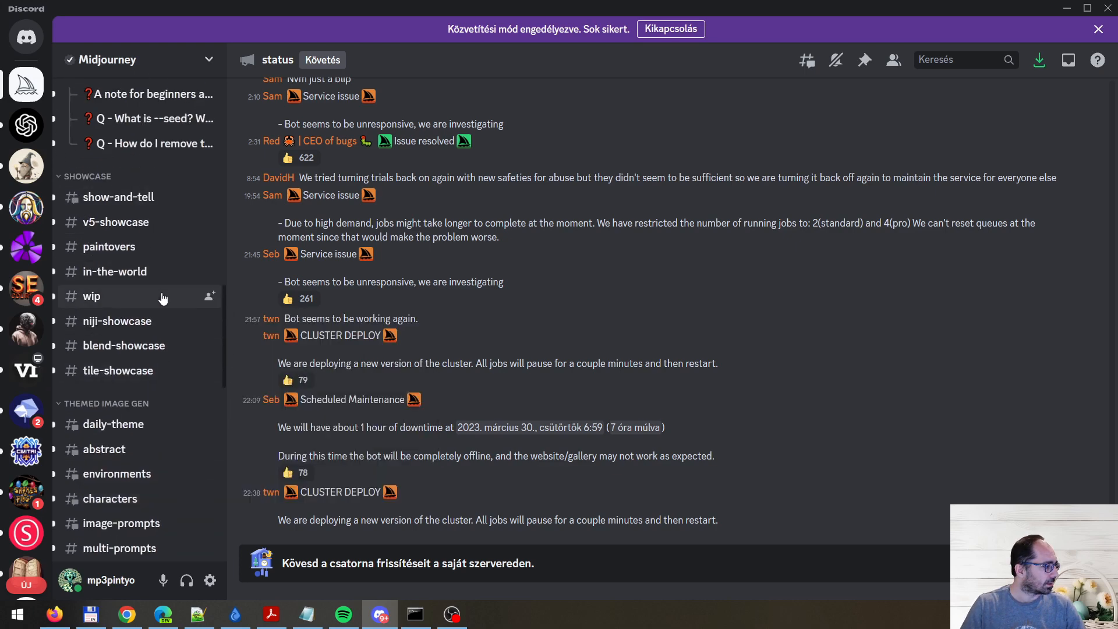
pyautogui.scroll(4, 166, 335)
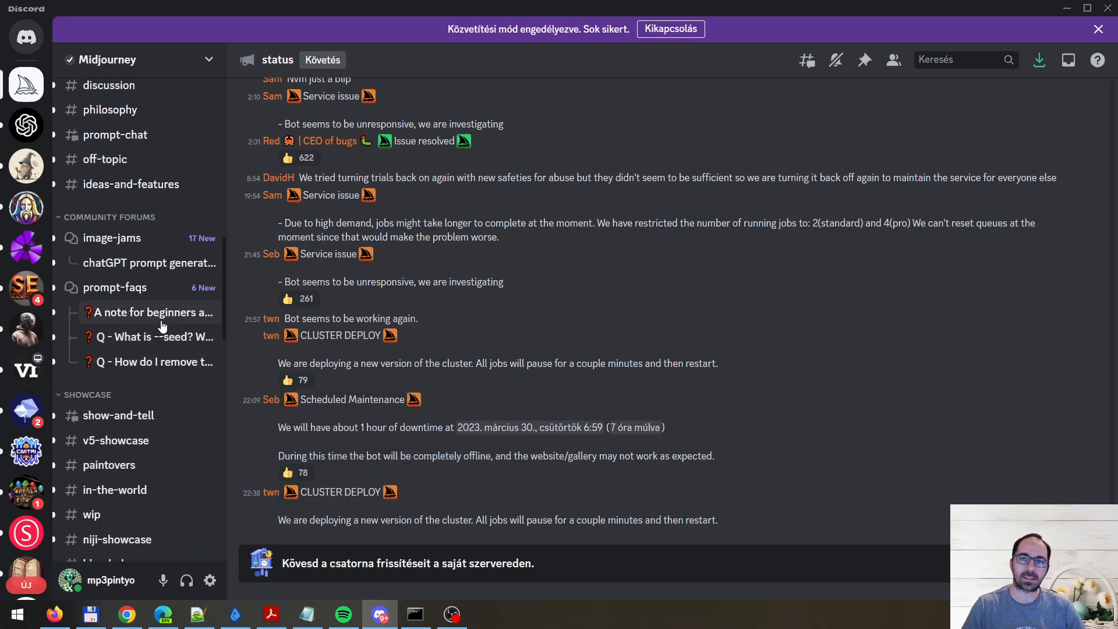
pyautogui.scroll(4, 163, 335)
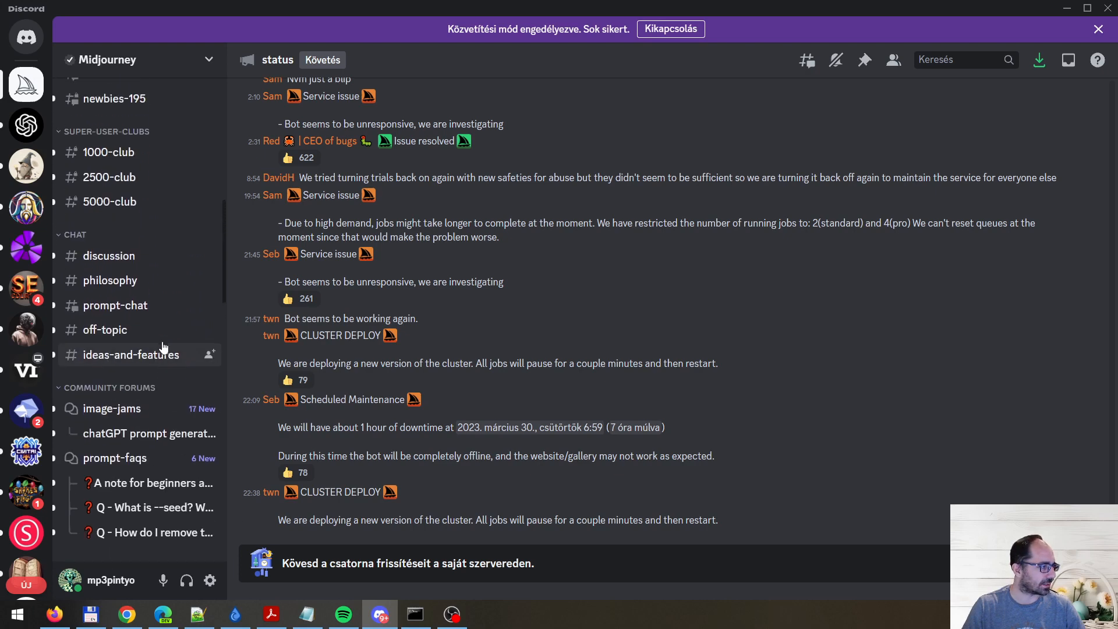
pyautogui.scroll(3, 162, 348)
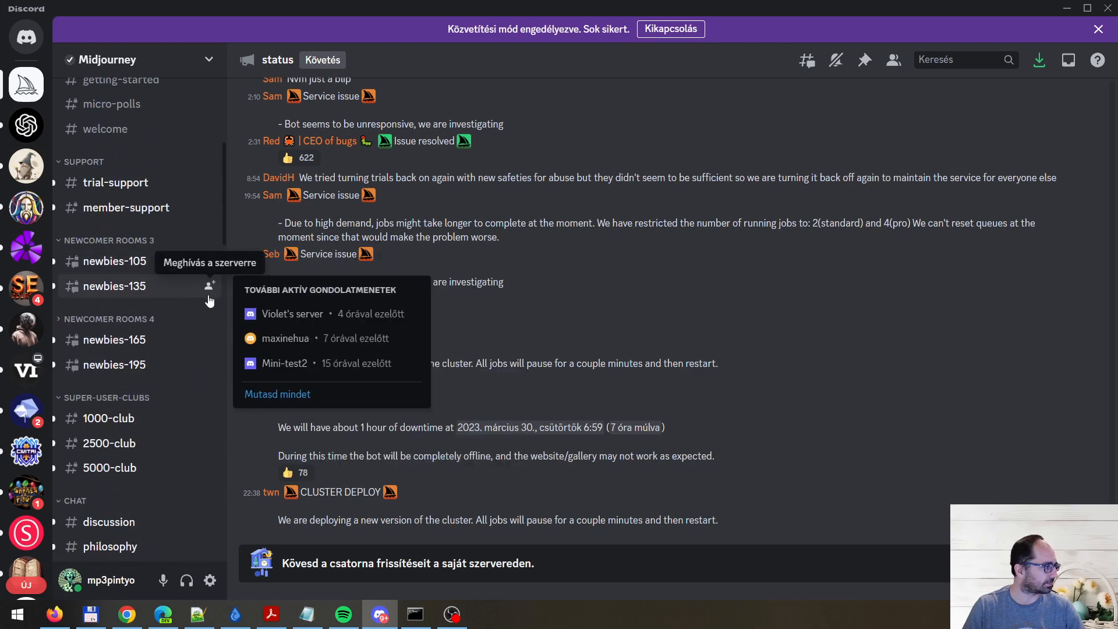
pyautogui.scroll(2, 185, 339)
pyautogui.scroll(-12, 185, 339)
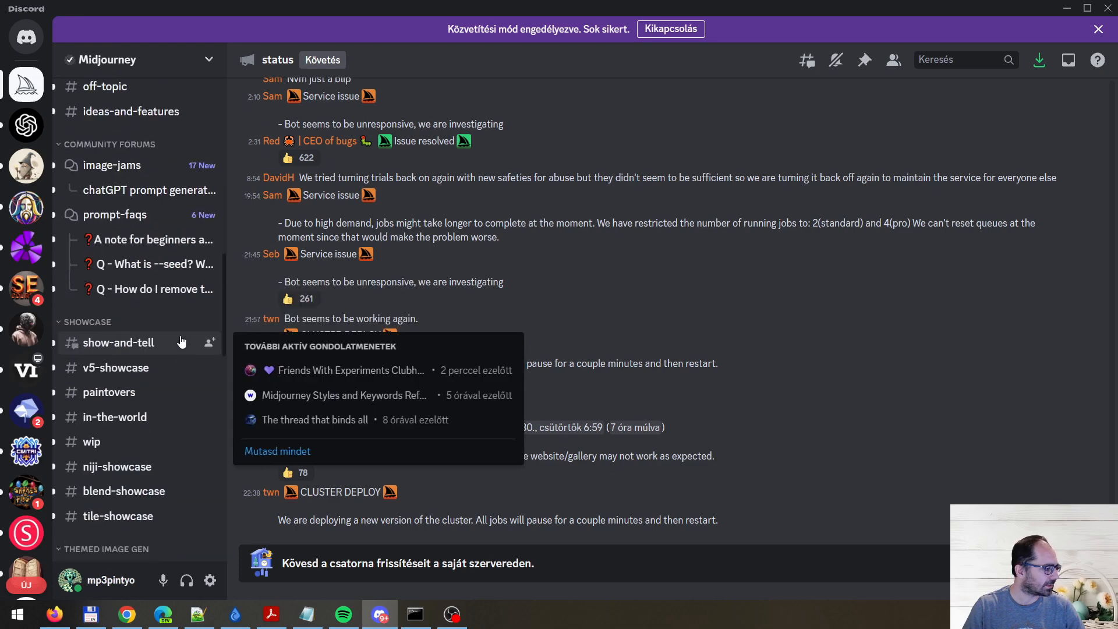
pyautogui.scroll(-5, 181, 342)
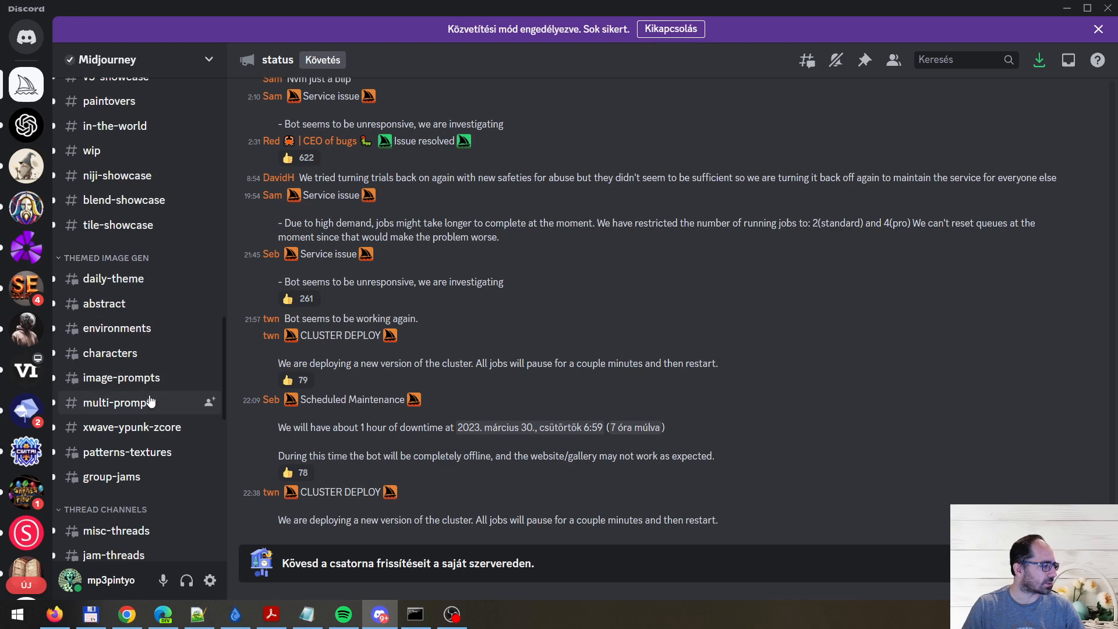
pyautogui.click(165, 404)
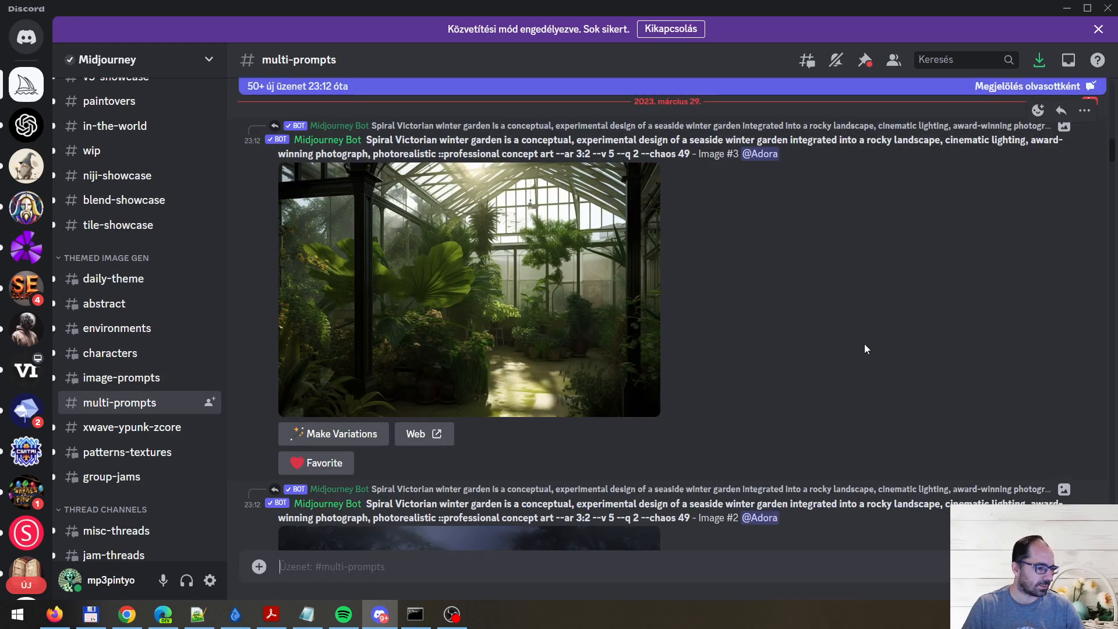
# Step: Examine how :: is used in the newest multi-prompts generations, including the Spiral Victorian winter garden prompts
pyautogui.scroll(-3, 679, 242)
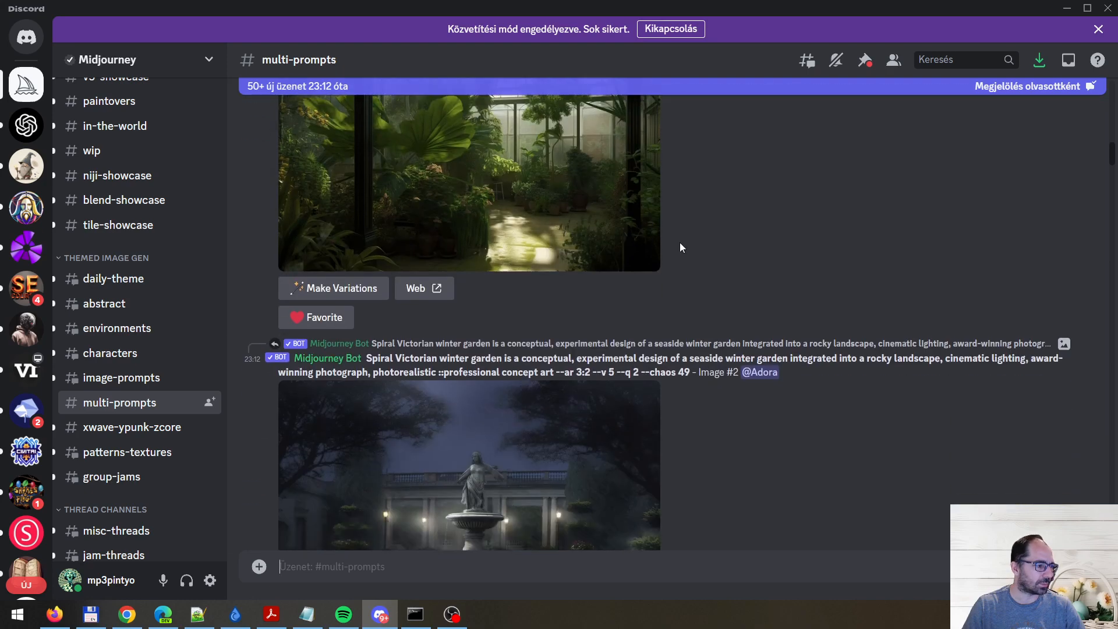
pyautogui.scroll(-3, 722, 289)
pyautogui.moveTo(1111, 159); pyautogui.dragTo(1111, 538)
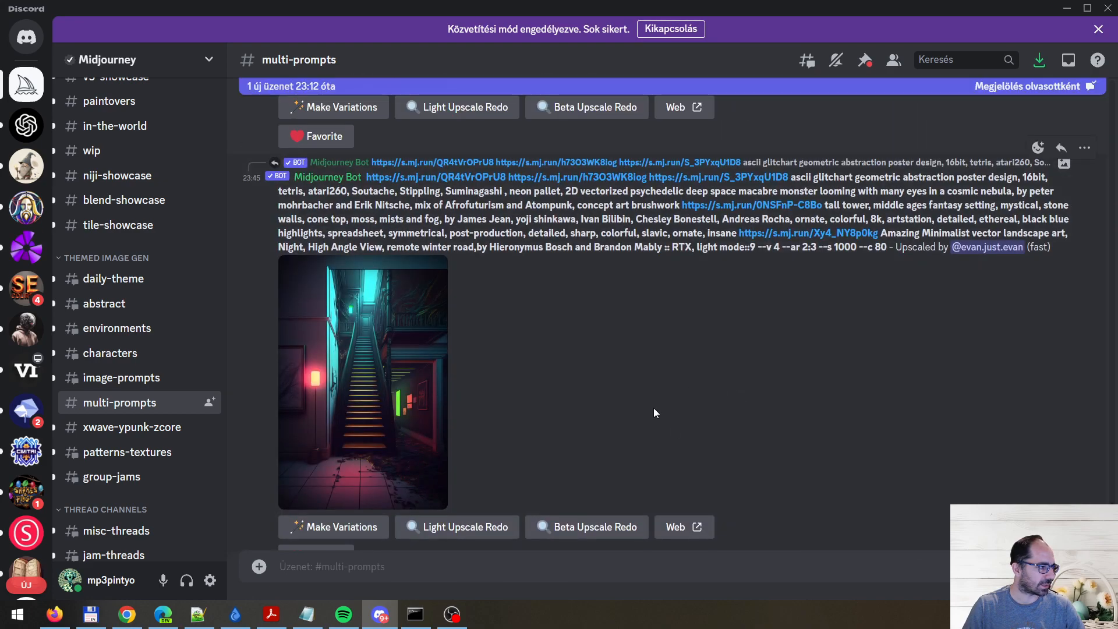
pyautogui.scroll(15, 673, 432)
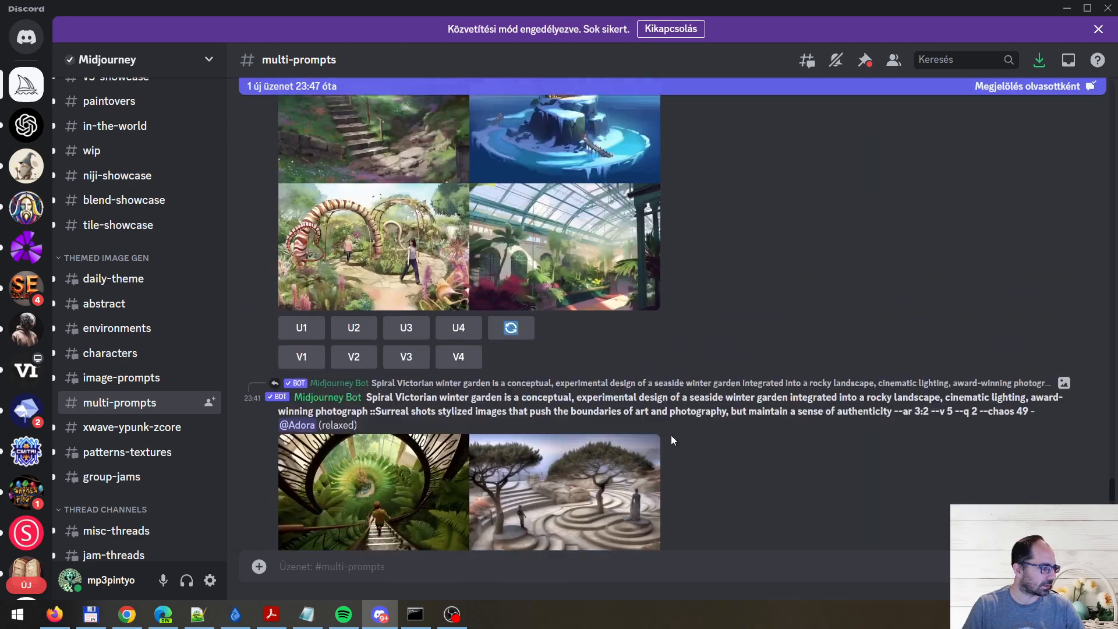
pyautogui.scroll(-2, 671, 440)
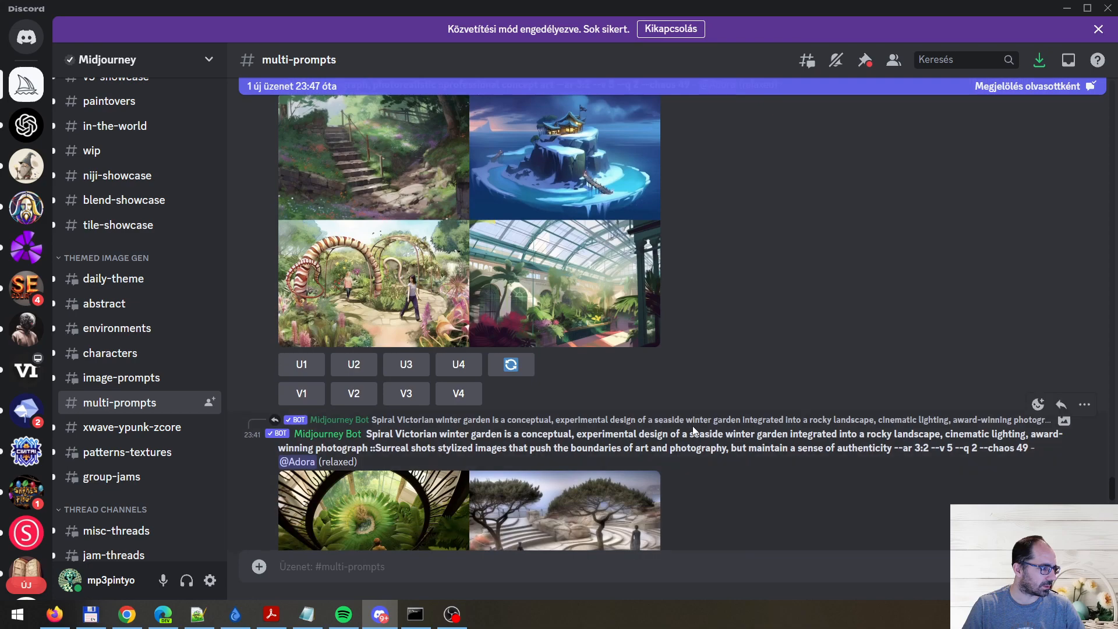
pyautogui.scroll(4, 693, 431)
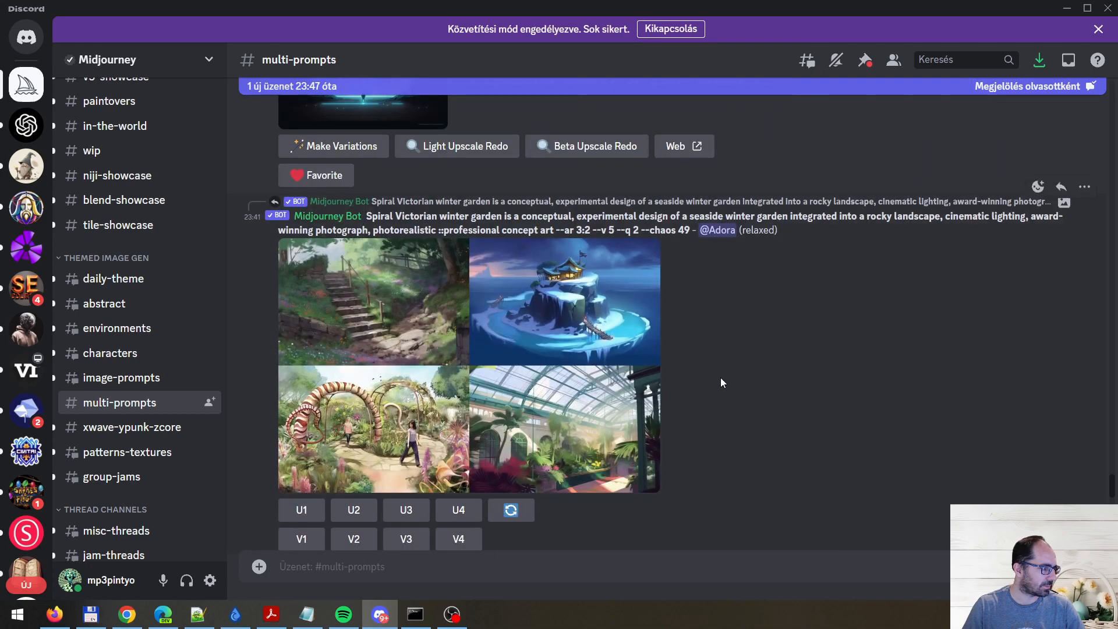
pyautogui.scroll(10, 742, 397)
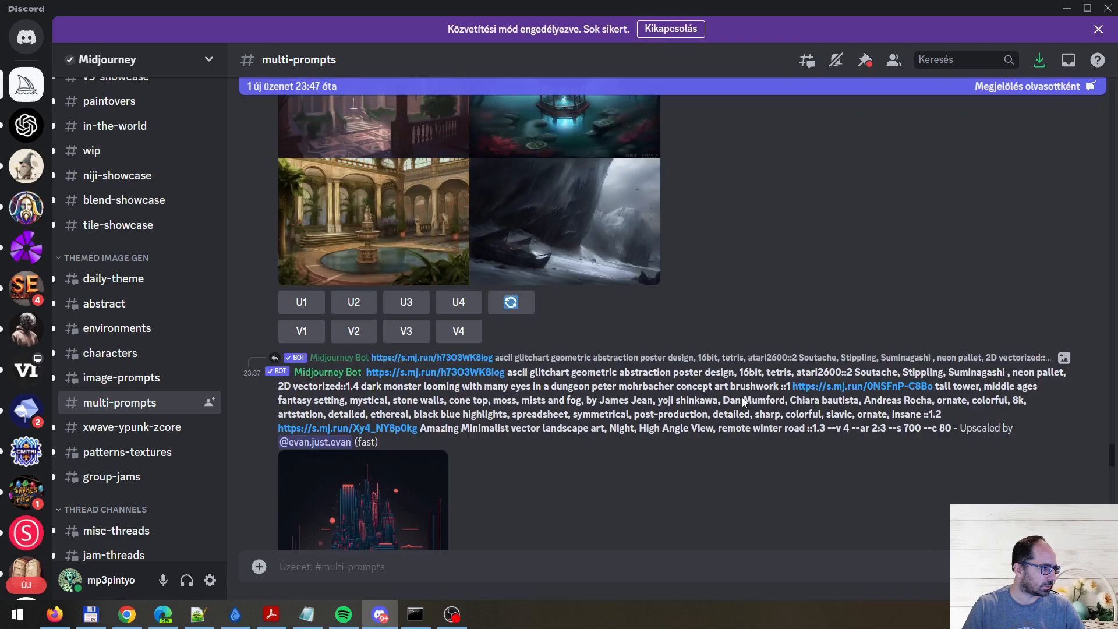
# Step: Examine older prompts in the multi-prompts channel, including the digital light painting one with moss and mushrooms, for their :: separators and weights
pyautogui.scroll(-5, 741, 398)
pyautogui.scroll(10, 741, 397)
pyautogui.scroll(5, 759, 394)
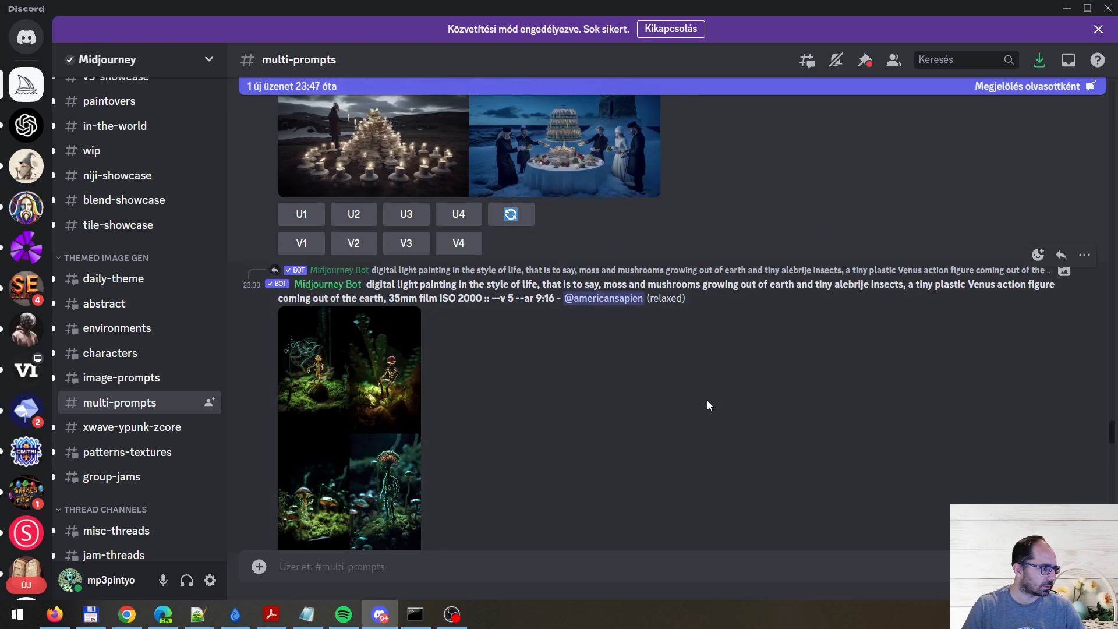
pyautogui.scroll(-1, 708, 400)
pyautogui.scroll(4, 676, 419)
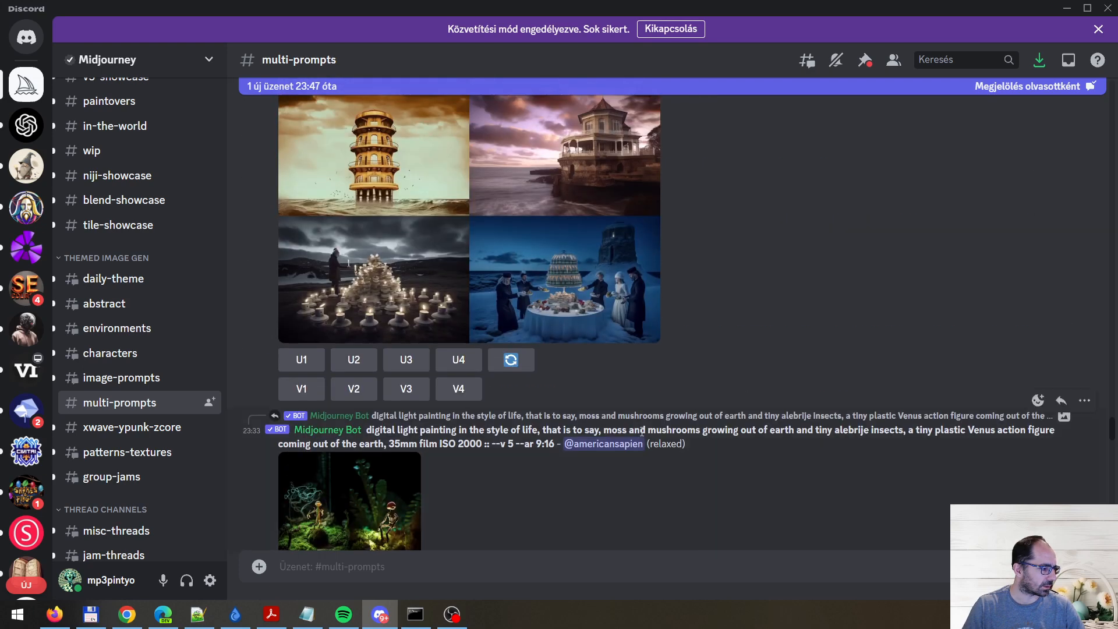
pyautogui.tripleClick(492, 444)
pyautogui.click(558, 471)
pyautogui.scroll(5, 581, 472)
pyautogui.scroll(5, 611, 460)
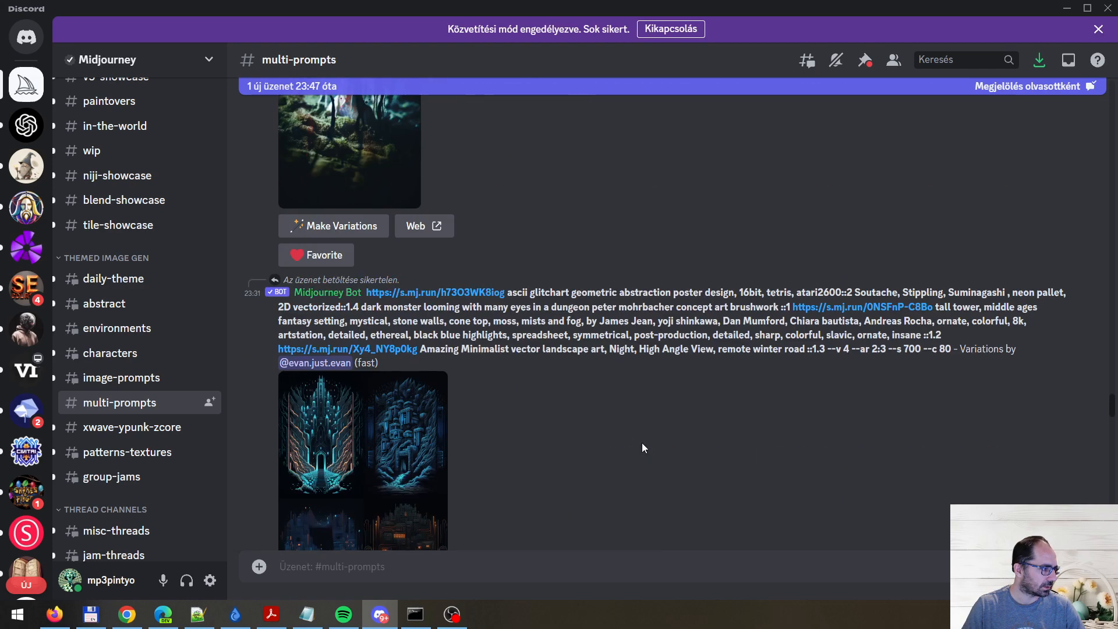
pyautogui.moveTo(1112, 407); pyautogui.dragTo(1114, 256)
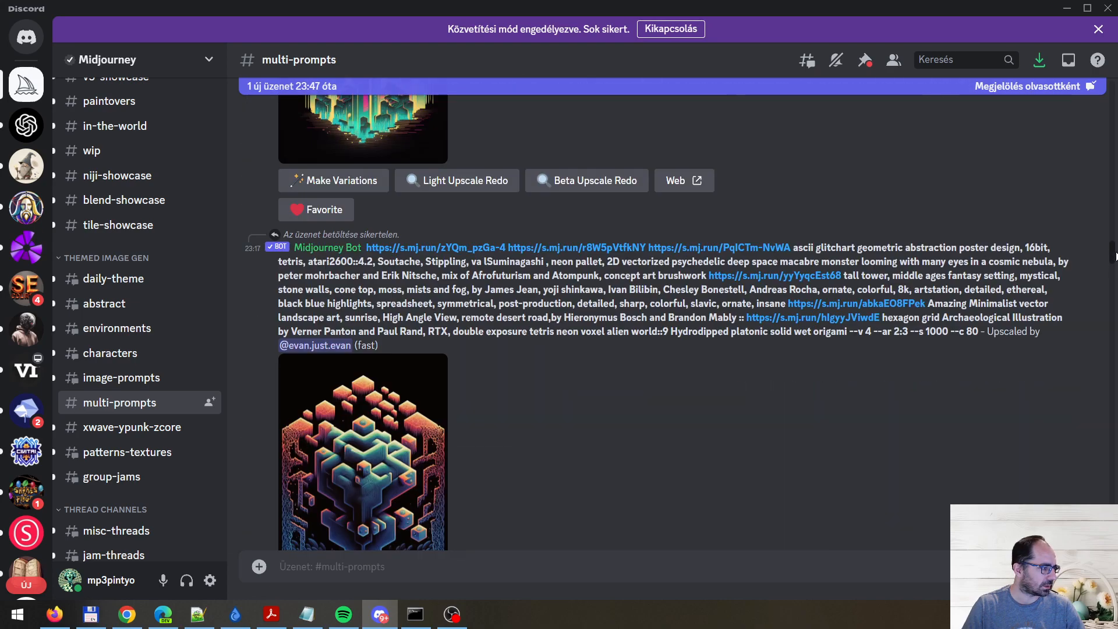
# Step: Return to the Midjourney Bot conversation and examine the fractional :: weights on the painter styles in the "Perfect portrait" prompt
pyautogui.hotkey('alt', 'Tab')
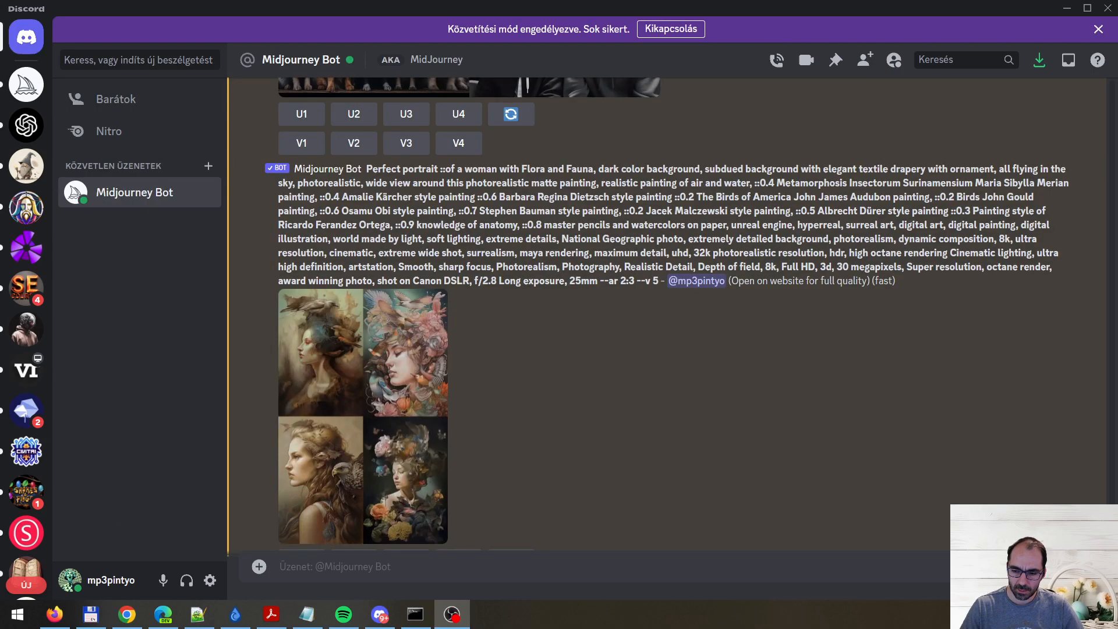
pyautogui.hotkey('alt', 'Tab')
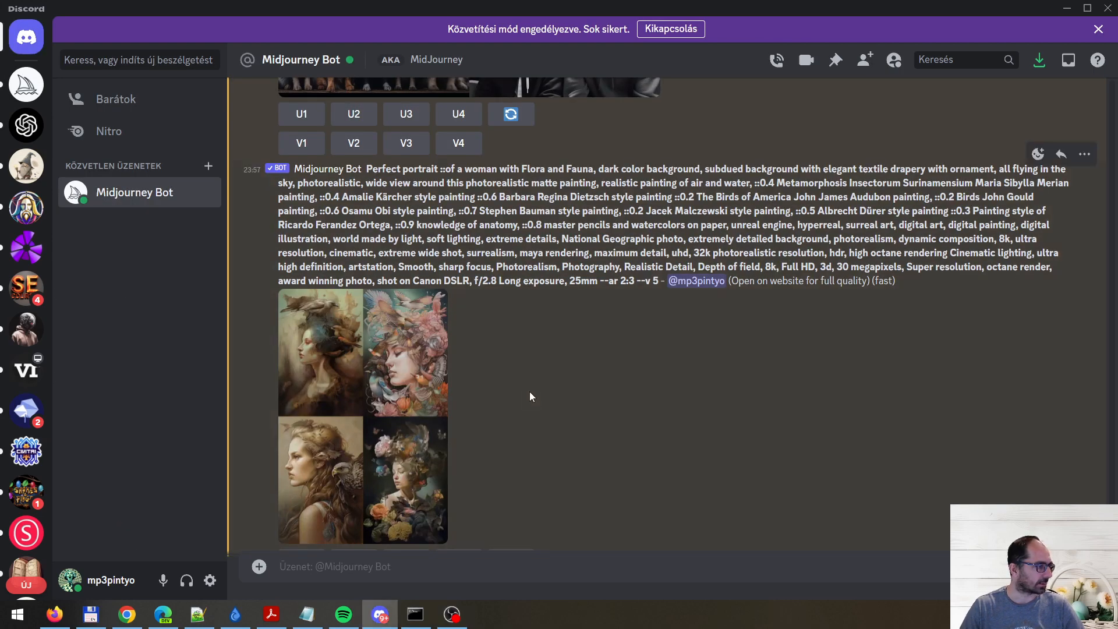
pyautogui.scroll(1, 509, 344)
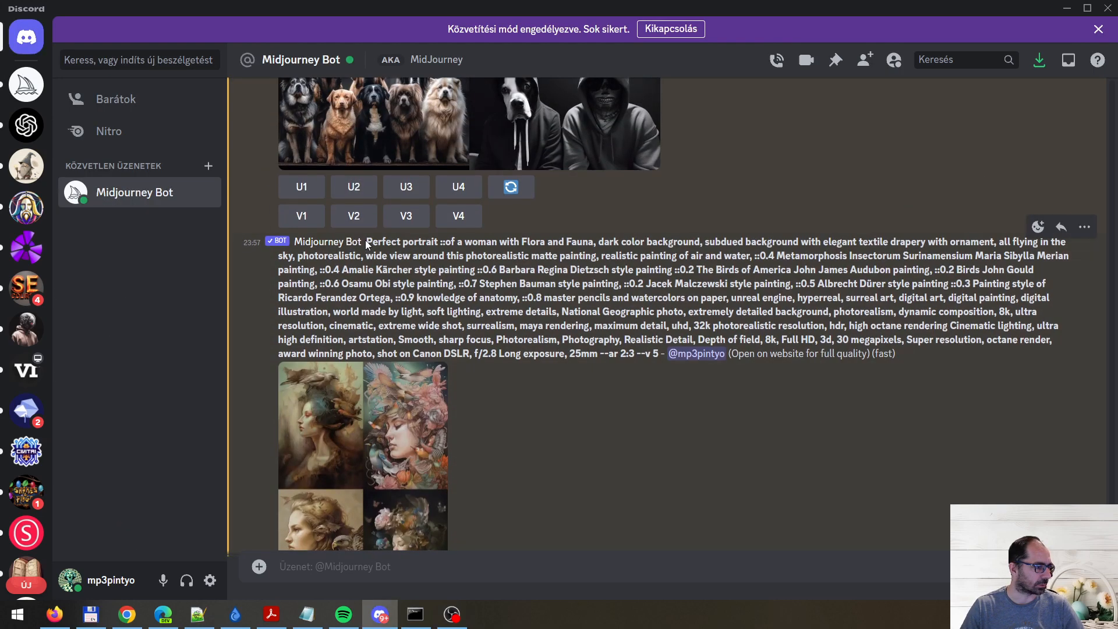
pyautogui.moveTo(366, 242); pyautogui.dragTo(582, 343)
pyautogui.click(516, 260)
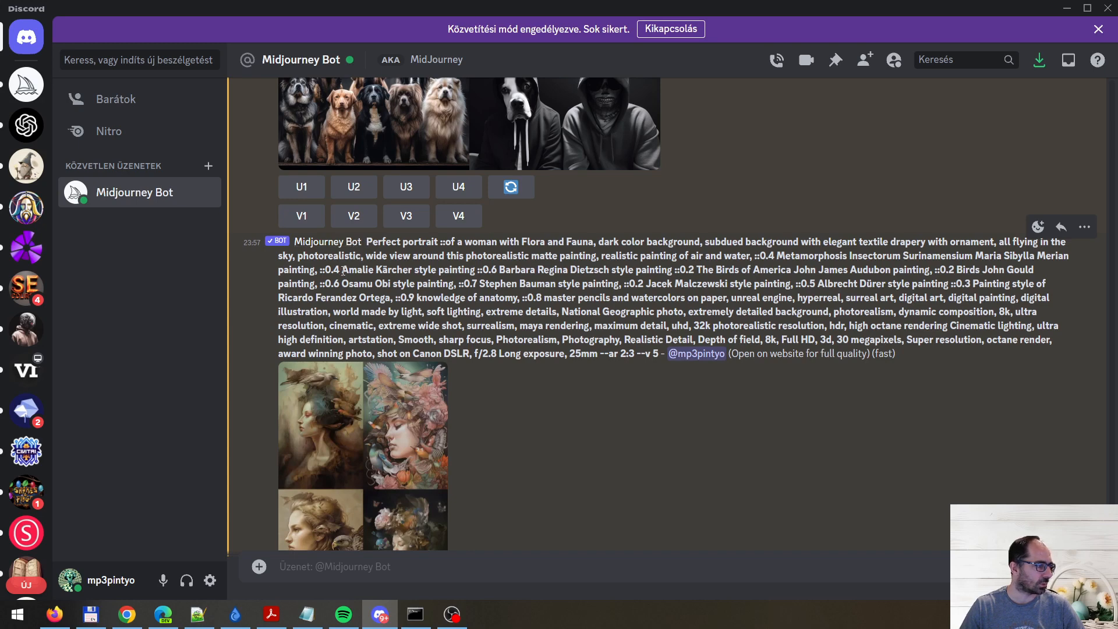
pyautogui.moveTo(344, 271); pyautogui.dragTo(548, 271)
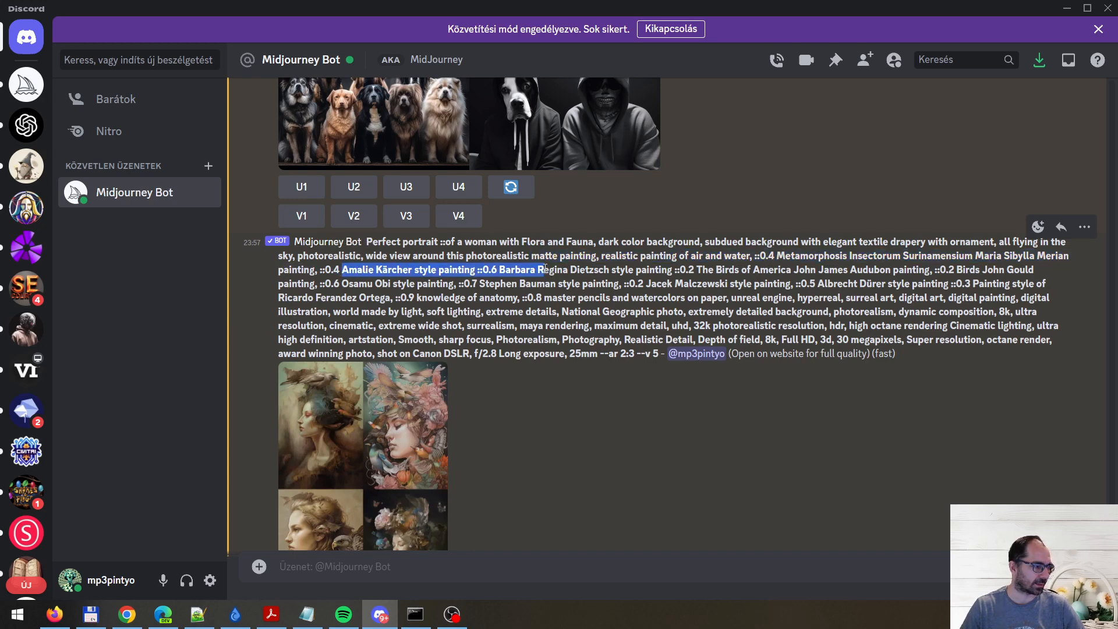
pyautogui.click(679, 268)
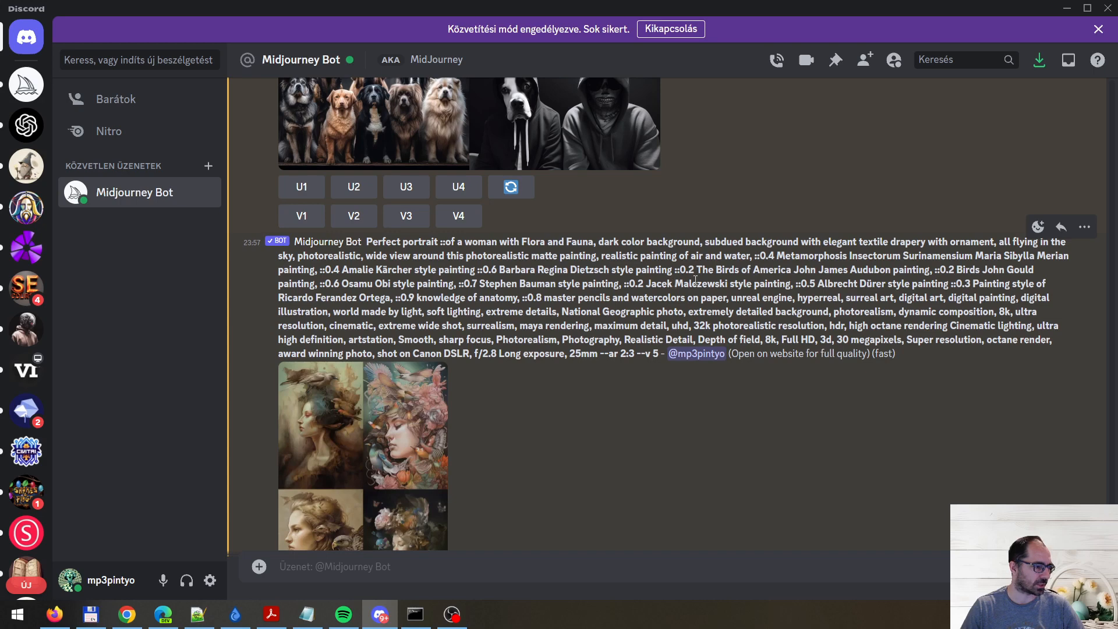
pyautogui.moveTo(502, 270)
pyautogui.mouseDown()
pyautogui.moveTo(676, 269)
pyautogui.moveTo(500, 272)
pyautogui.mouseUp()
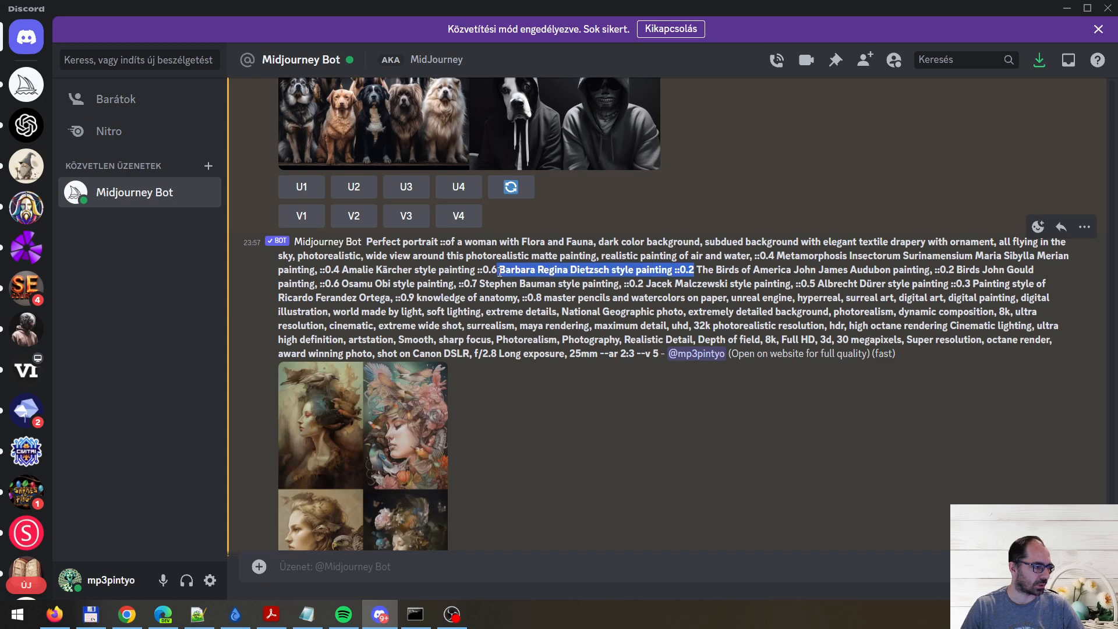
# Step: Examine the :: weights on the John James Audubon, John Gould, Osamu Obi and Stephen Bauman styles in the "Perfect portrait" prompt
pyautogui.click(707, 271)
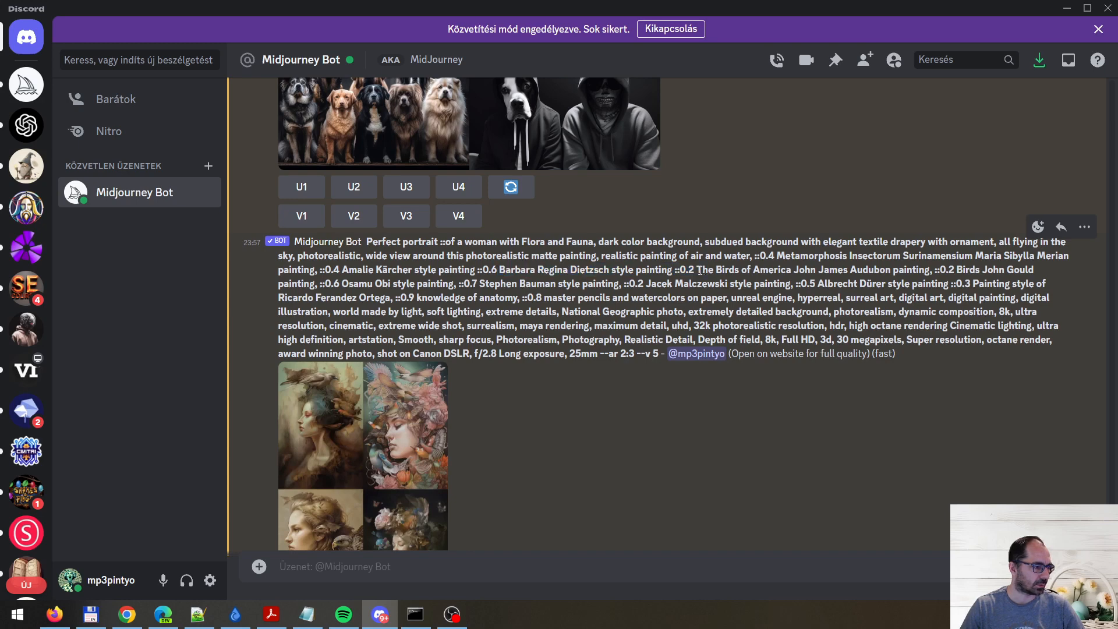
pyautogui.moveTo(698, 271); pyautogui.dragTo(959, 271)
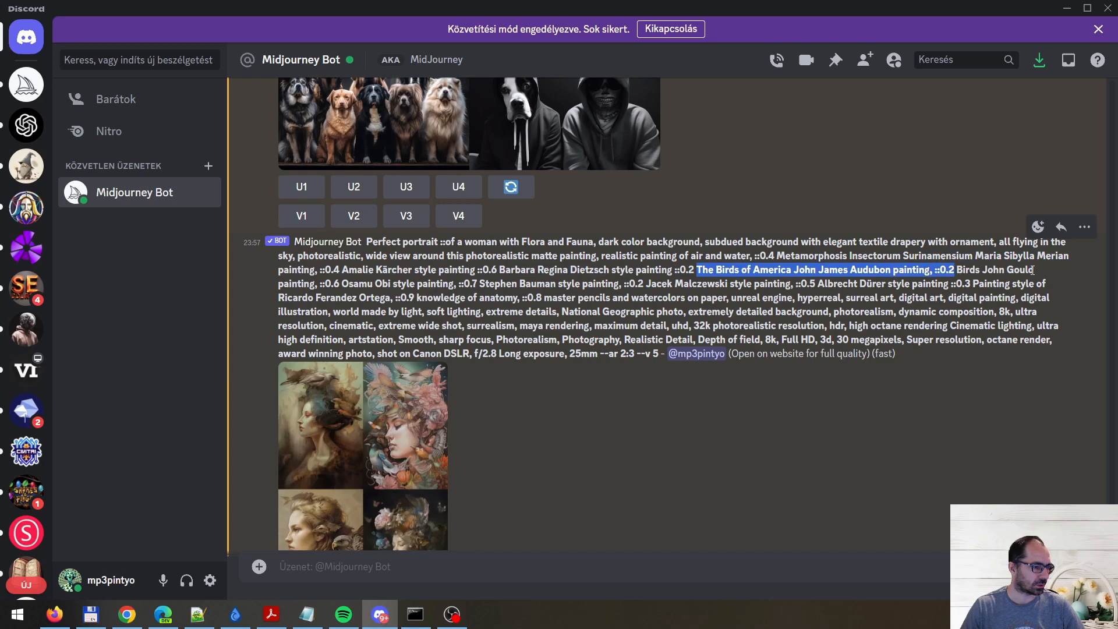
pyautogui.moveTo(960, 271)
pyautogui.mouseDown()
pyautogui.moveTo(1038, 271)
pyautogui.moveTo(316, 286)
pyautogui.mouseUp()
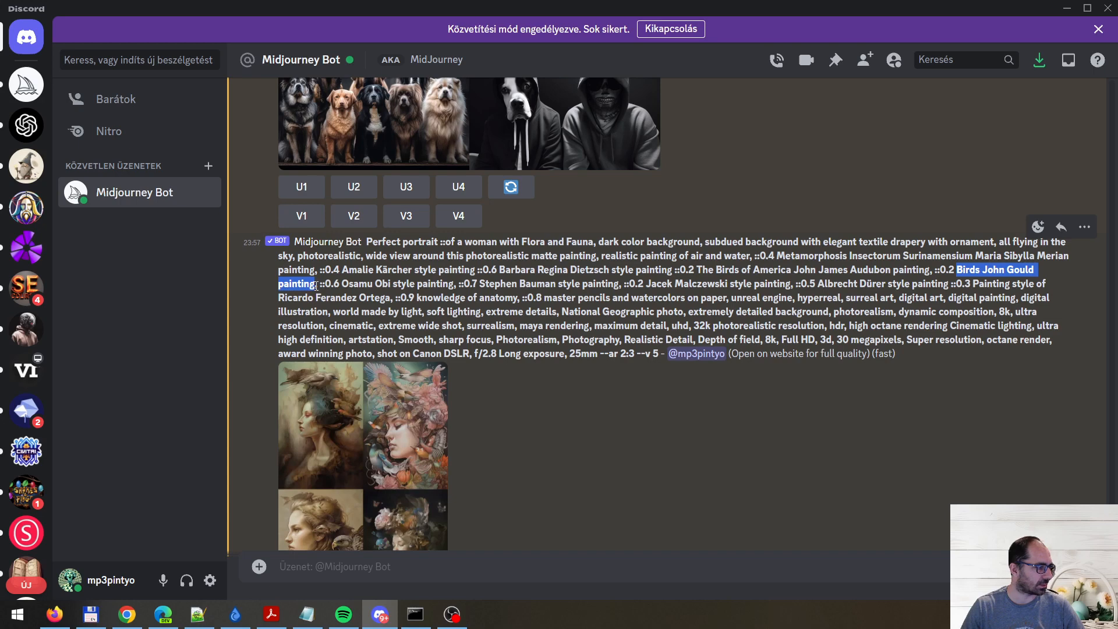
pyautogui.click(363, 284)
pyautogui.moveTo(344, 285); pyautogui.dragTo(645, 282)
pyautogui.click(721, 284)
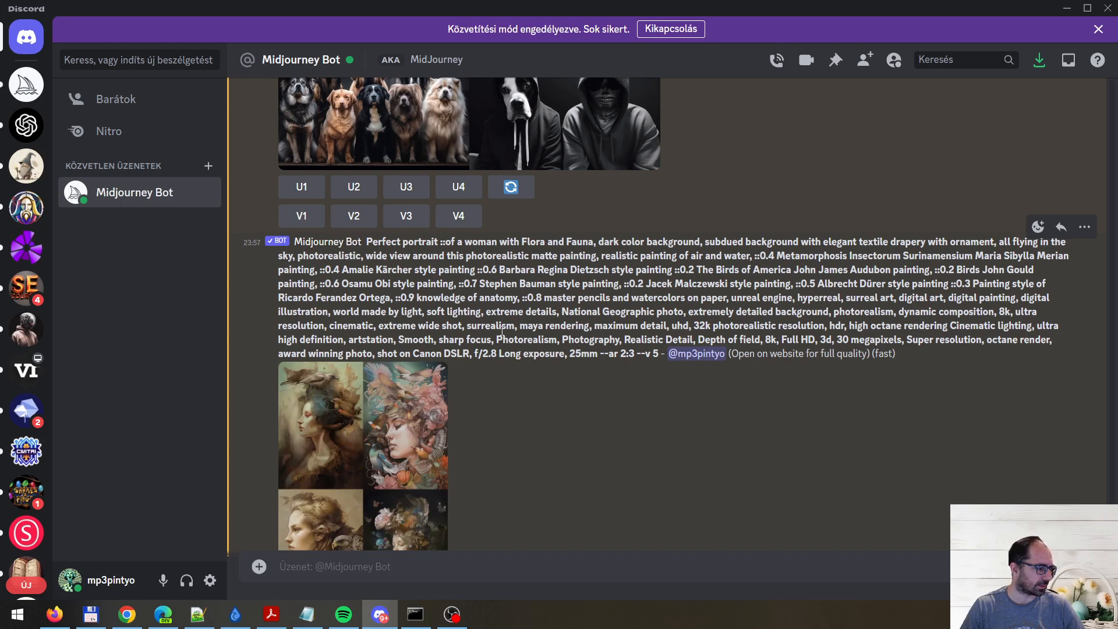
# Step: Examine the rendering and quality keywords closing the "Perfect portrait" prompt, such as maya rendering, 32k photorealistic resolution and hdr
pyautogui.moveTo(500, 325); pyautogui.dragTo(897, 326)
pyautogui.click(997, 316)
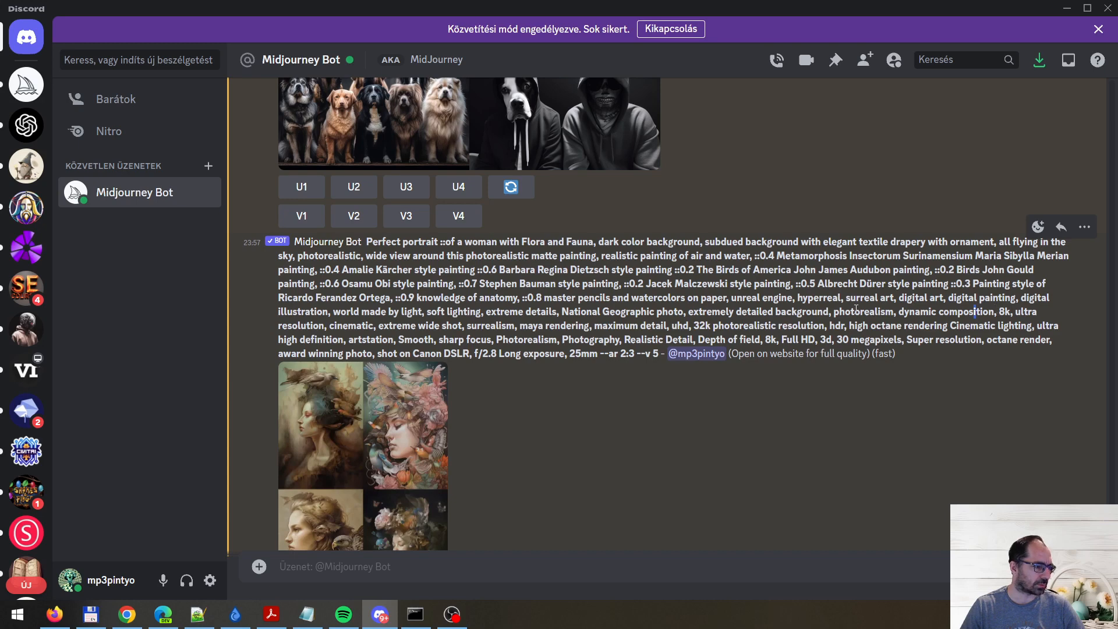
pyautogui.click(997, 312)
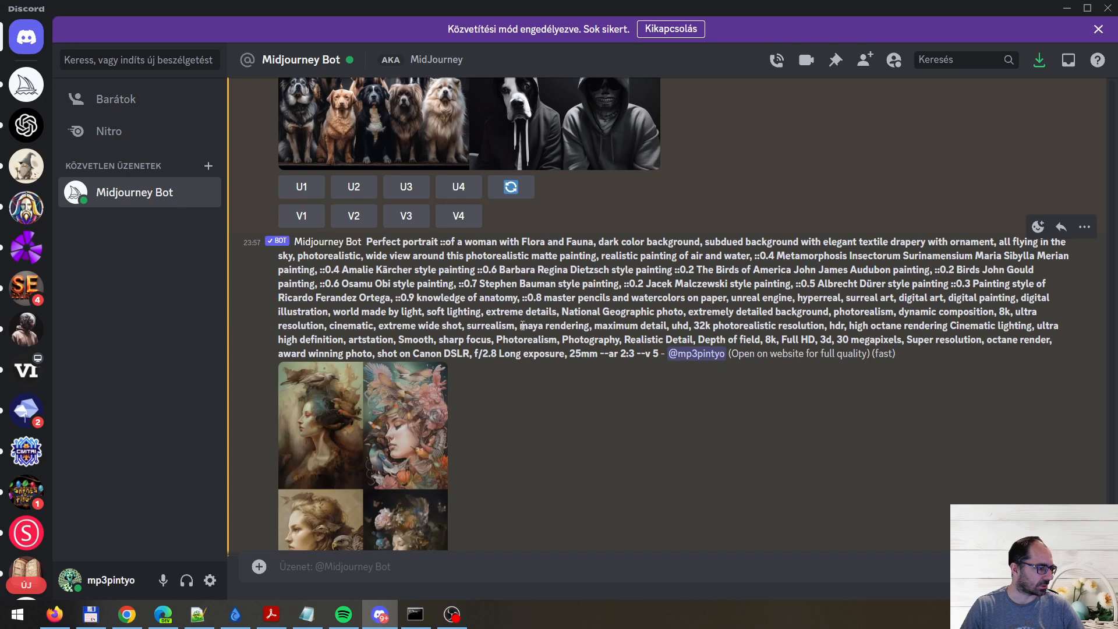
pyautogui.moveTo(671, 325); pyautogui.dragTo(783, 338)
pyautogui.click(780, 339)
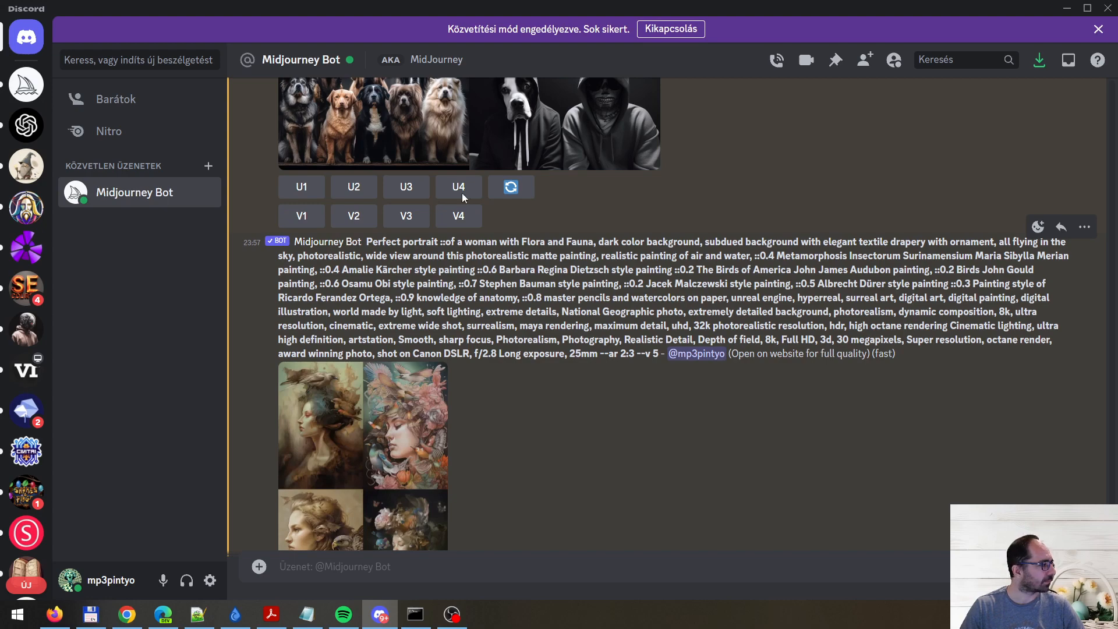
# Step: Open the Midjourney server's prompt-faqs note on 'rendering' words and highlight its warning about using them with --v 5
pyautogui.click(21, 83)
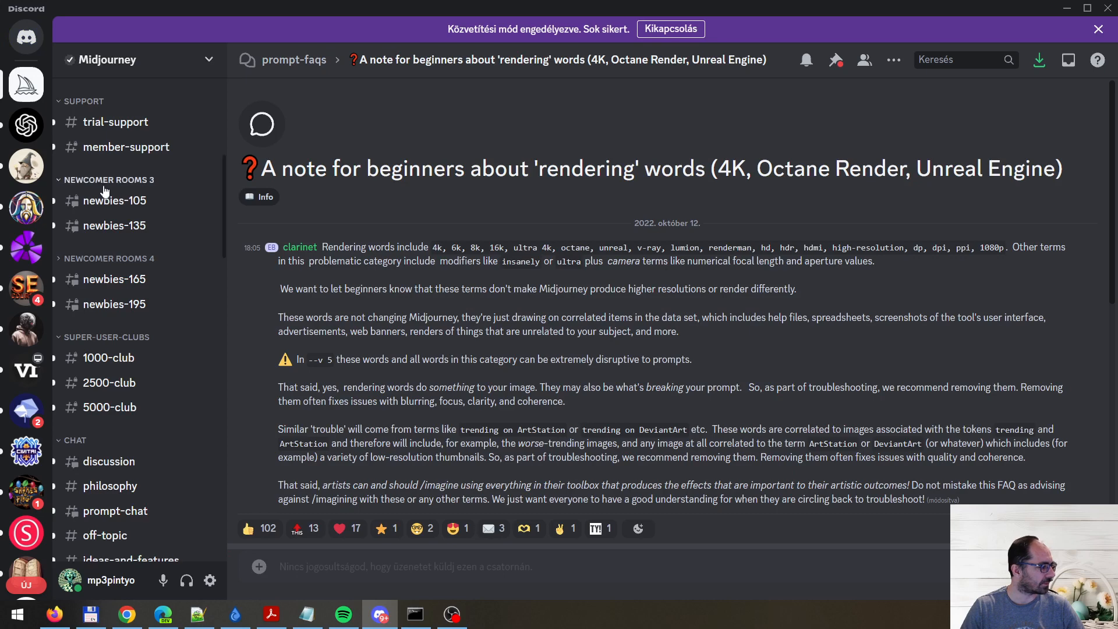
pyautogui.scroll(-1, 145, 303)
pyautogui.scroll(-6, 145, 302)
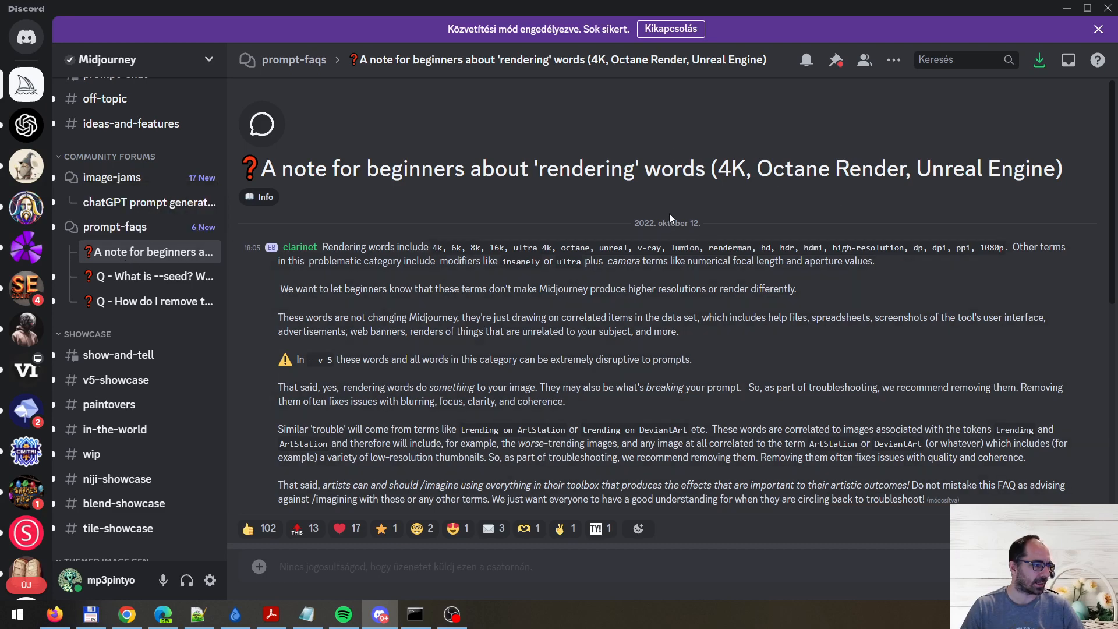
pyautogui.scroll(-2, 686, 251)
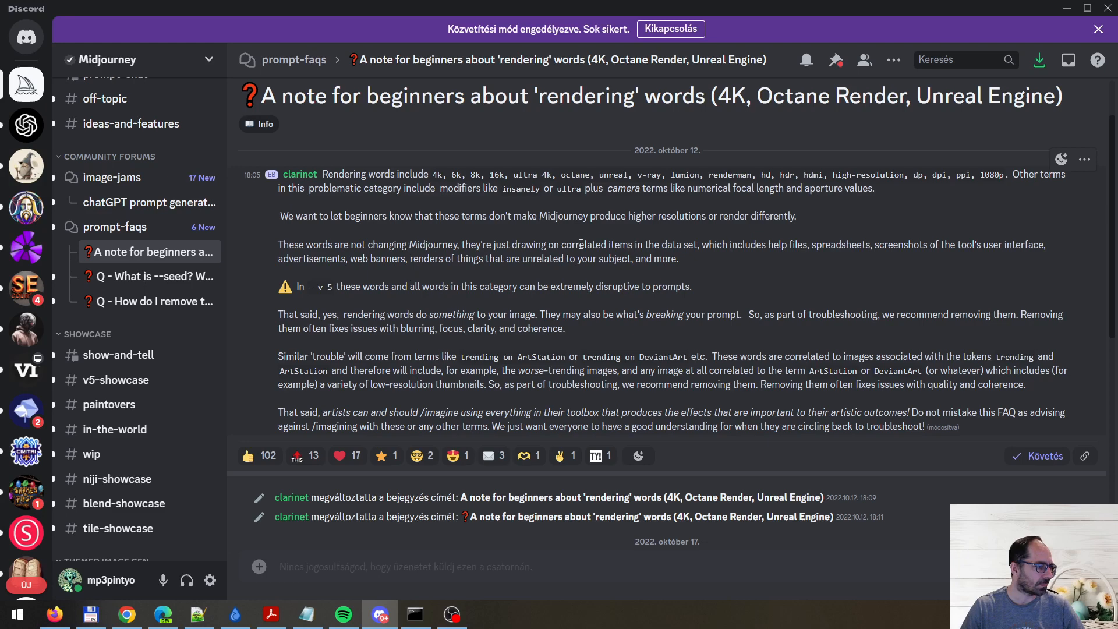
pyautogui.tripleClick(463, 298)
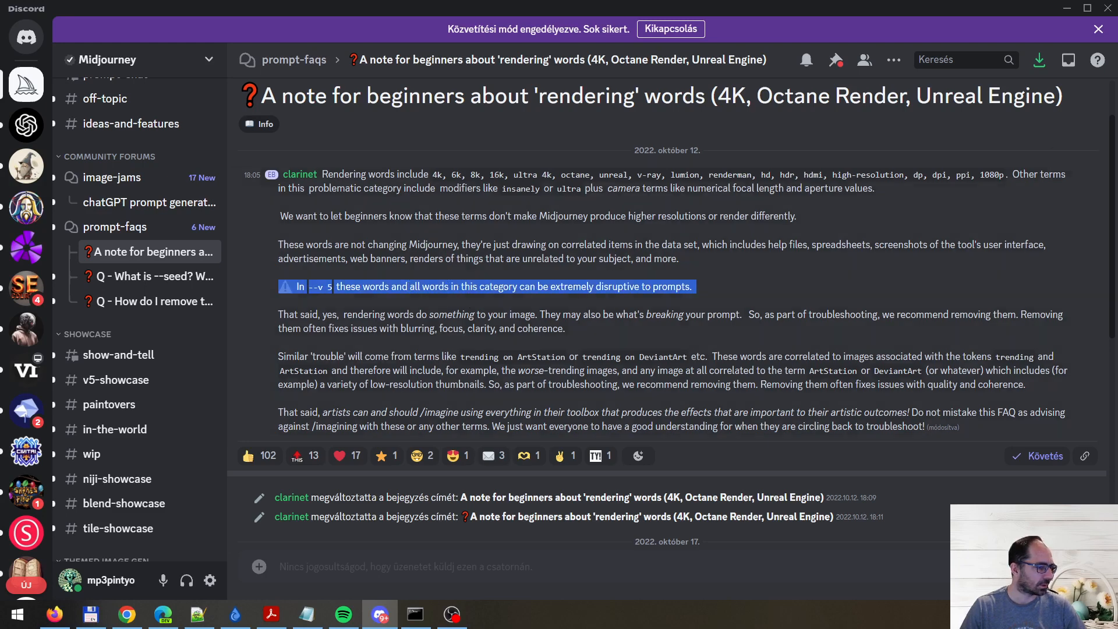
pyautogui.hotkey('alt', 'Tab')
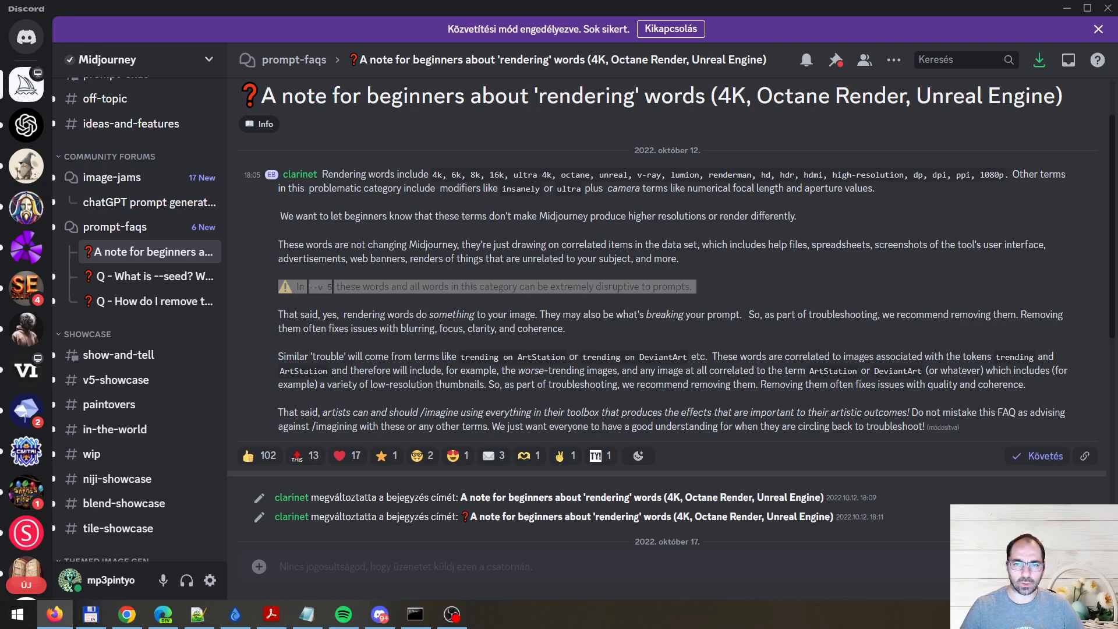
# Step: Examine the note's paragraph on 'trending on ArtStation' and 'trending on DeviantArt', highlighting both terms
pyautogui.click(718, 288)
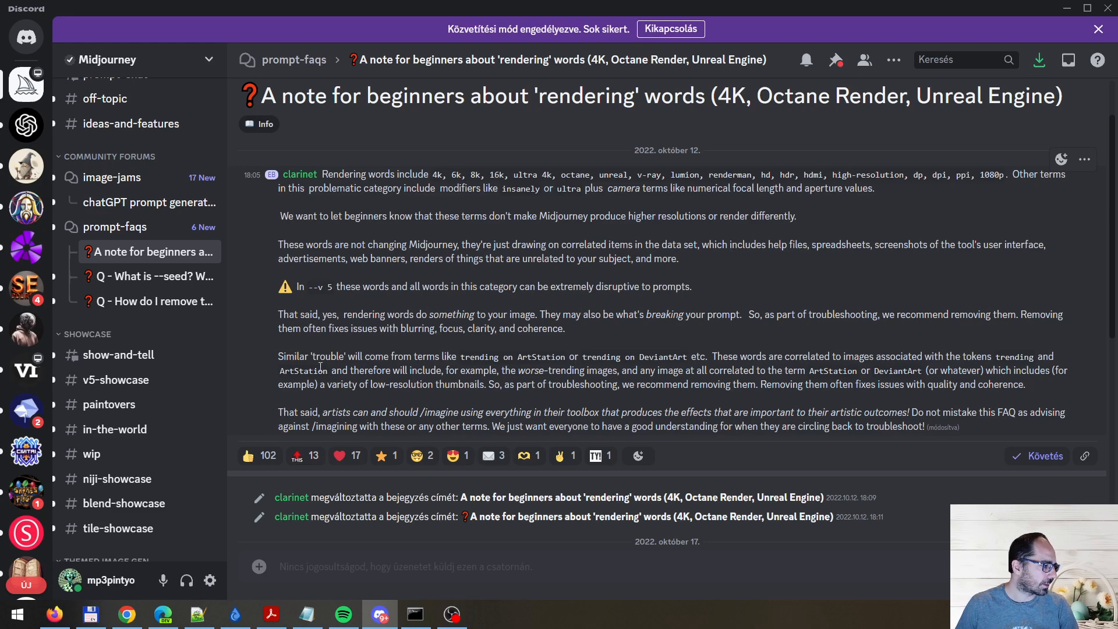
pyautogui.moveTo(279, 357); pyautogui.dragTo(1030, 386)
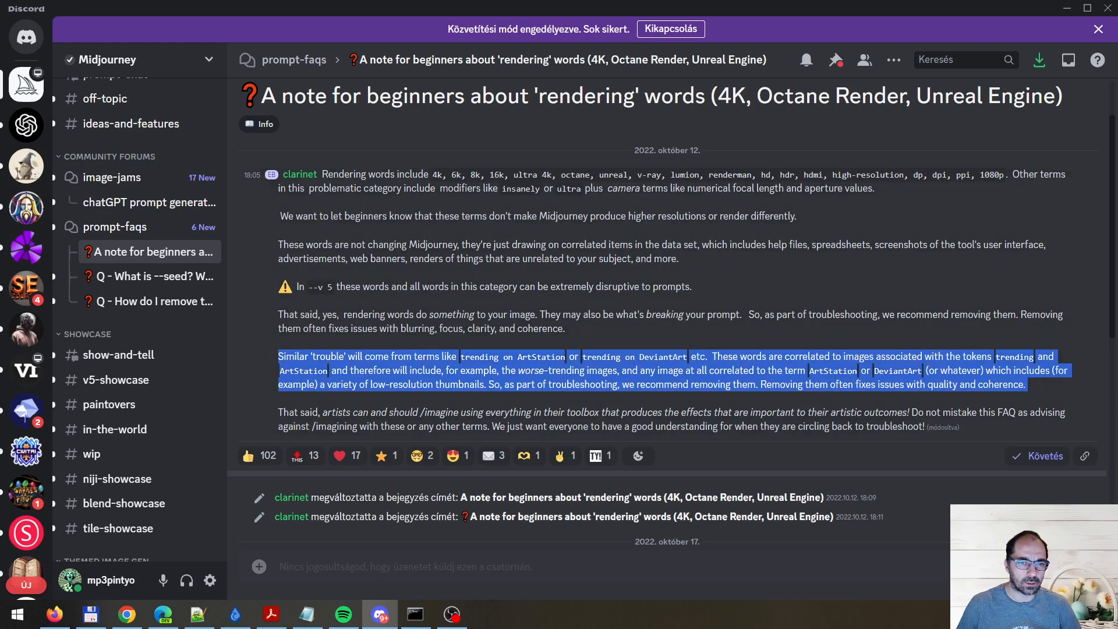
pyautogui.hotkey('alt', 'Tab')
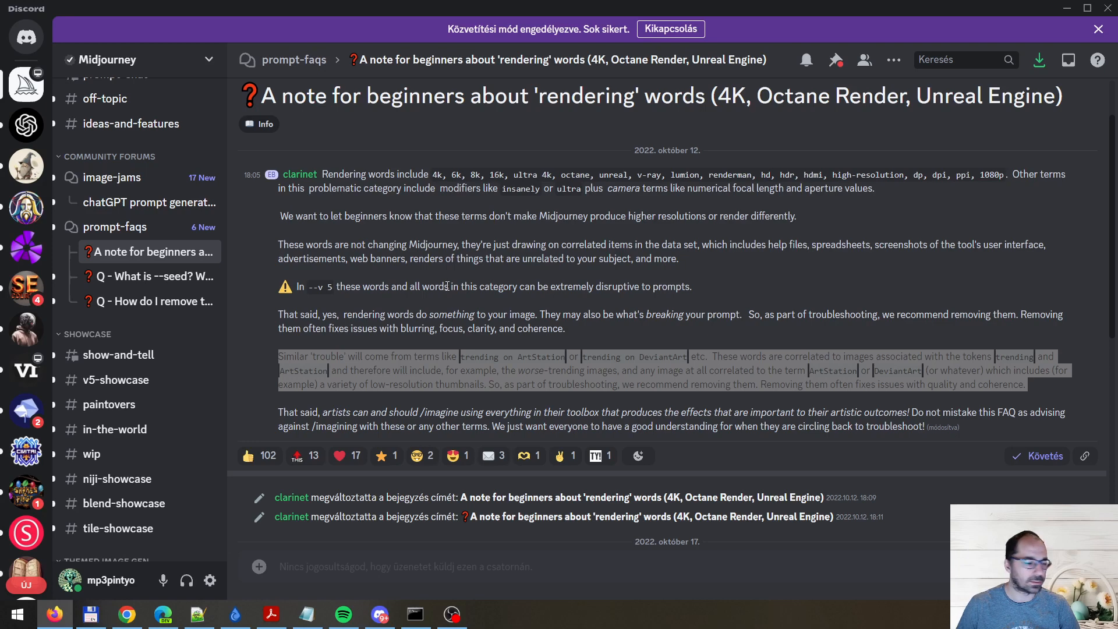
pyautogui.click(444, 385)
pyautogui.moveTo(518, 356); pyautogui.dragTo(586, 357)
pyautogui.click(583, 357)
pyautogui.click(688, 358)
pyautogui.click(586, 357)
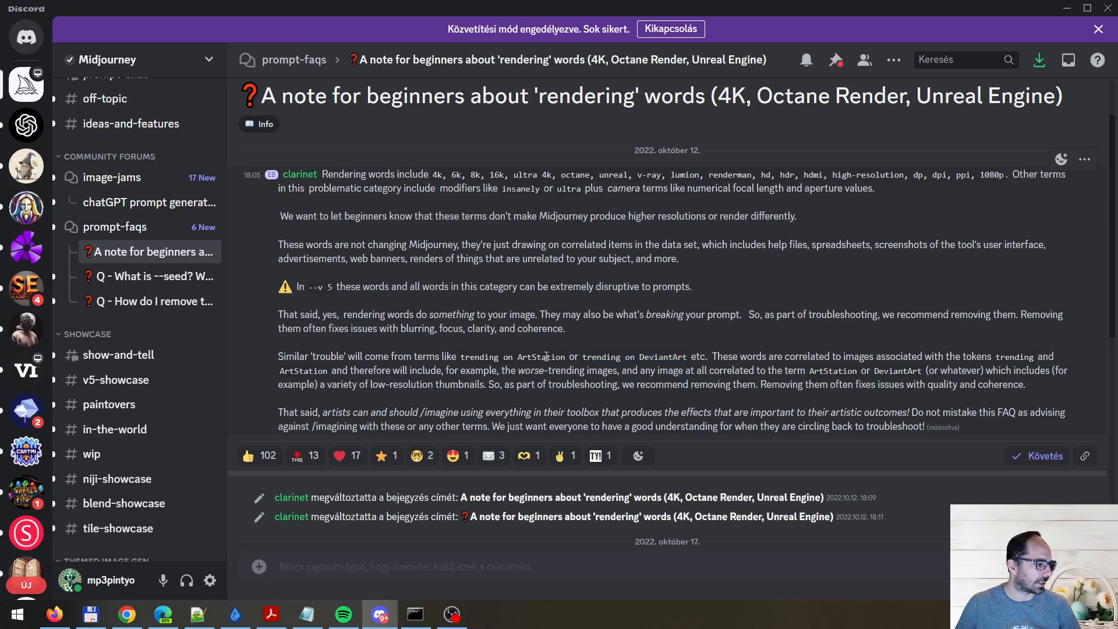
pyautogui.moveTo(517, 357); pyautogui.dragTo(688, 357)
pyautogui.click(601, 357)
pyautogui.click(691, 358)
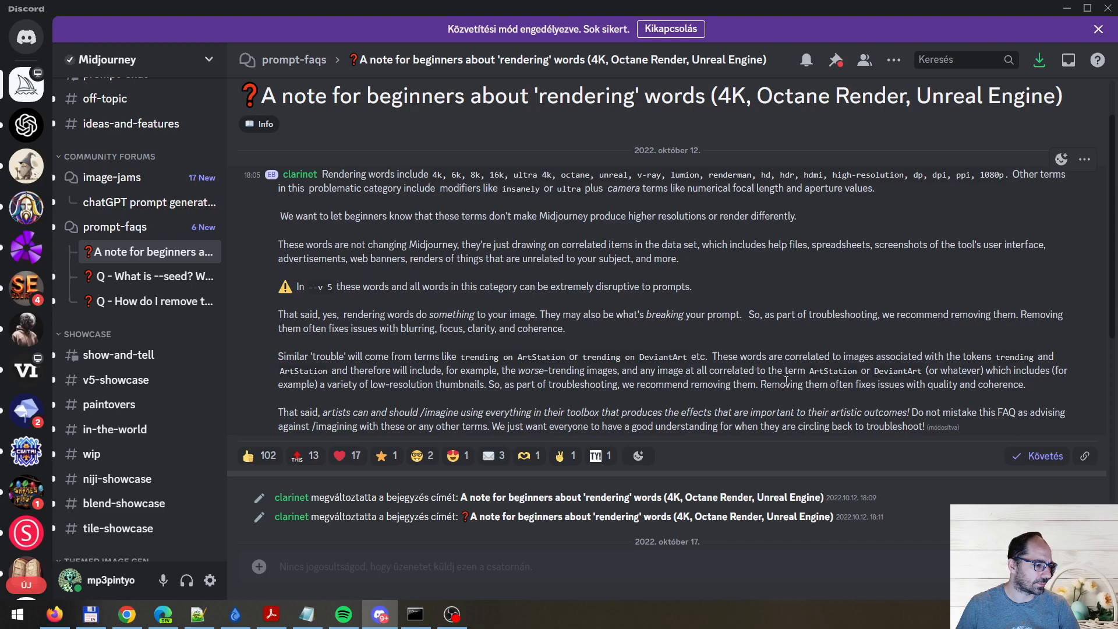
pyautogui.scroll(-3, 787, 381)
pyautogui.scroll(3, 694, 295)
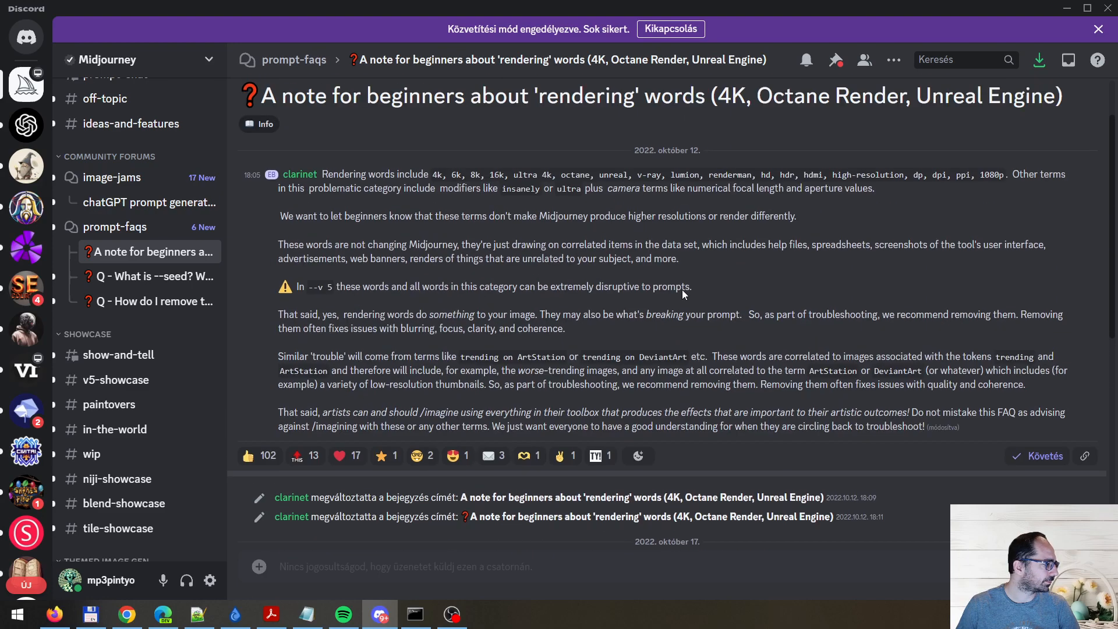
# Step: Open the "How do I remove text from my images?" FAQ and examine its --no examples for trademark, branding, watermark, caption, title and headline
pyautogui.click(128, 308)
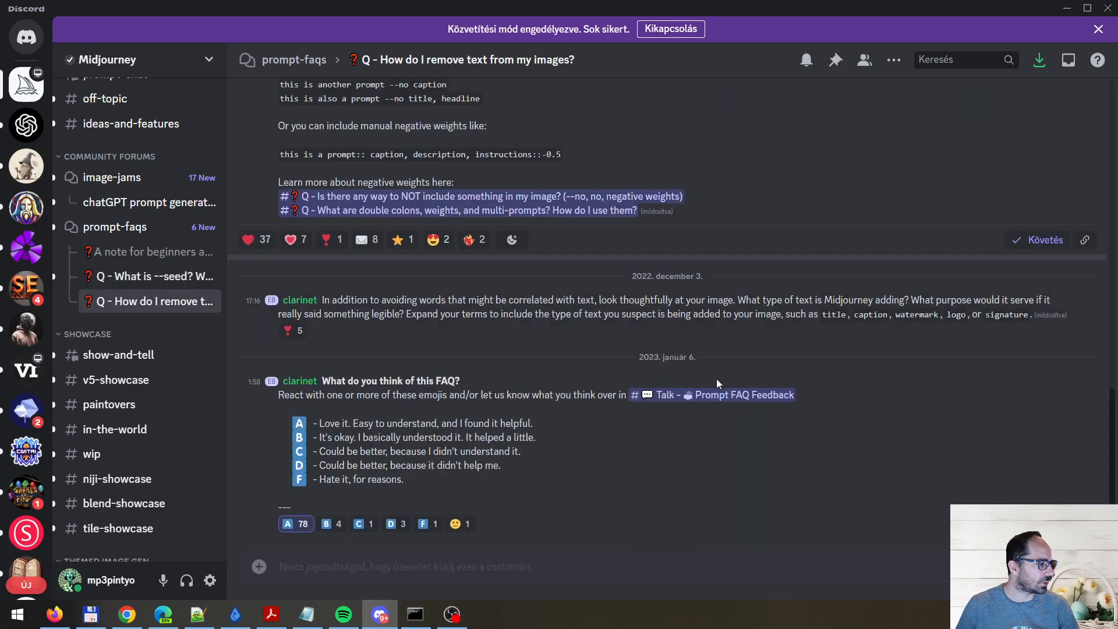
pyautogui.scroll(4, 787, 442)
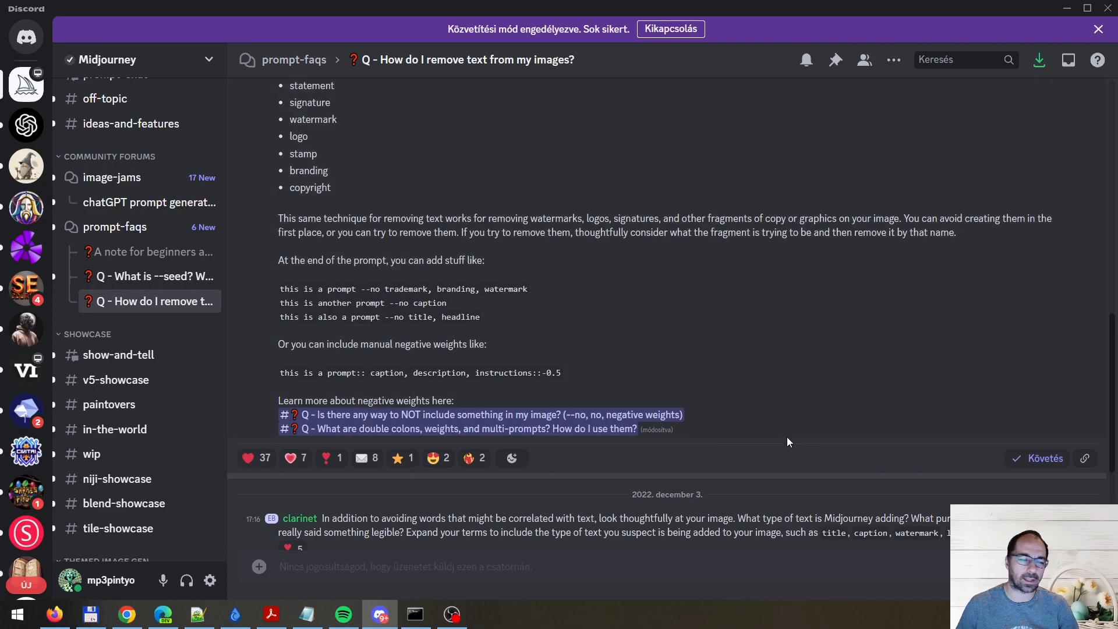
pyautogui.scroll(9, 757, 426)
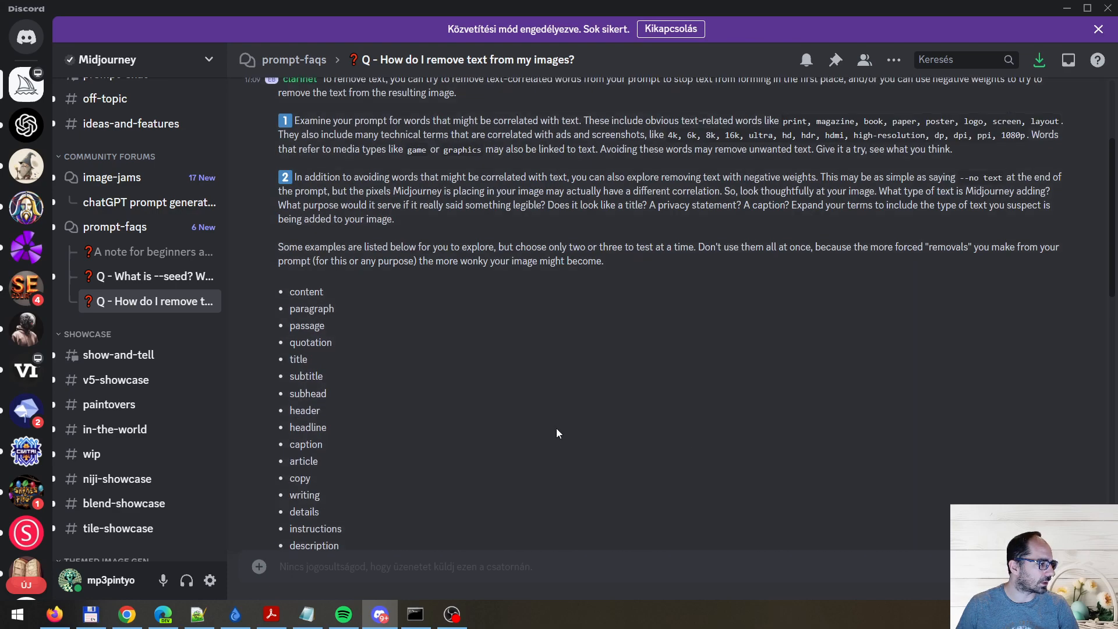
pyautogui.scroll(-8, 557, 431)
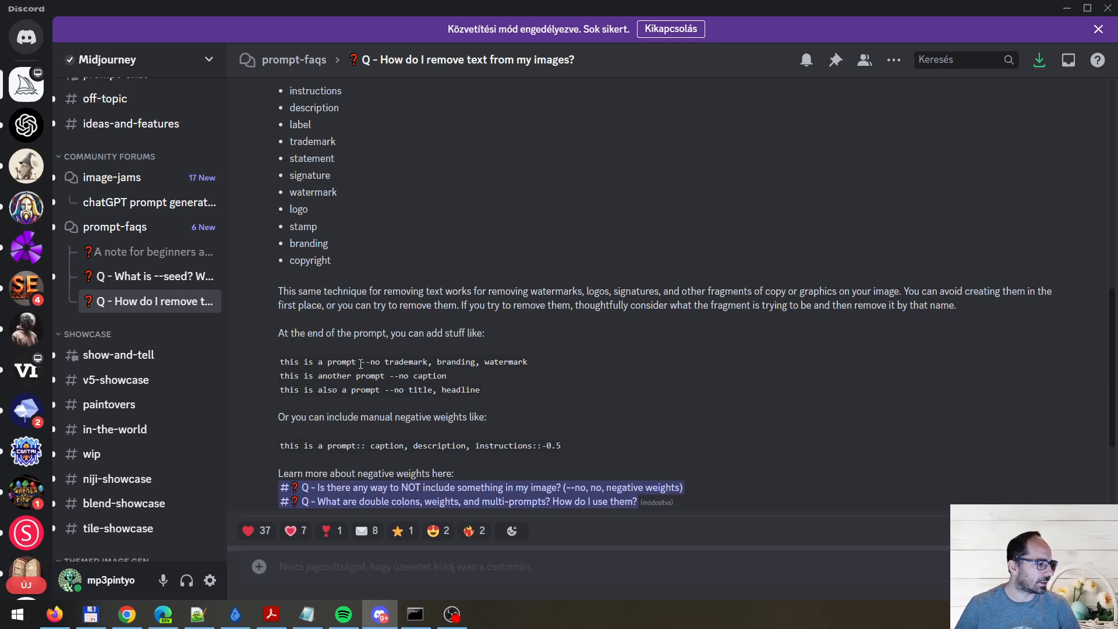
pyautogui.moveTo(360, 364); pyautogui.dragTo(380, 364)
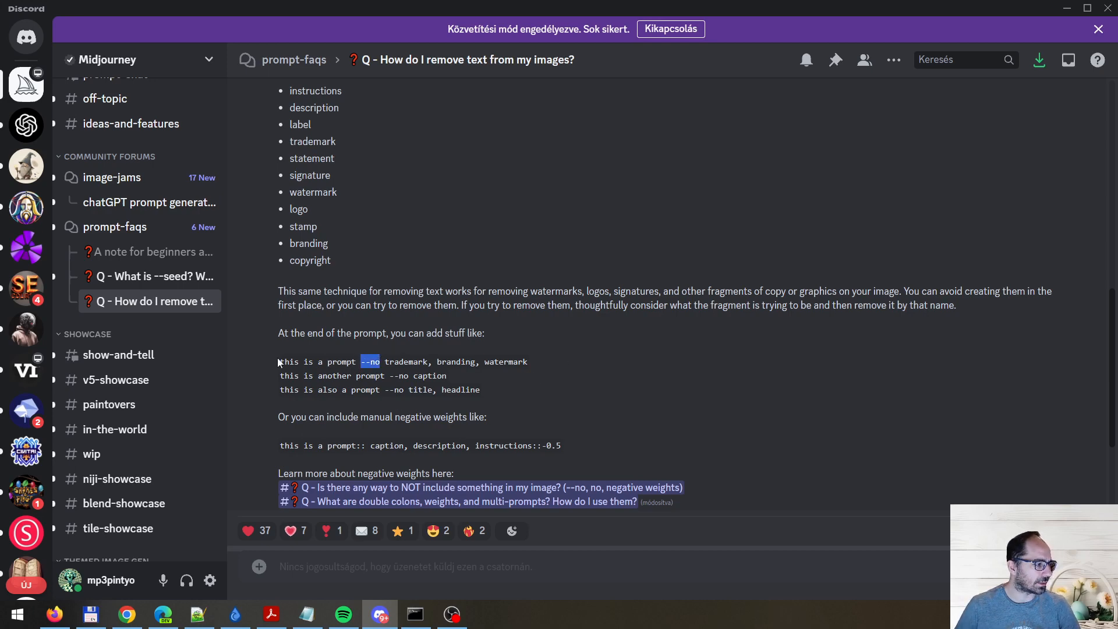
pyautogui.moveTo(278, 362); pyautogui.dragTo(532, 365)
pyautogui.click(360, 362)
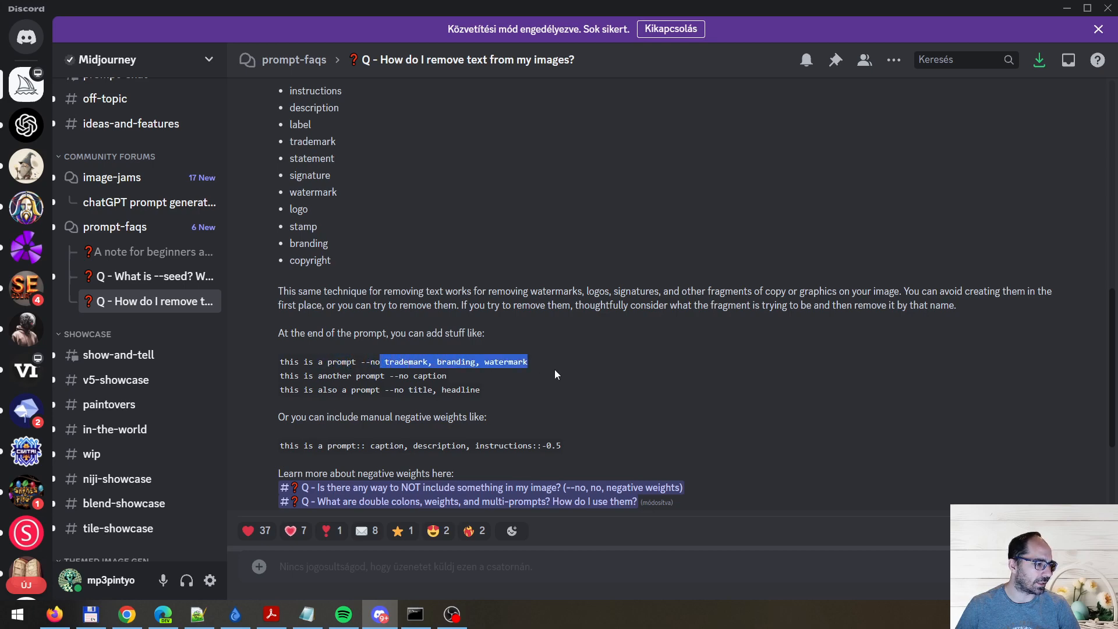
pyautogui.click(518, 363)
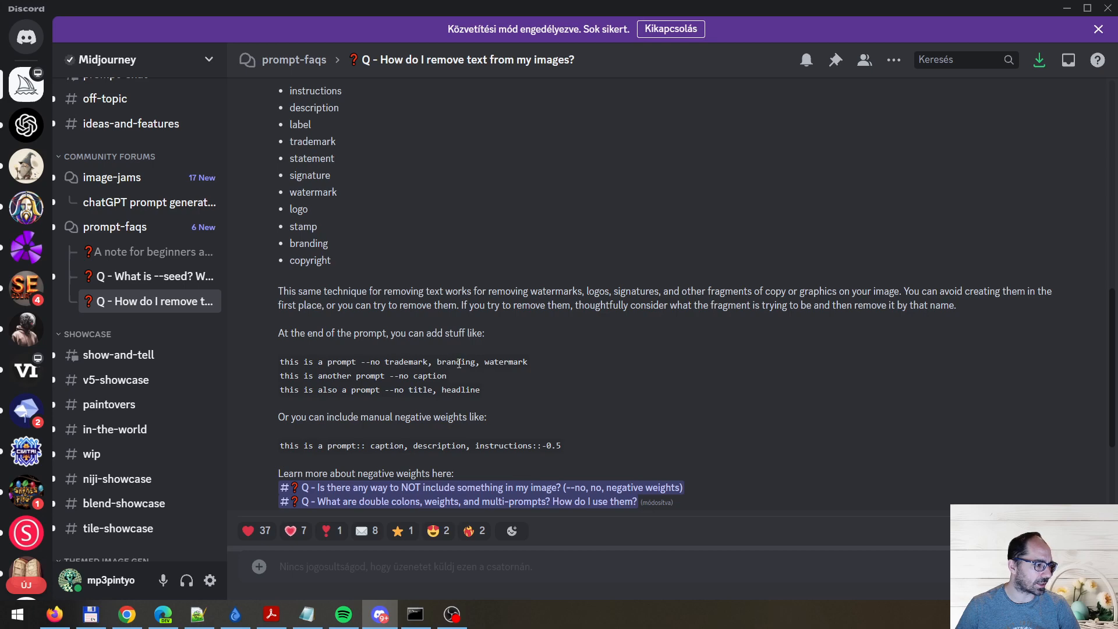
pyautogui.moveTo(415, 377)
pyautogui.mouseDown()
pyautogui.moveTo(448, 378)
pyautogui.moveTo(423, 390)
pyautogui.moveTo(434, 389)
pyautogui.mouseUp()
pyautogui.moveTo(445, 389); pyautogui.dragTo(466, 390)
pyautogui.click(506, 394)
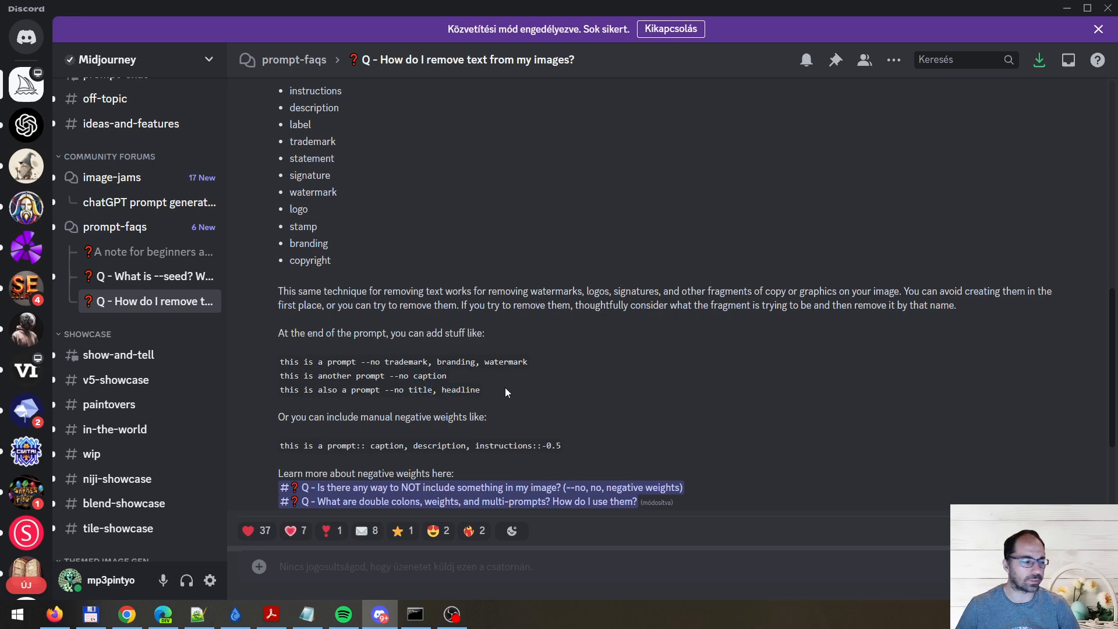
# Step: Examine the FAQ's manual negative weight example "caption, description, instructions::-0.5" and the follow-up notes, and switch to the open text editor
pyautogui.scroll(-2, 487, 350)
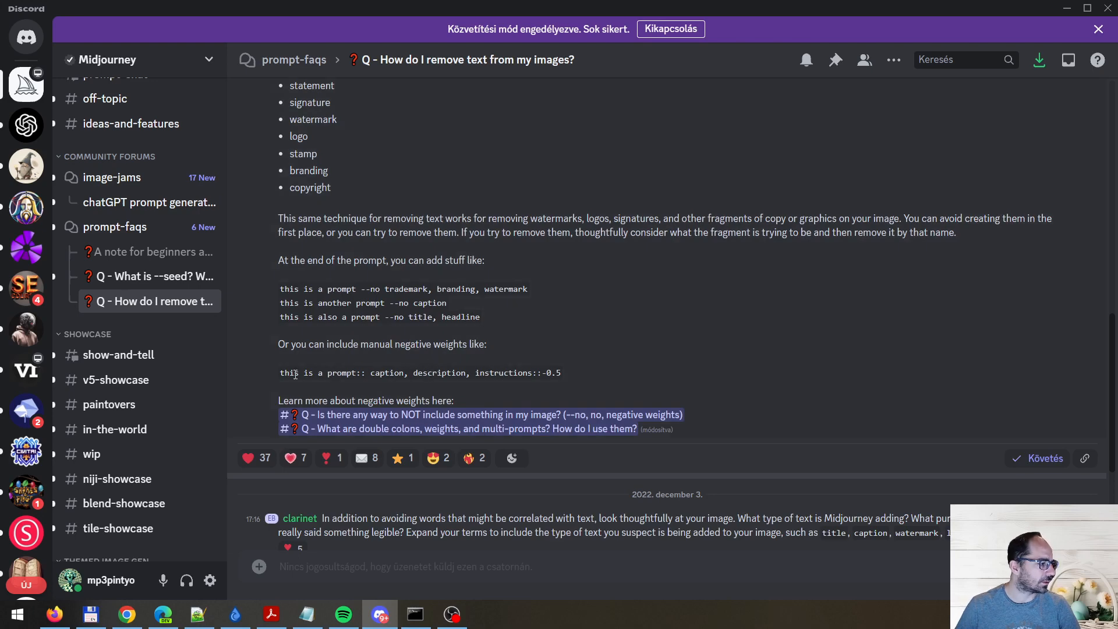
pyautogui.moveTo(277, 376); pyautogui.dragTo(448, 372)
pyautogui.click(448, 373)
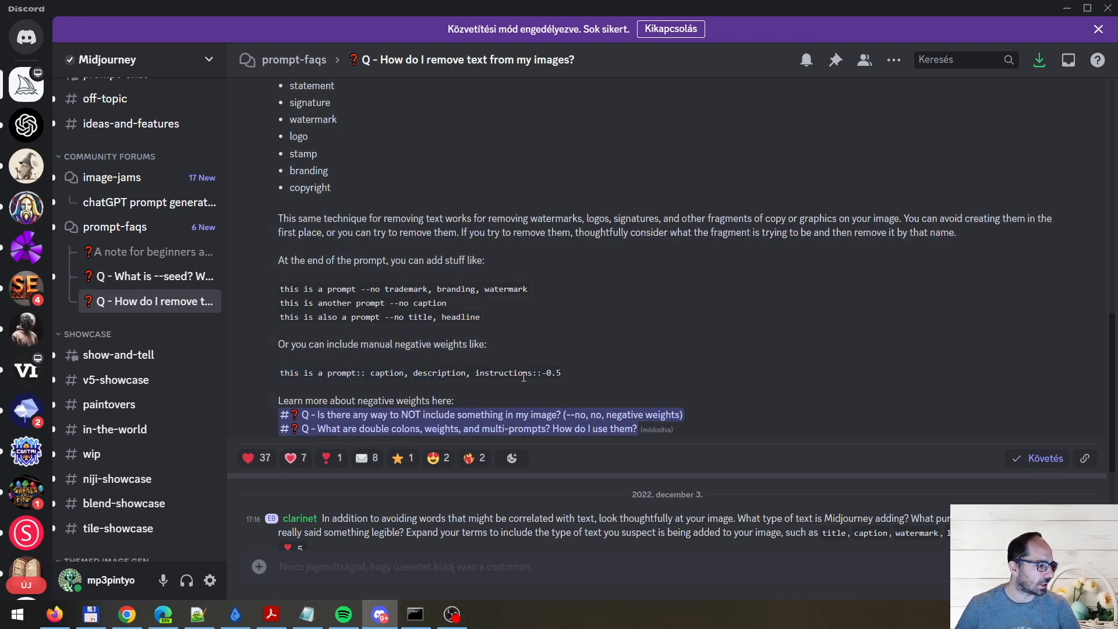
pyautogui.moveTo(562, 373); pyautogui.dragTo(509, 377)
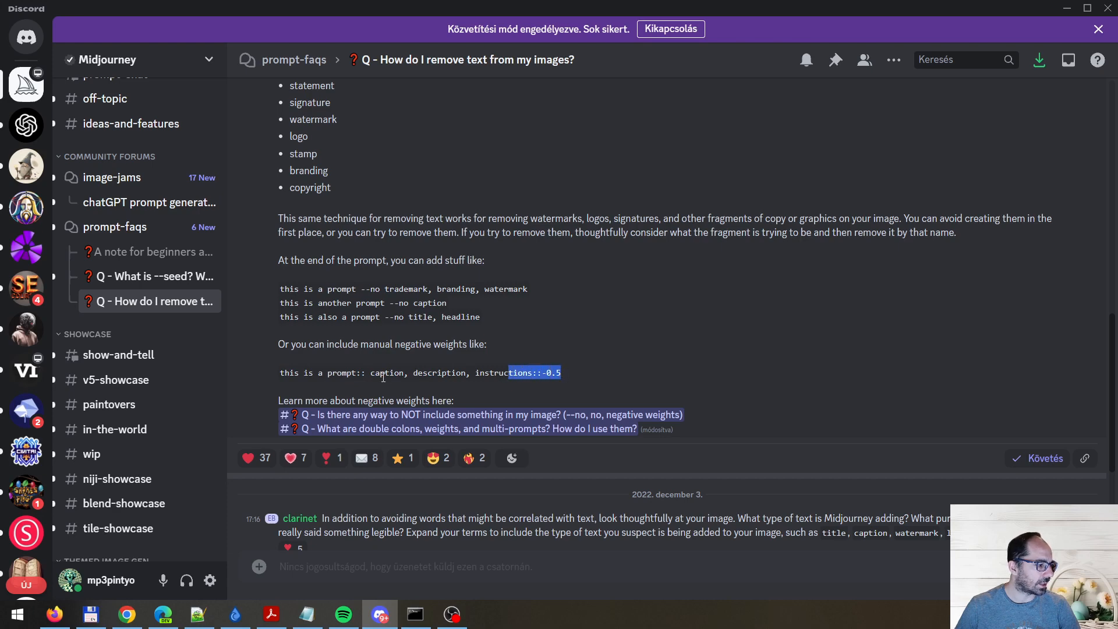
pyautogui.moveTo(371, 375); pyautogui.dragTo(571, 377)
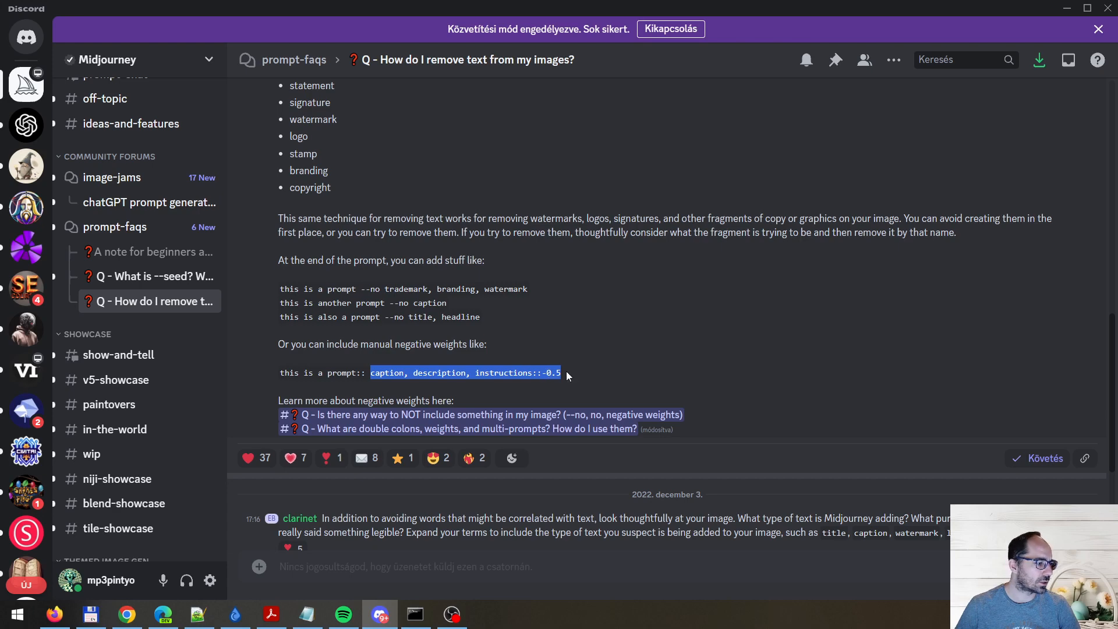
pyautogui.scroll(-5, 545, 314)
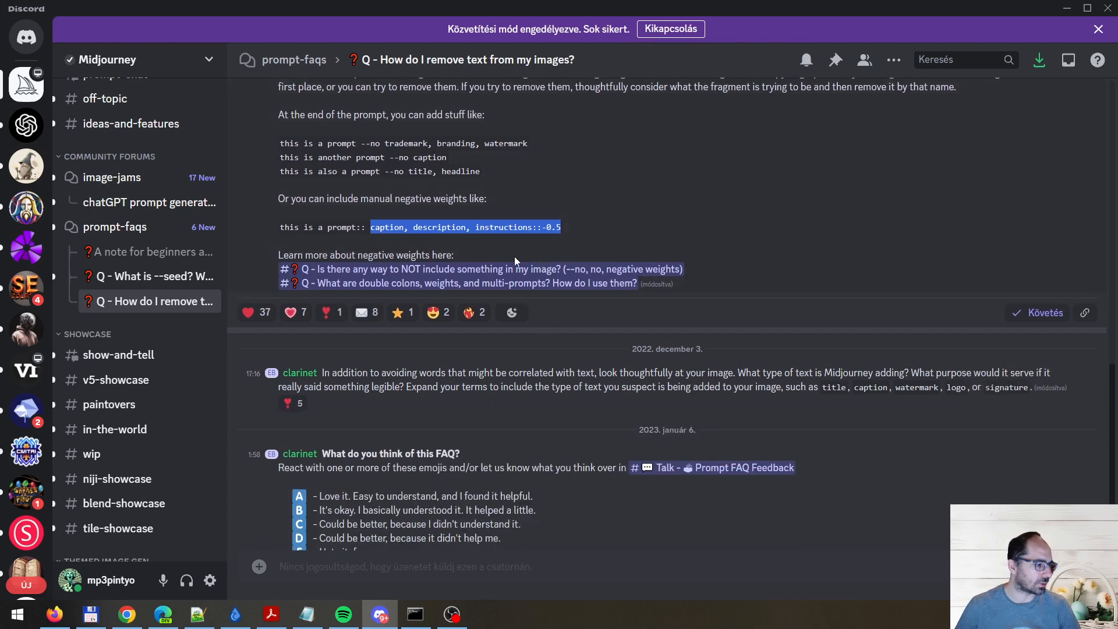
pyautogui.scroll(4, 515, 256)
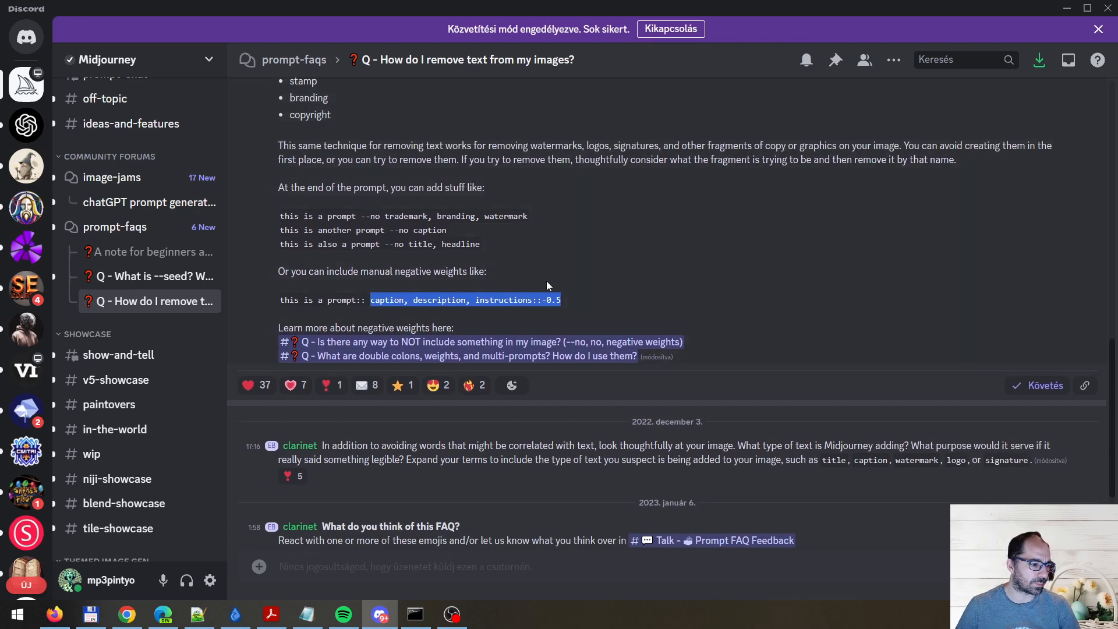
pyautogui.scroll(-3, 558, 295)
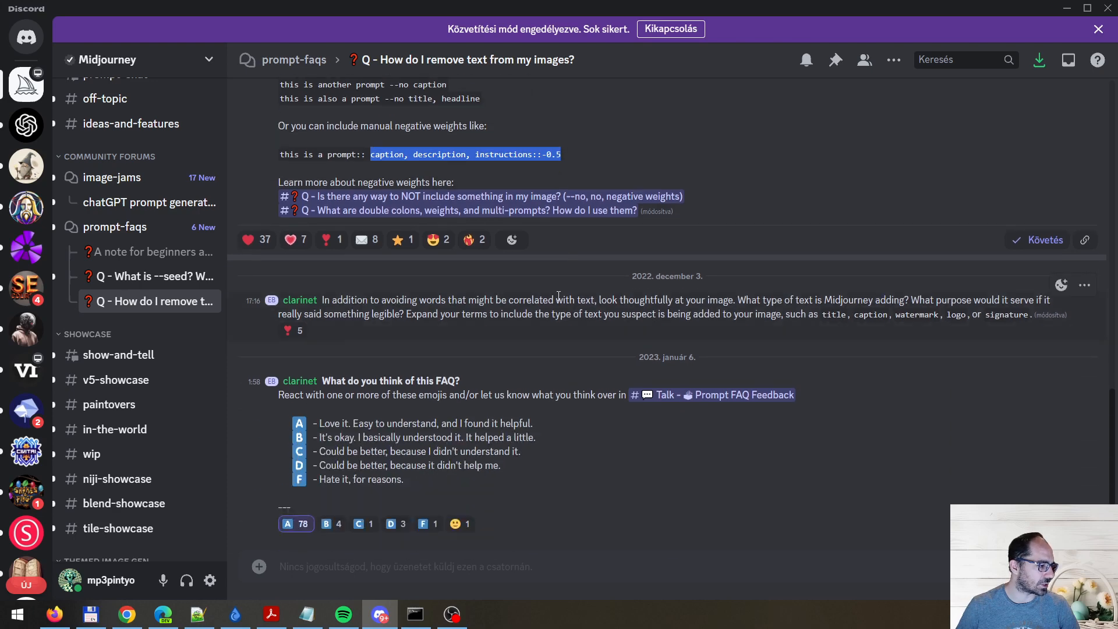
pyautogui.scroll(3, 635, 241)
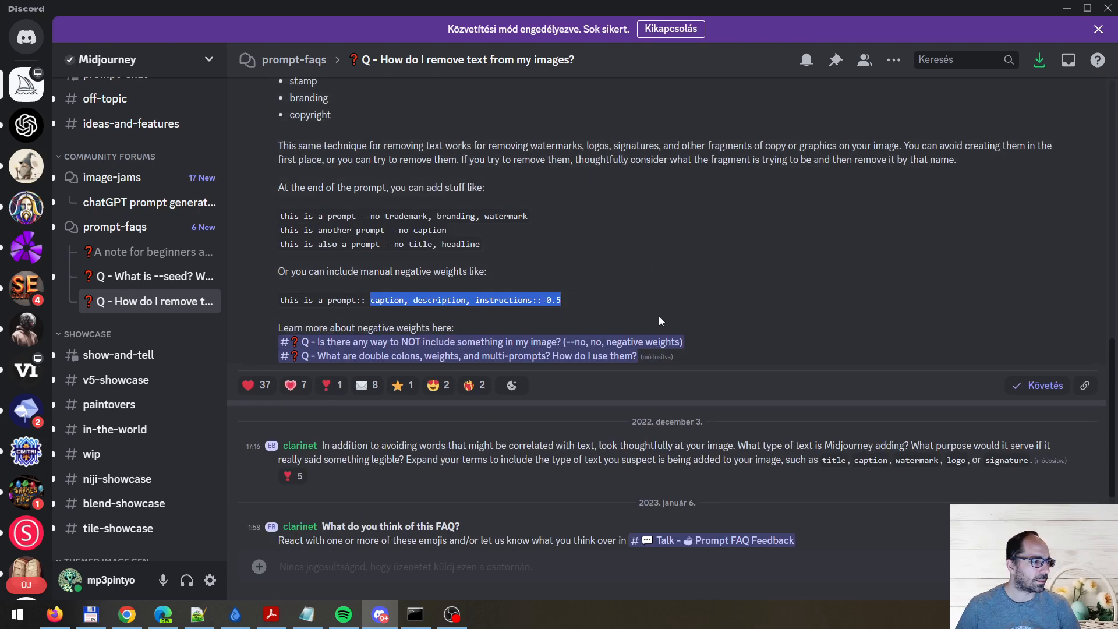
pyautogui.click(626, 306)
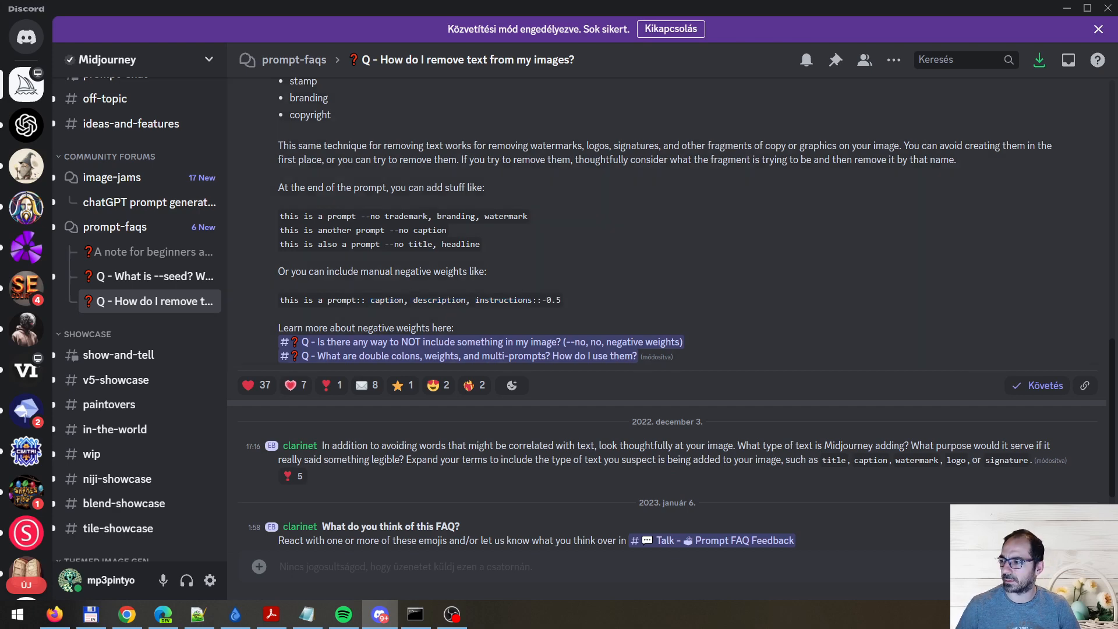
pyautogui.click(198, 615)
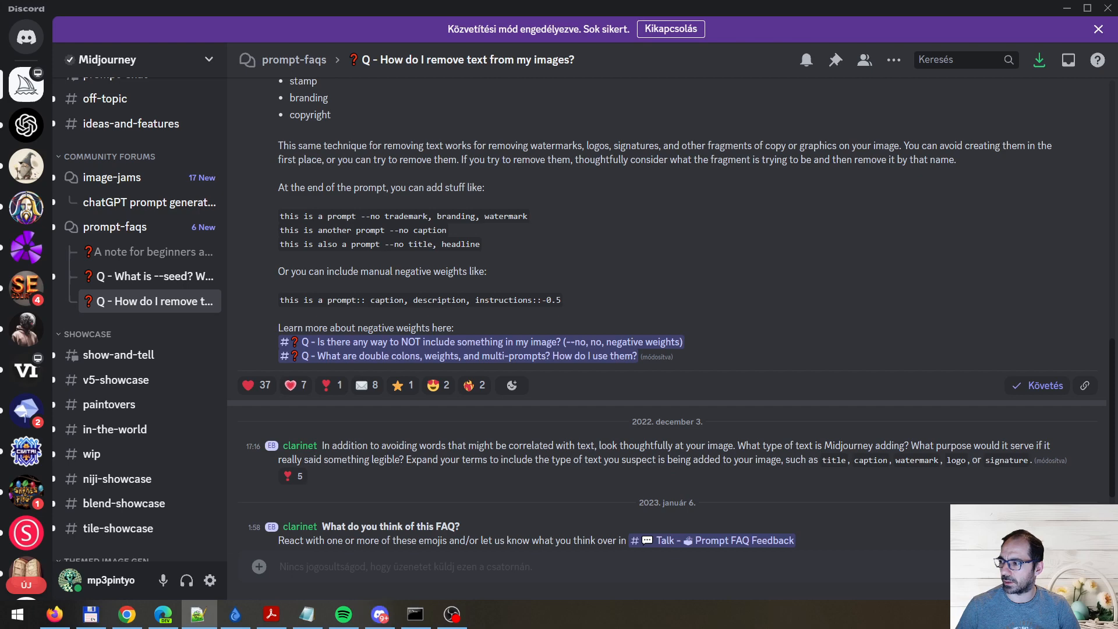